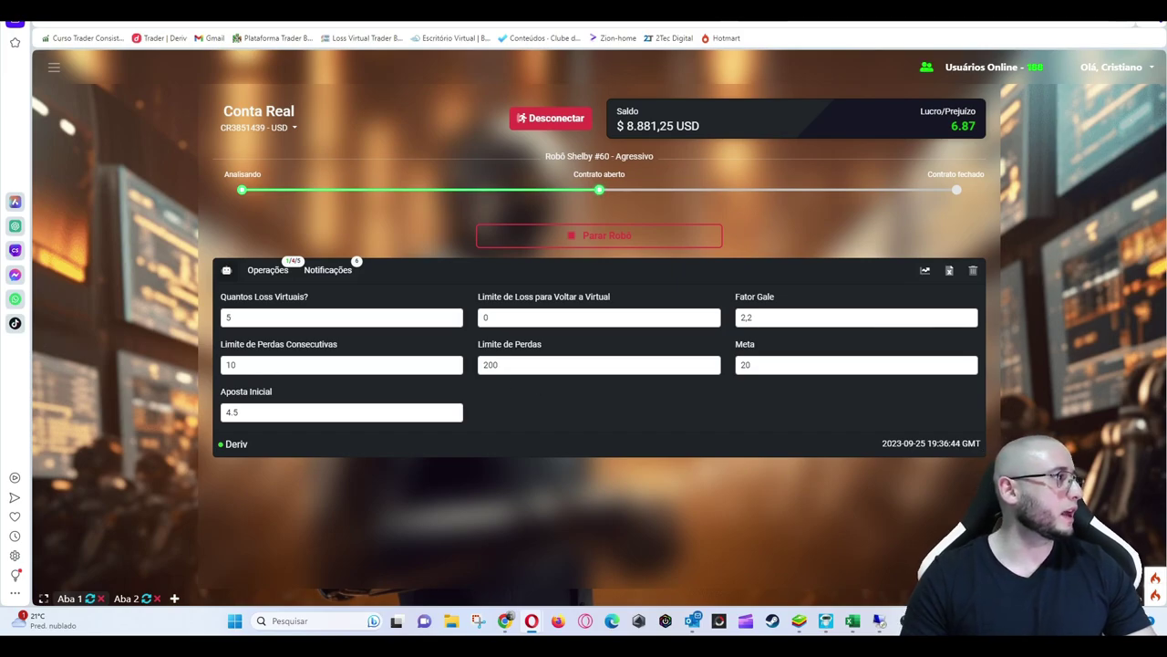
# Check the Sniper Sem Barreiras robot's profit on the Trader Bots platform and add 4,04 to the 6,87 in Calculator.
pyautogui.click(278, 37)
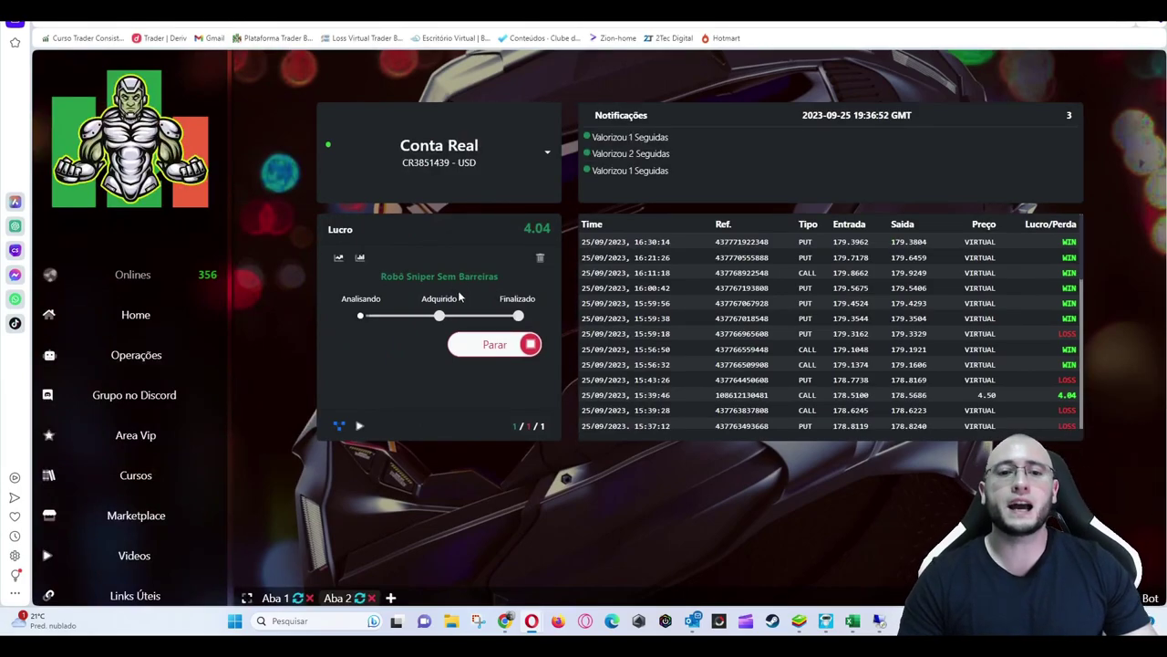
pyautogui.hotkey('alt', 'Tab')
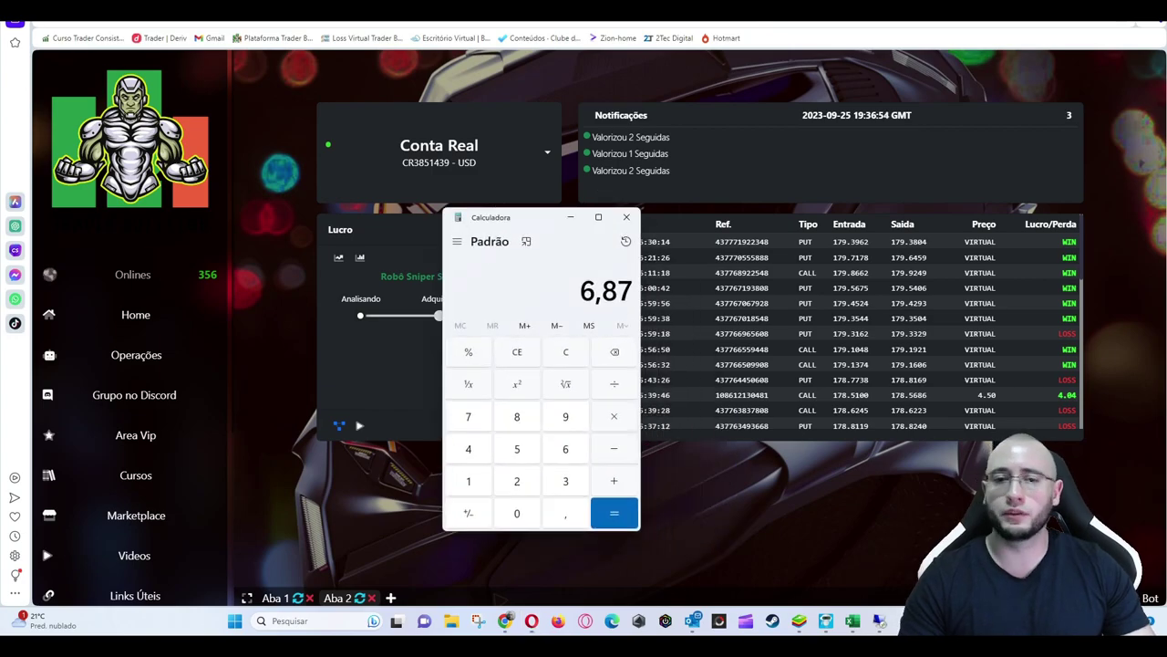
pyautogui.write('+4,04')
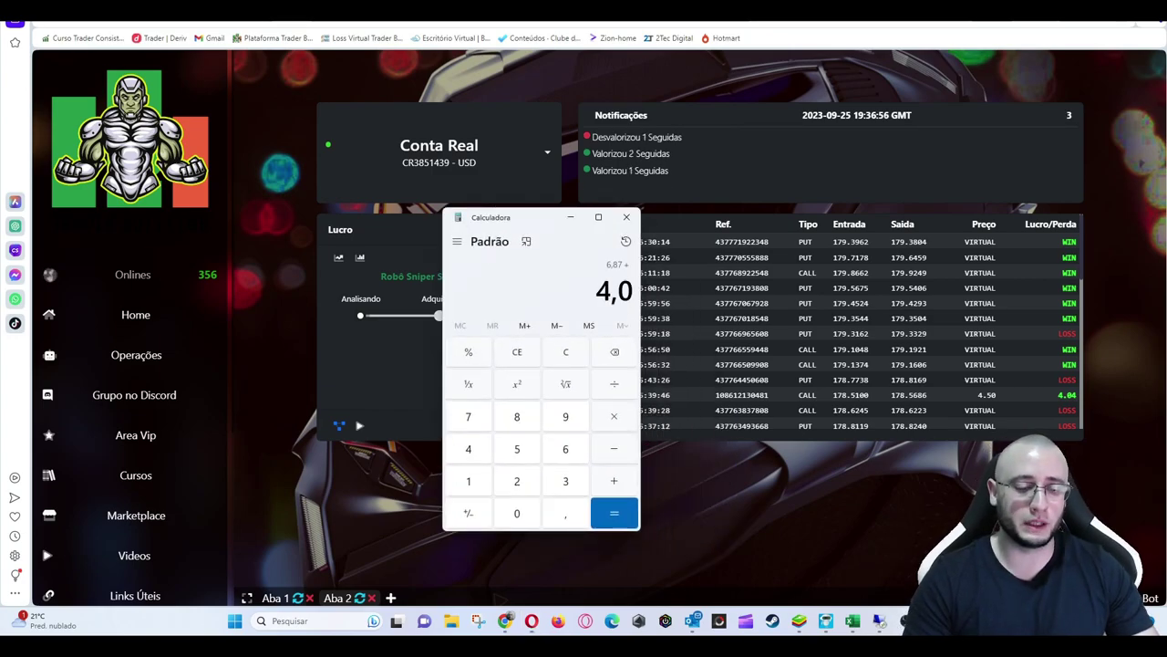
pyautogui.moveTo(516, 214); pyautogui.dragTo(764, 190)
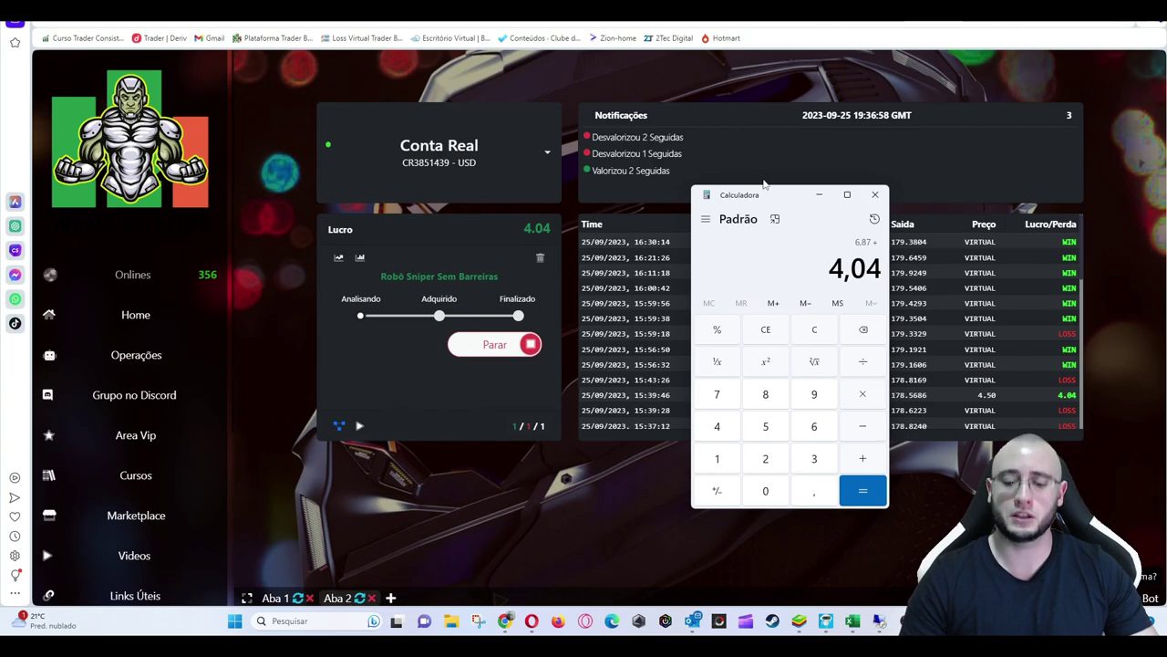
pyautogui.press('Return')
# Look up the Netunium robot's profit, add 7,08 to the running total in Calculator, and minimize Calculator.
pyautogui.click(274, 597)
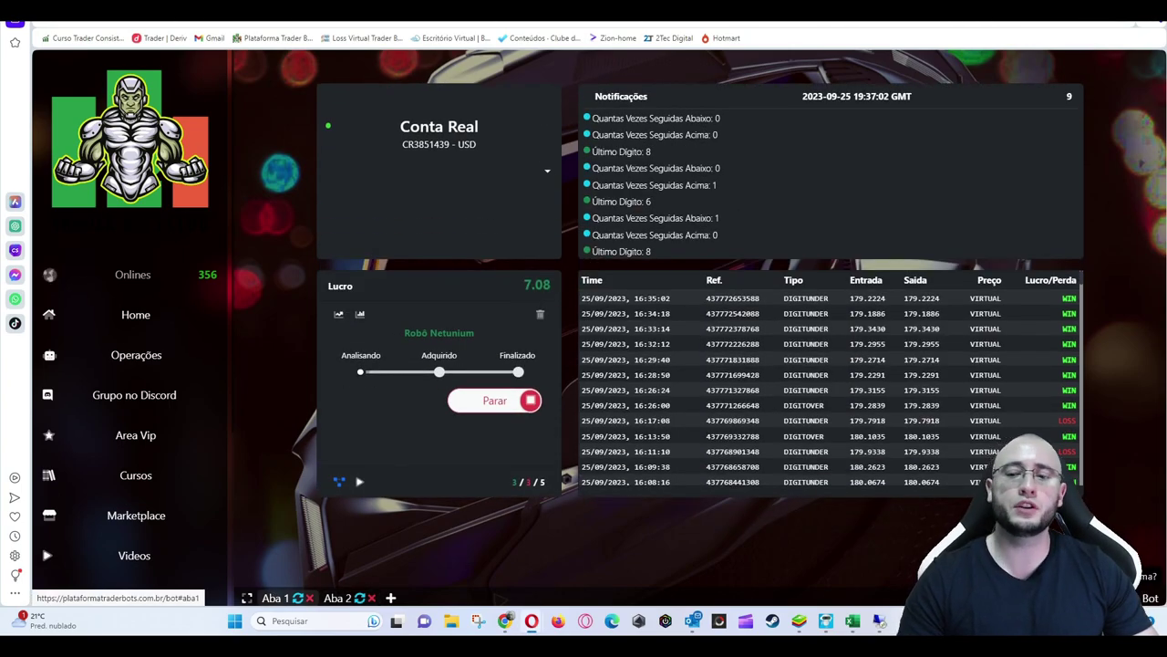
pyautogui.hotkey('alt', 'Tab')
pyautogui.press('+')
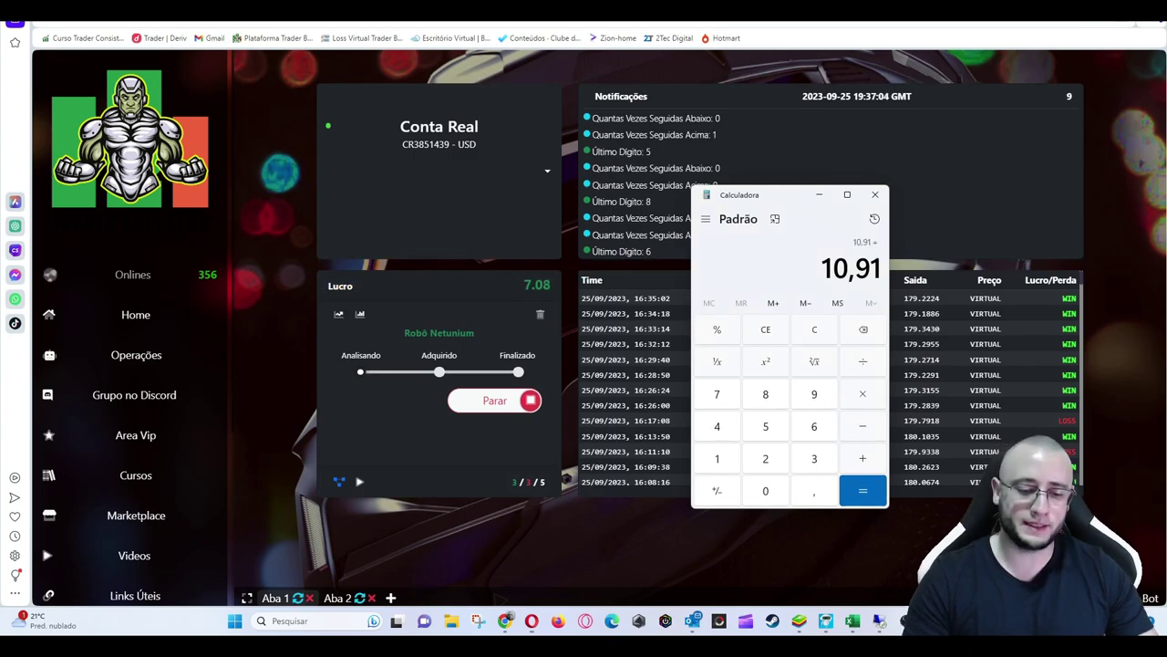
pyautogui.write('7,08')
pyautogui.press('Return')
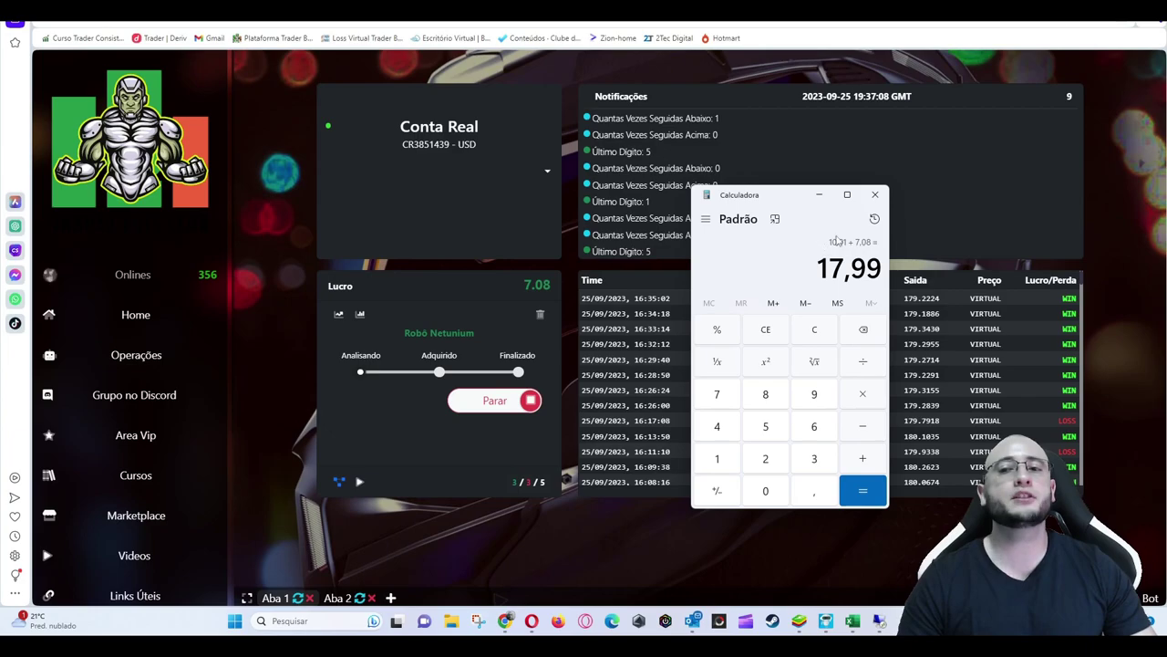
pyautogui.click(818, 195)
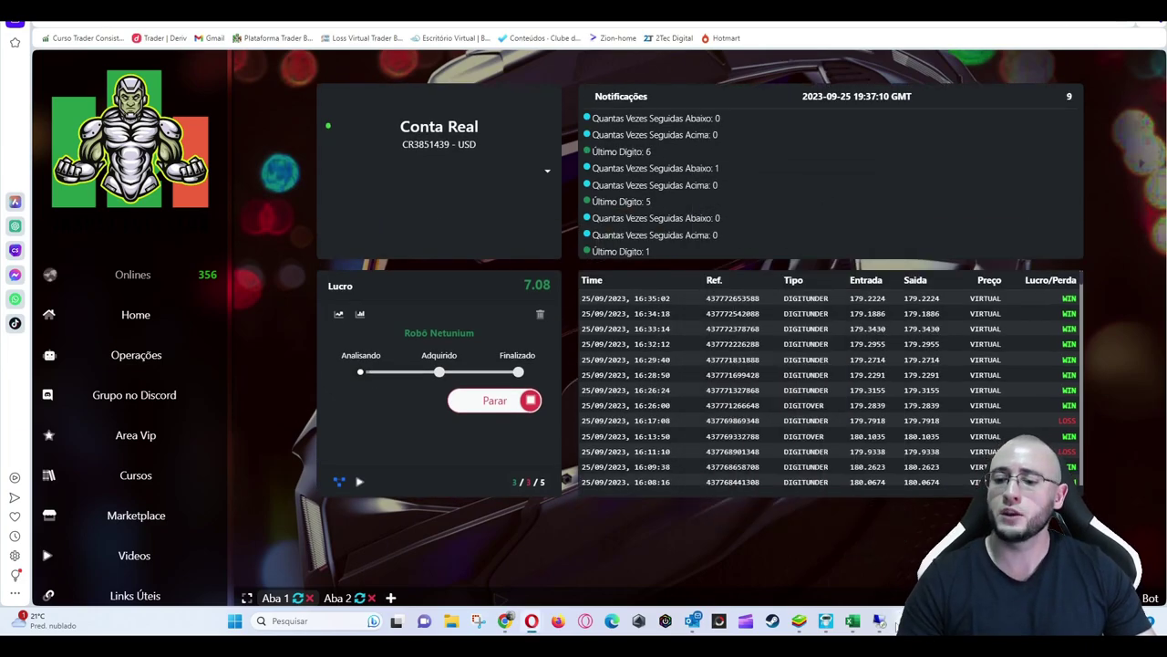
# Switch to the Excel workbook and enter 17,99 as the LUCROS value for 25/set in the Gerenciamento Bots sheet.
pyautogui.click(851, 620)
pyautogui.click(284, 364)
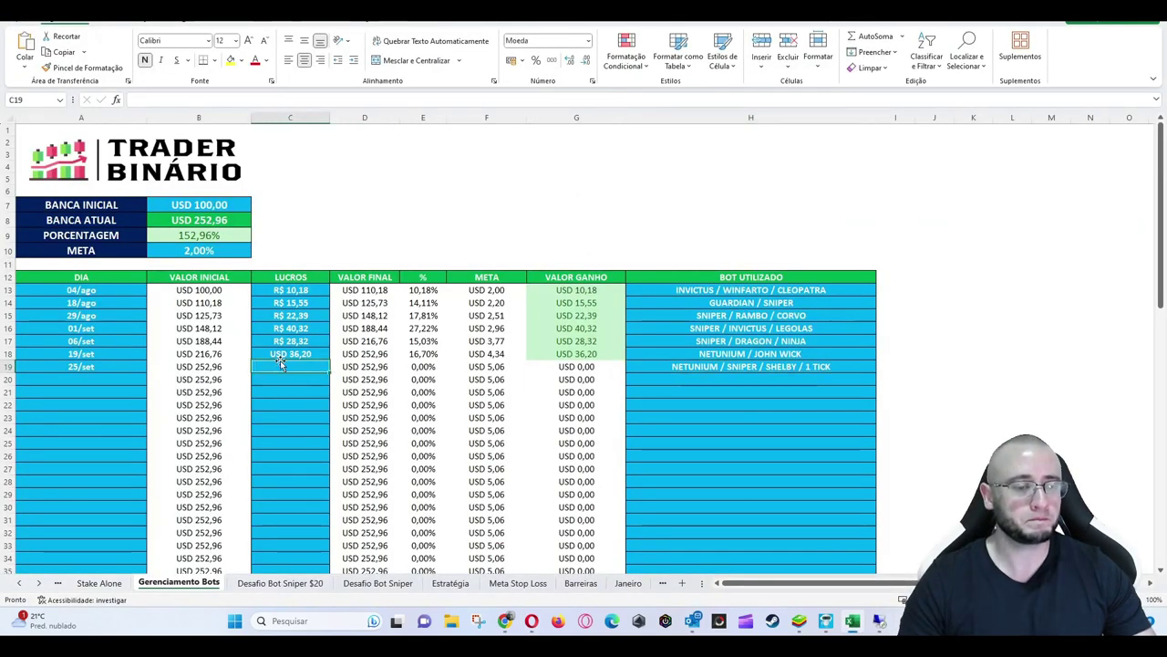
pyautogui.write('17,99')
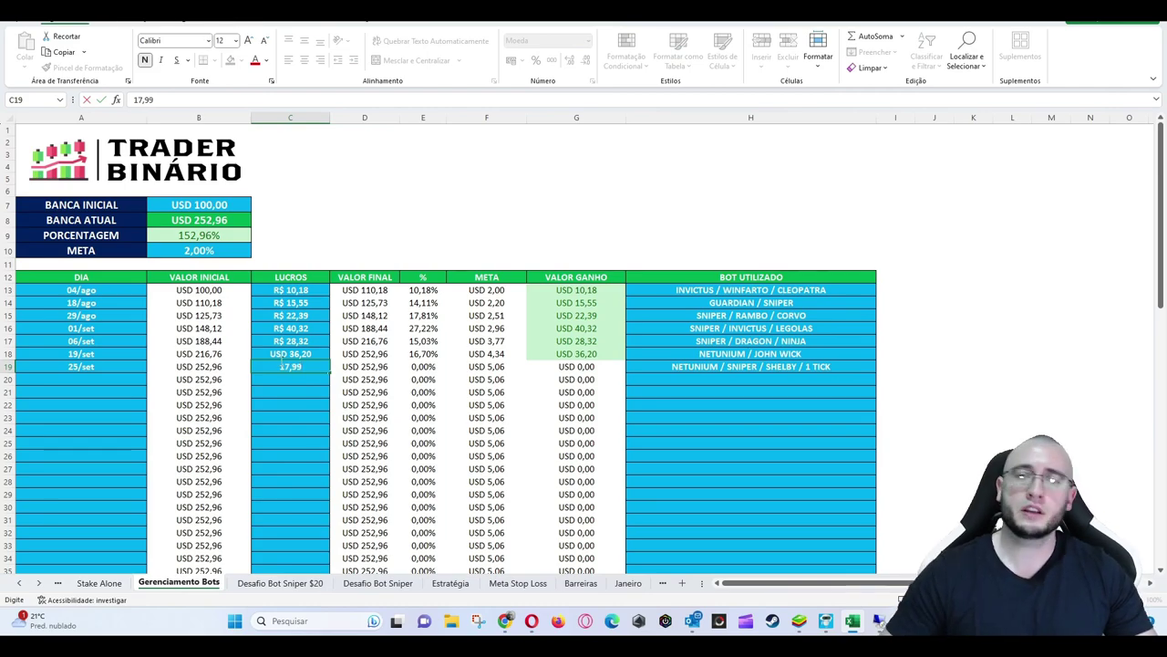
pyautogui.press('Tab')
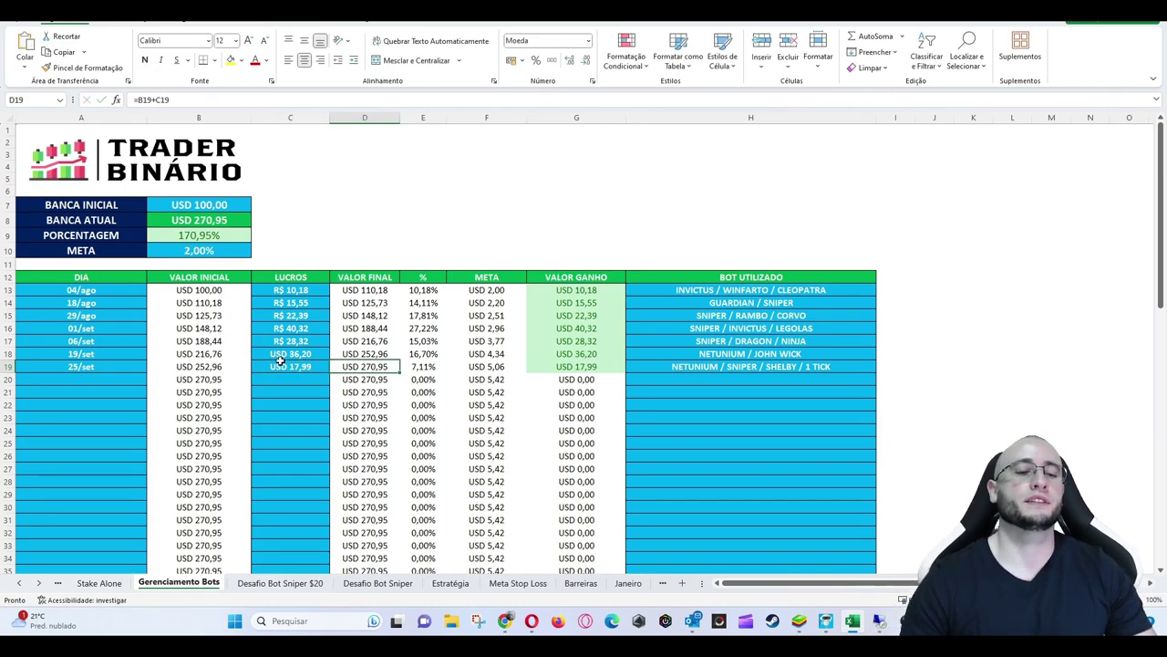
# Open the Setembro sheet and add the existing 25/set gain of 1,6 to the 17,99 total in Calculator.
pyautogui.click(40, 582)
pyautogui.click(39, 583)
pyautogui.click(39, 583)
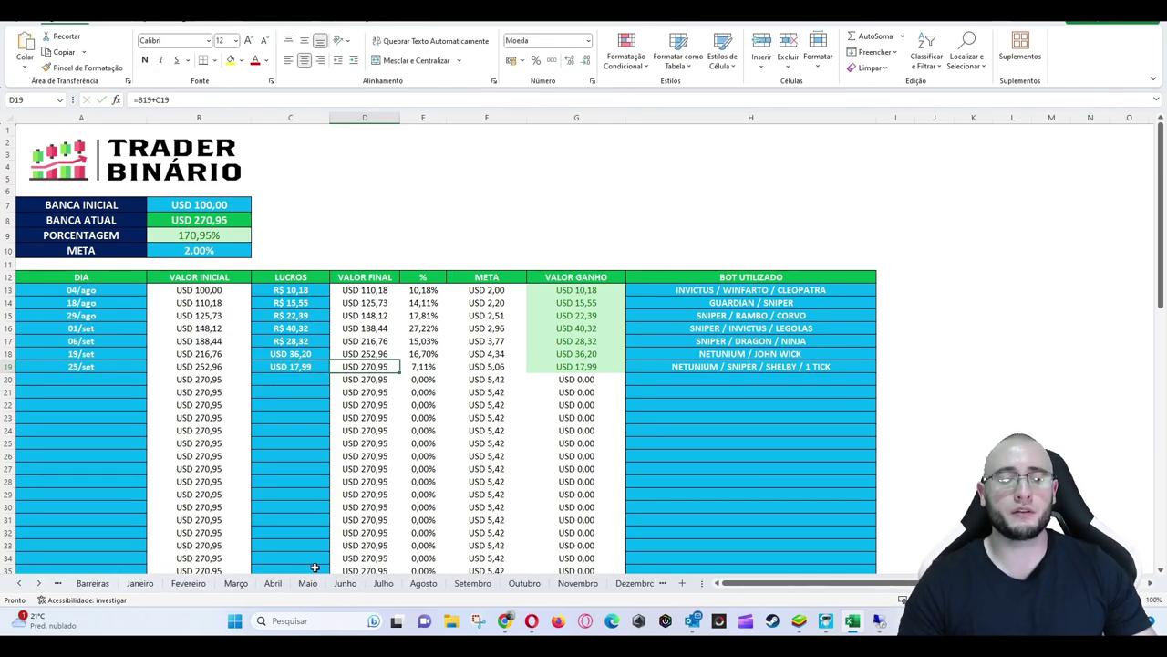
pyautogui.click(472, 583)
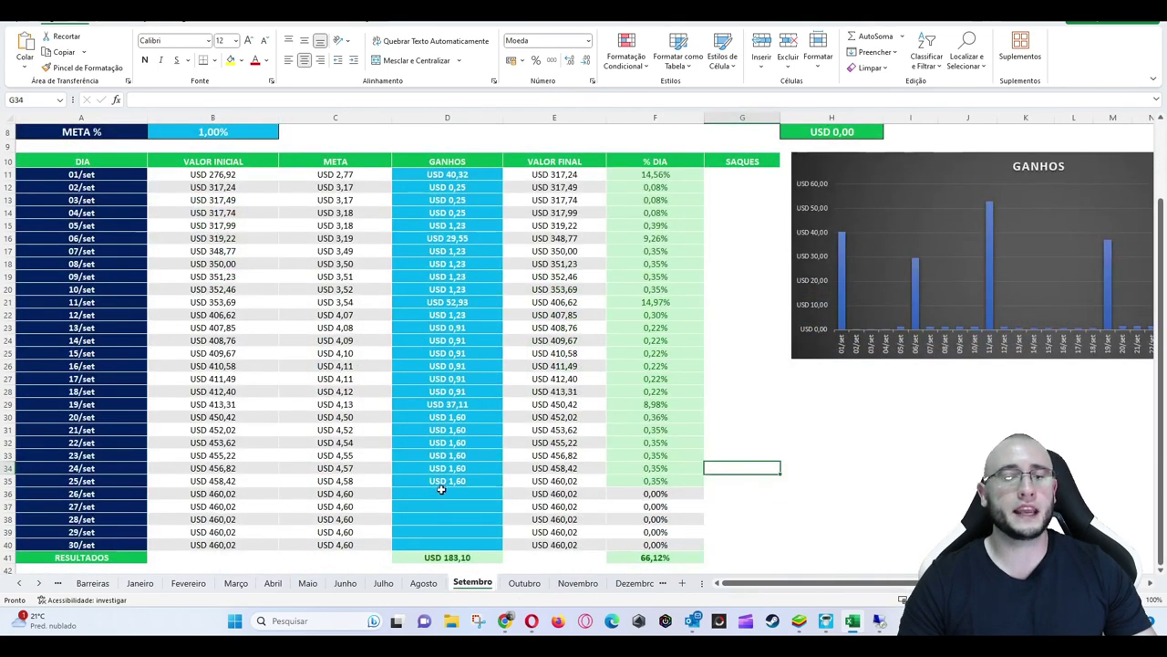
pyautogui.click(497, 479)
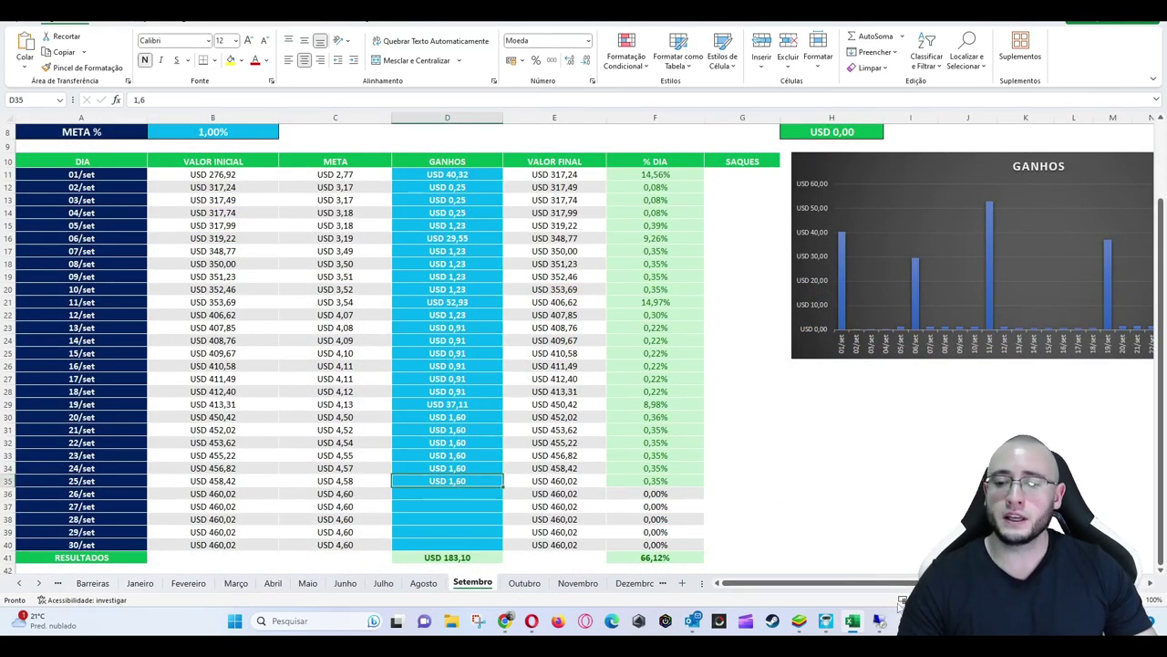
pyautogui.hotkey('alt', 'Tab')
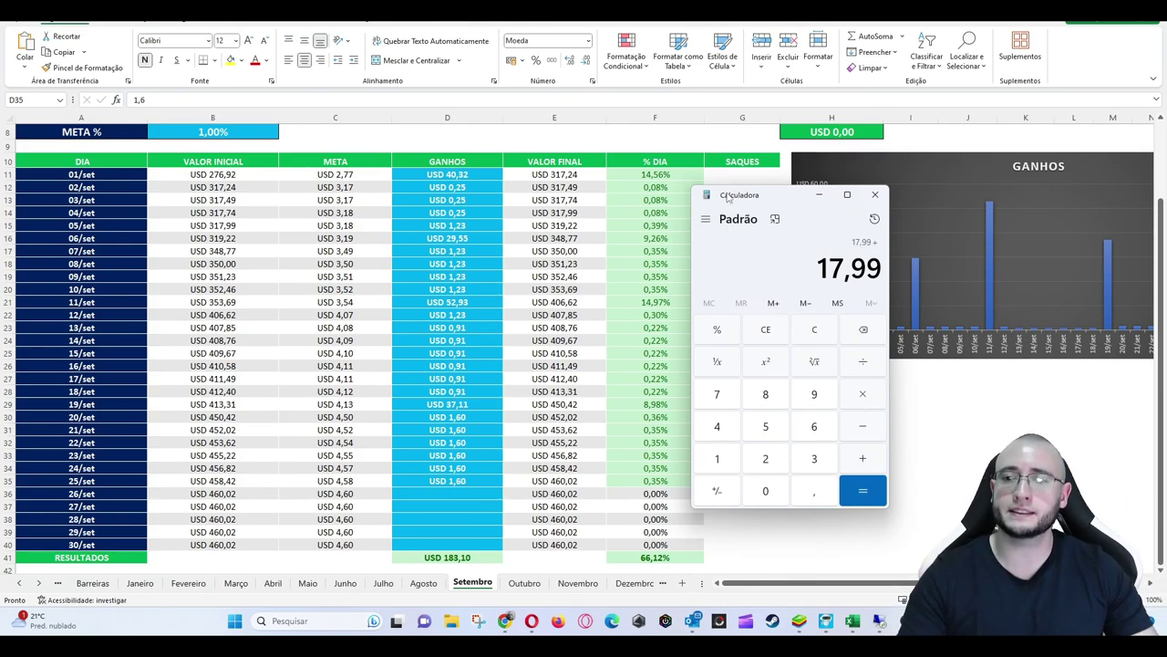
pyautogui.write('1,6')
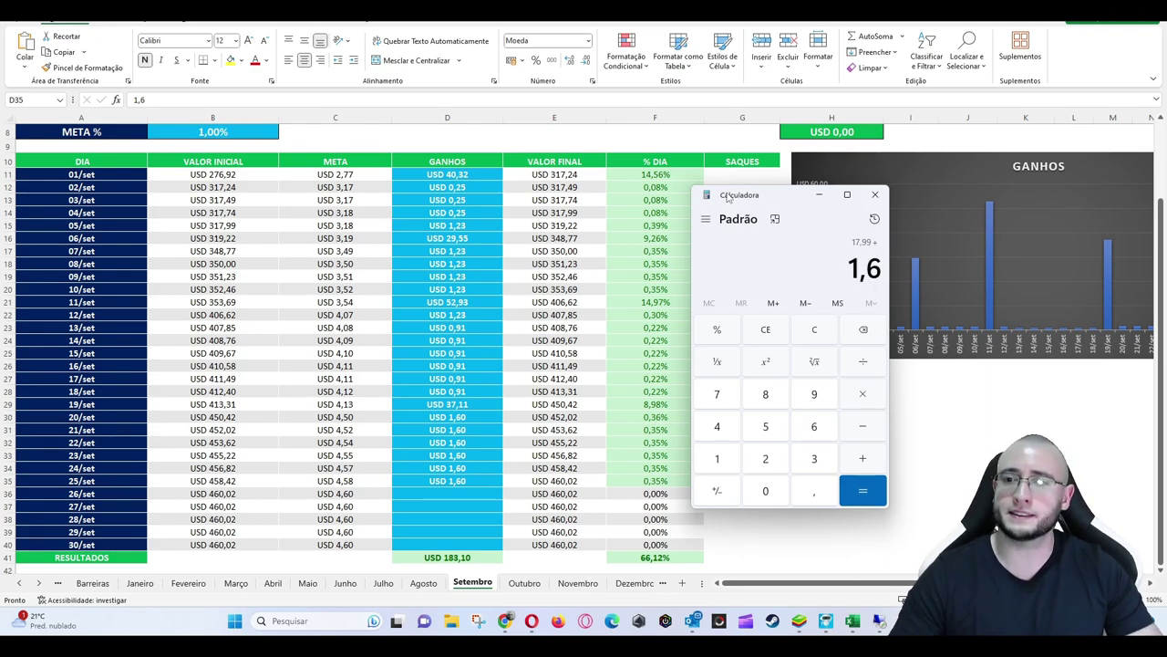
pyautogui.press('Return')
# Set the GANHOS value for 25/set in the Setembro sheet to 19,59.
pyautogui.click(458, 480)
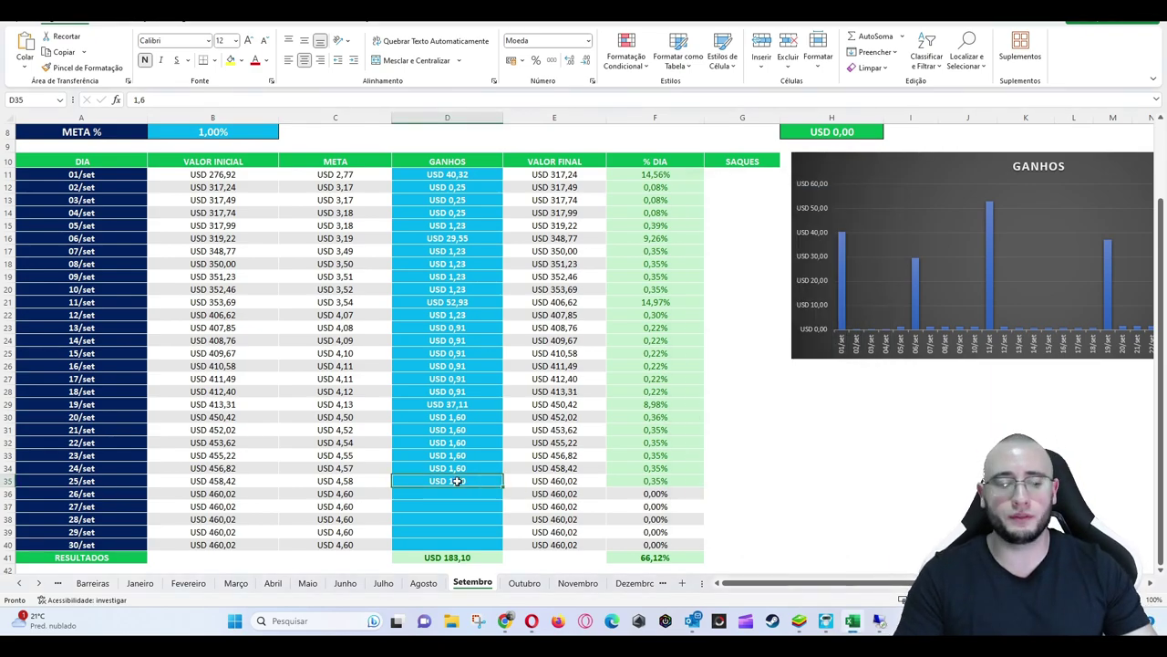
pyautogui.write('19,59')
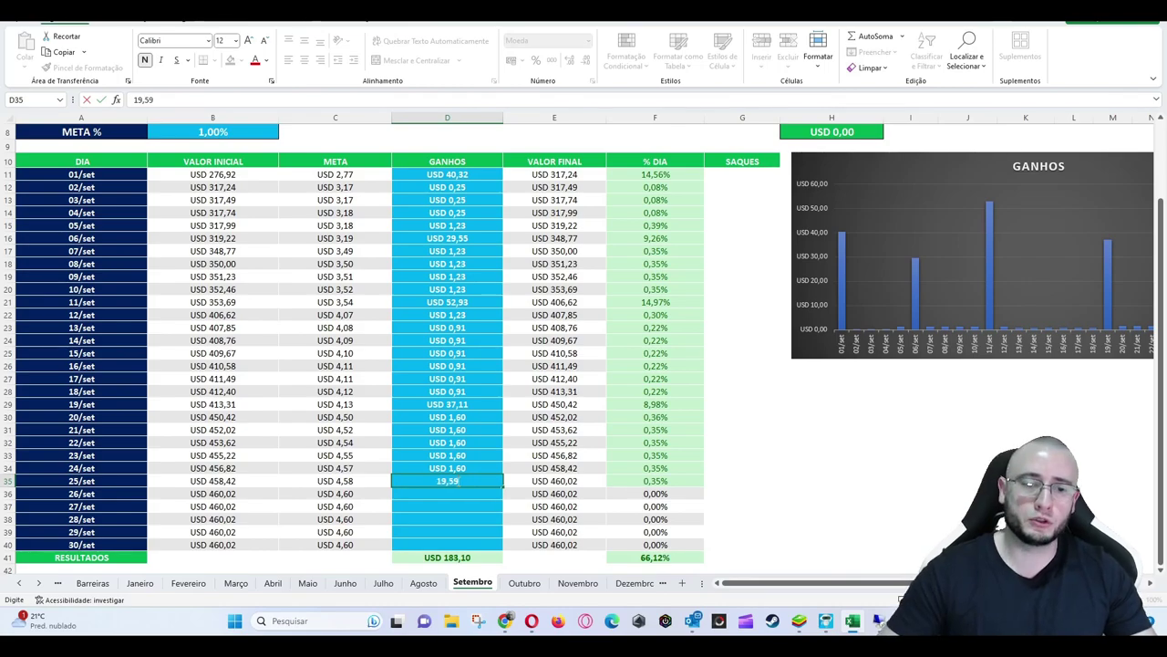
pyautogui.press('Tab')
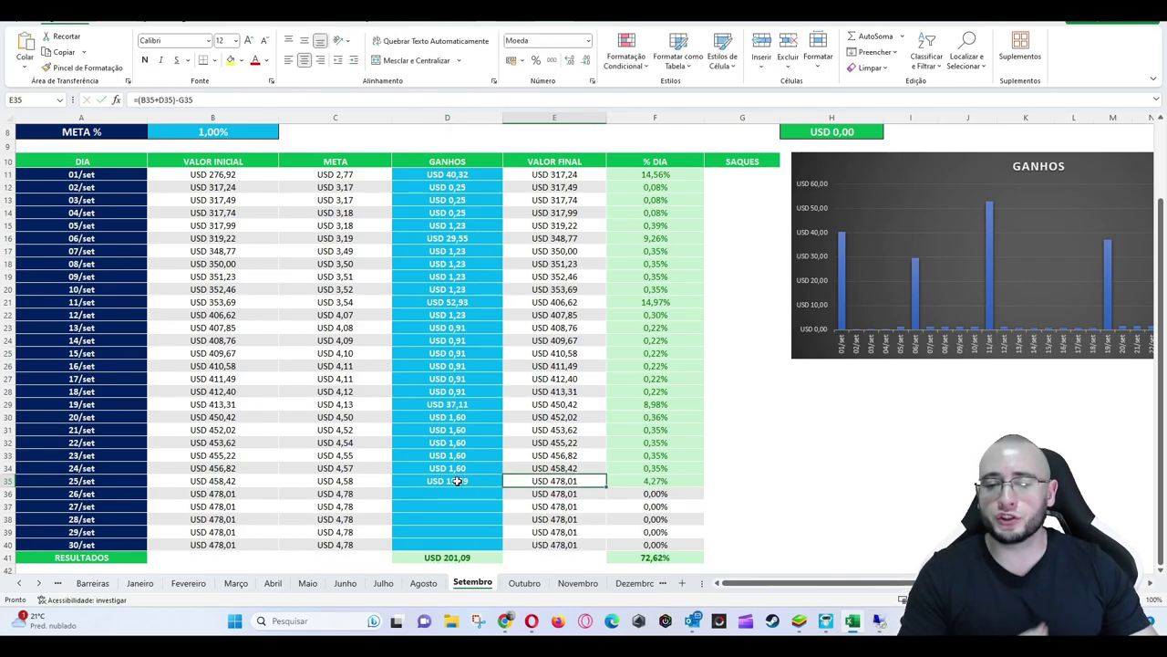
pyautogui.press('Tab')
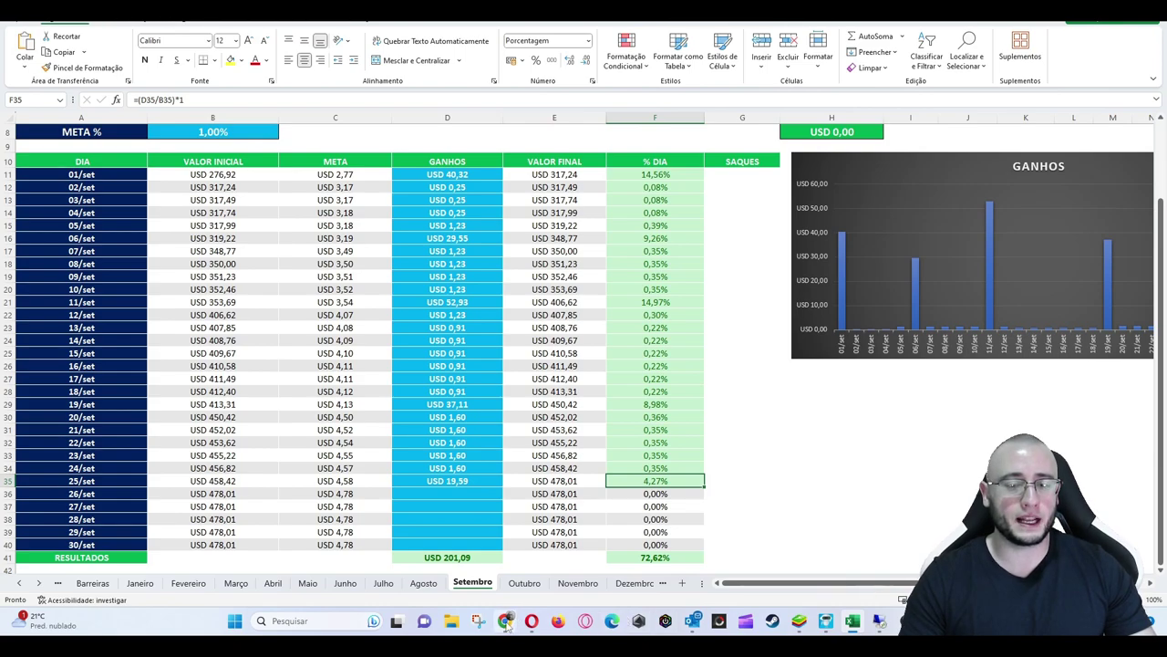
# Stop the Shelby #60 robot on the Loss Virtual platform and the Netunium and Sniper Sem Barreiras robots on the Trader Bots platform.
pyautogui.click(669, 558)
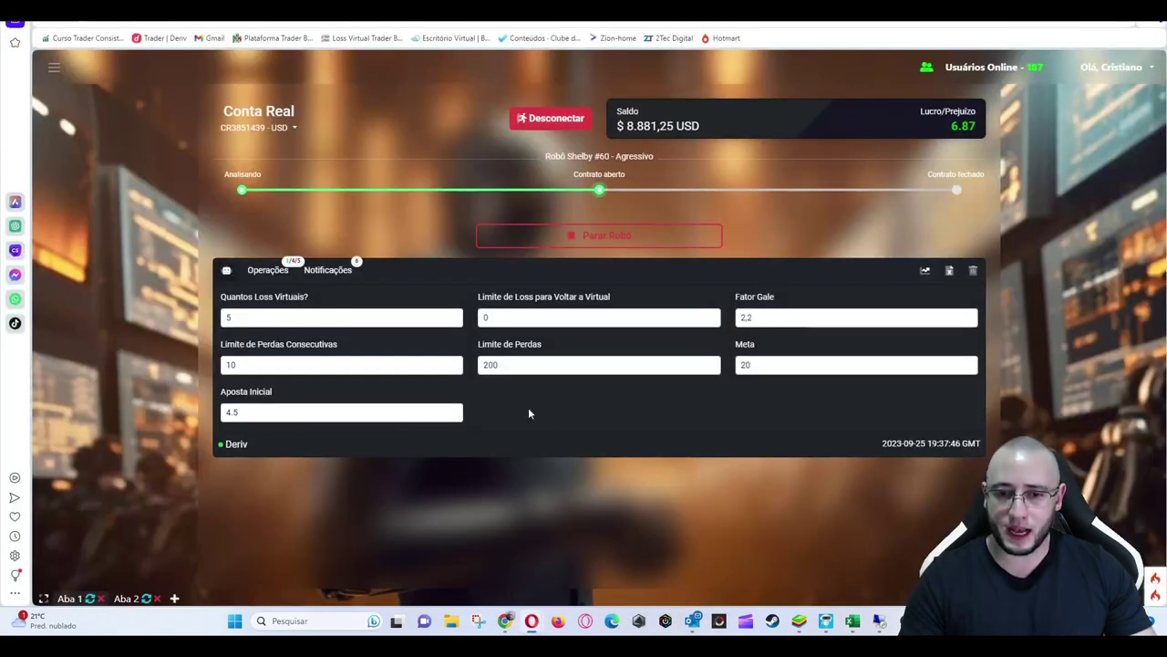
pyautogui.click(525, 236)
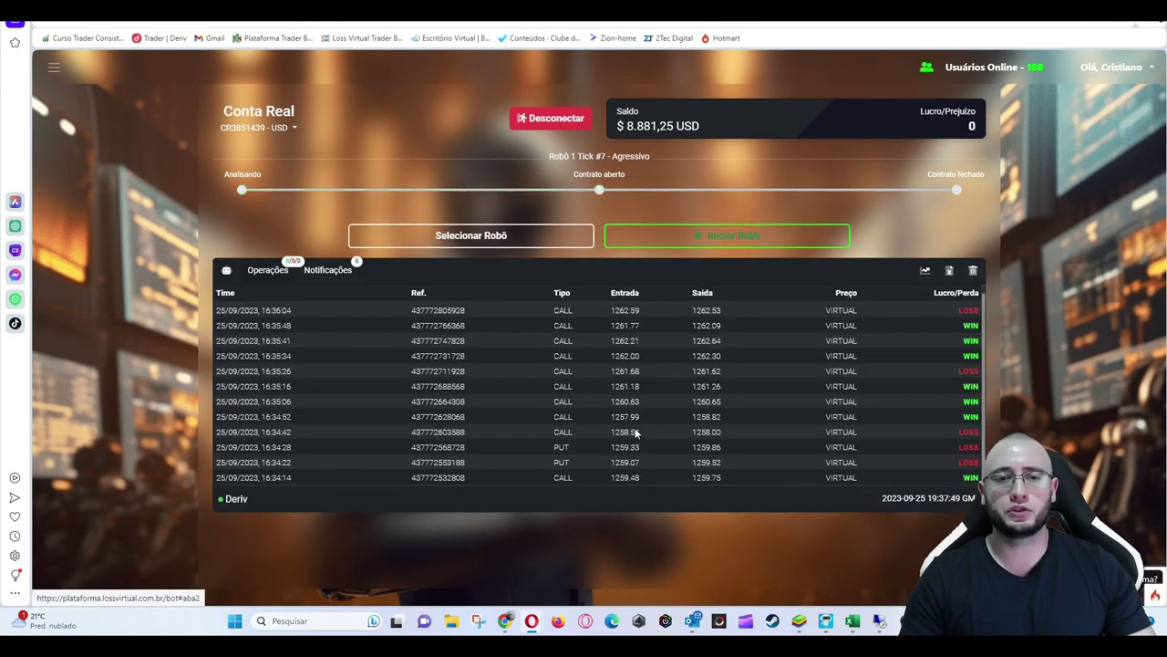
pyautogui.moveTo(545, 622)
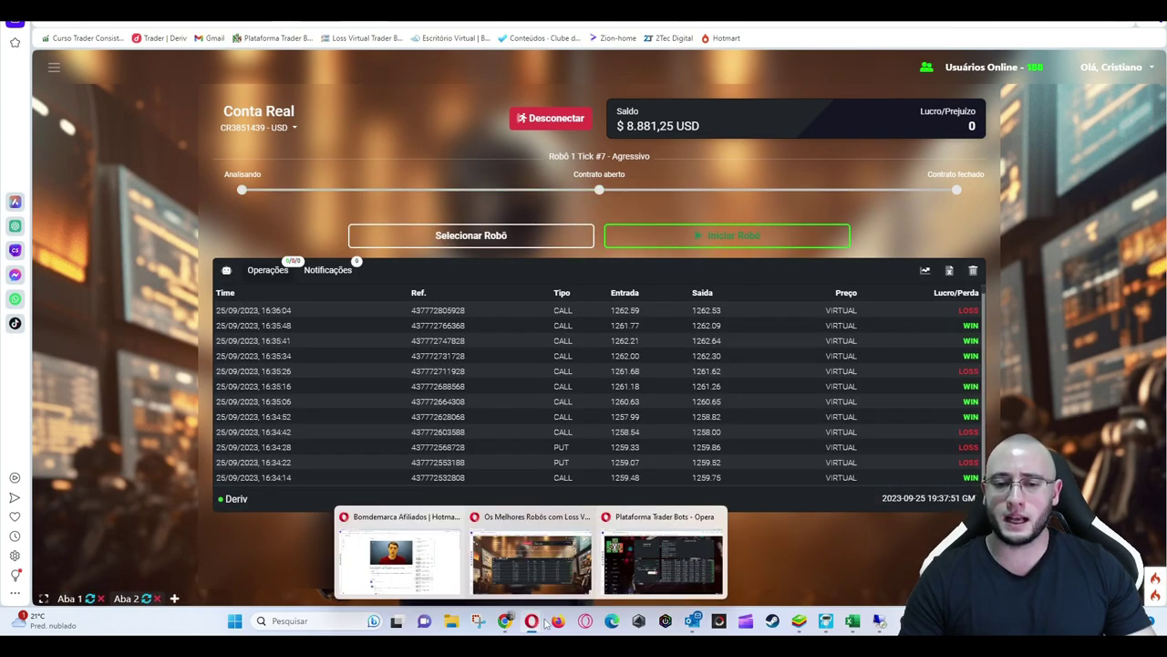
pyautogui.click(686, 558)
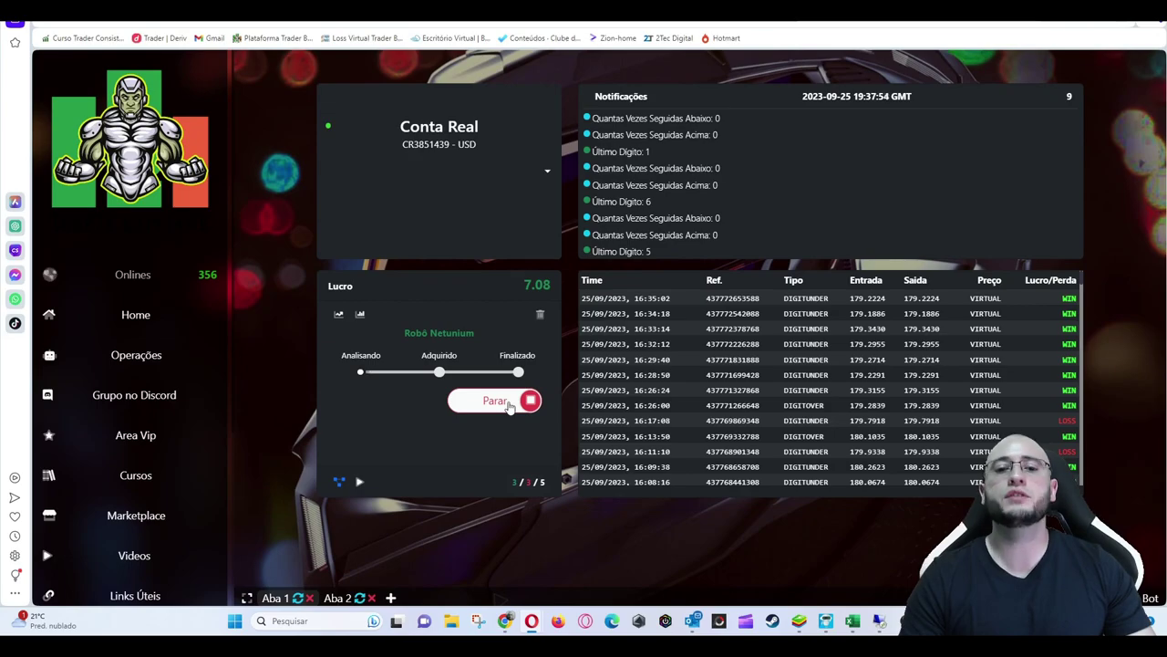
pyautogui.click(509, 404)
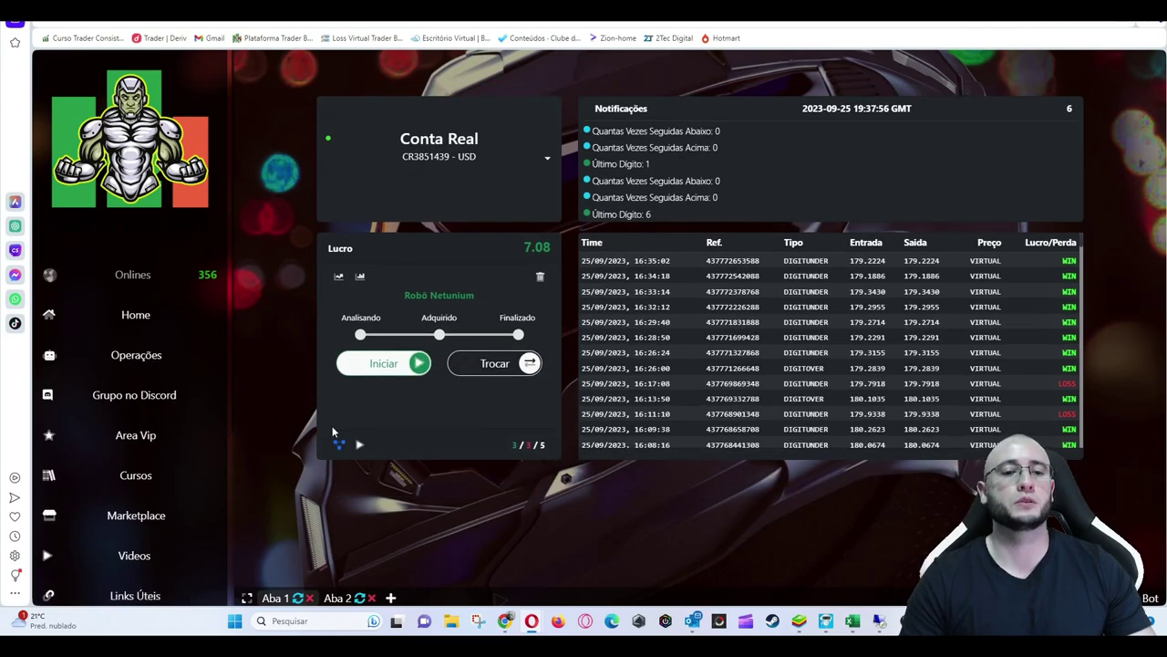
pyautogui.click(337, 597)
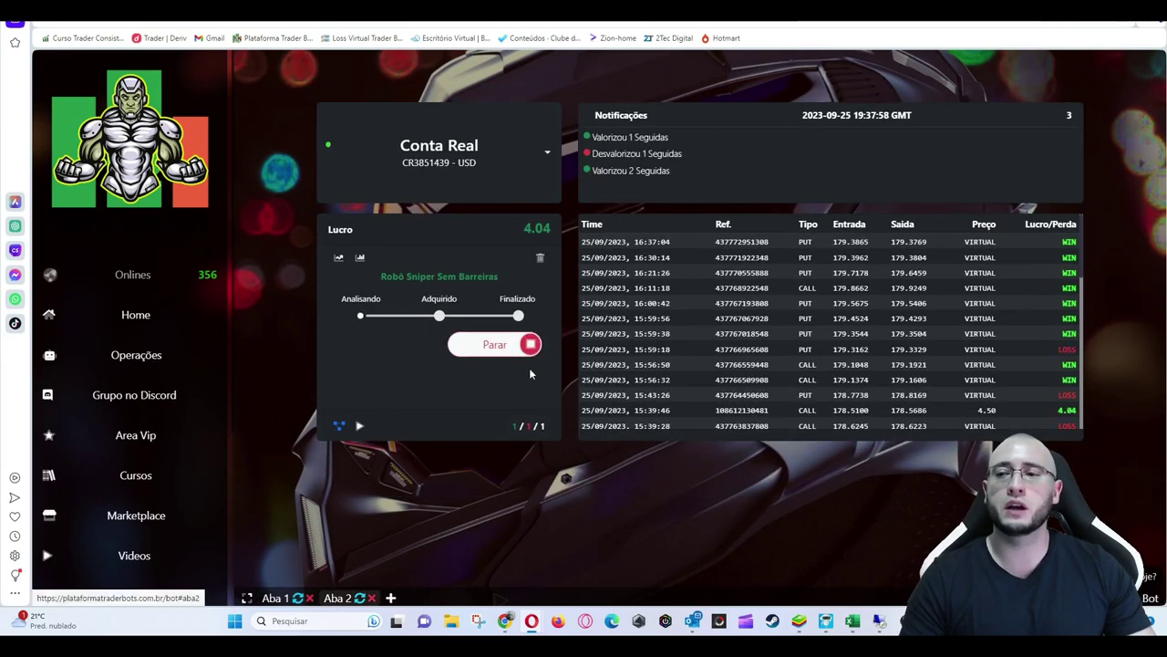
pyautogui.click(499, 351)
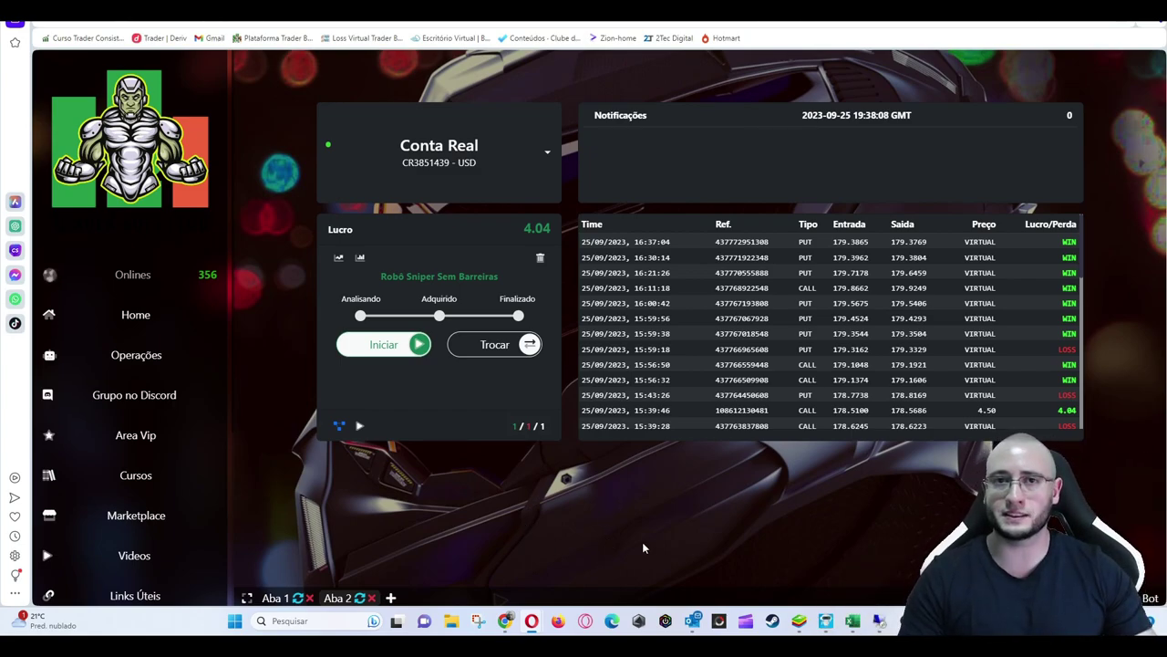
# Return to Excel and review the Setembro sheet's daily percentages, GANHOS chart, initial and current bankroll, and overall monthly percentage.
pyautogui.click(852, 621)
pyautogui.click(620, 328)
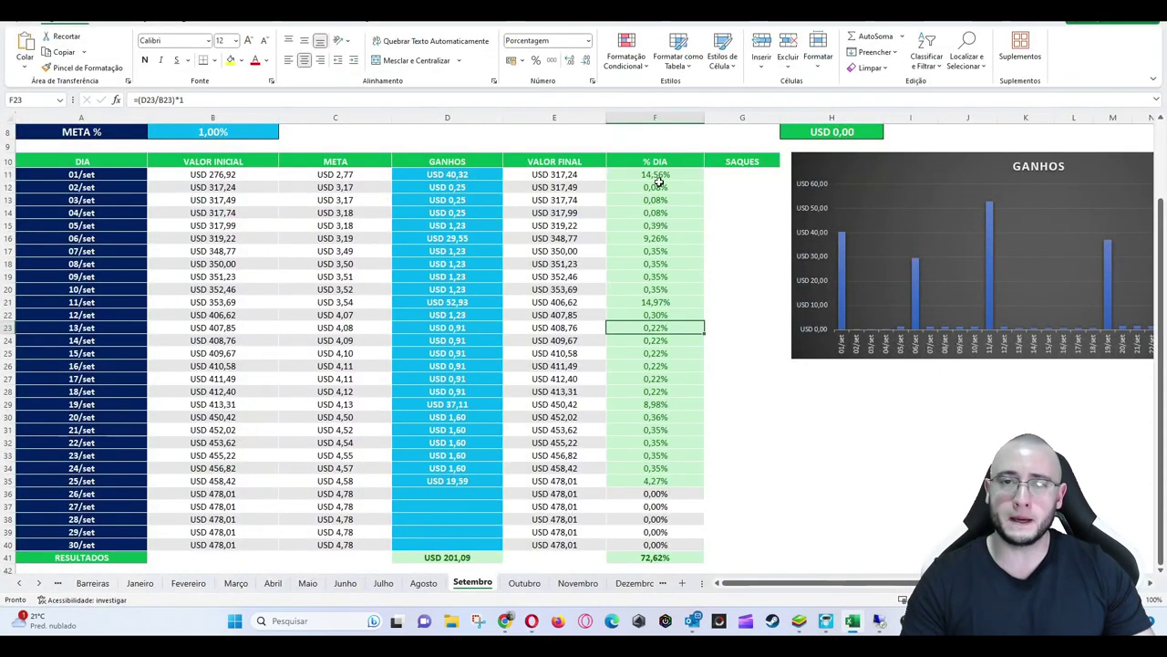
pyautogui.moveTo(666, 176); pyautogui.dragTo(670, 481)
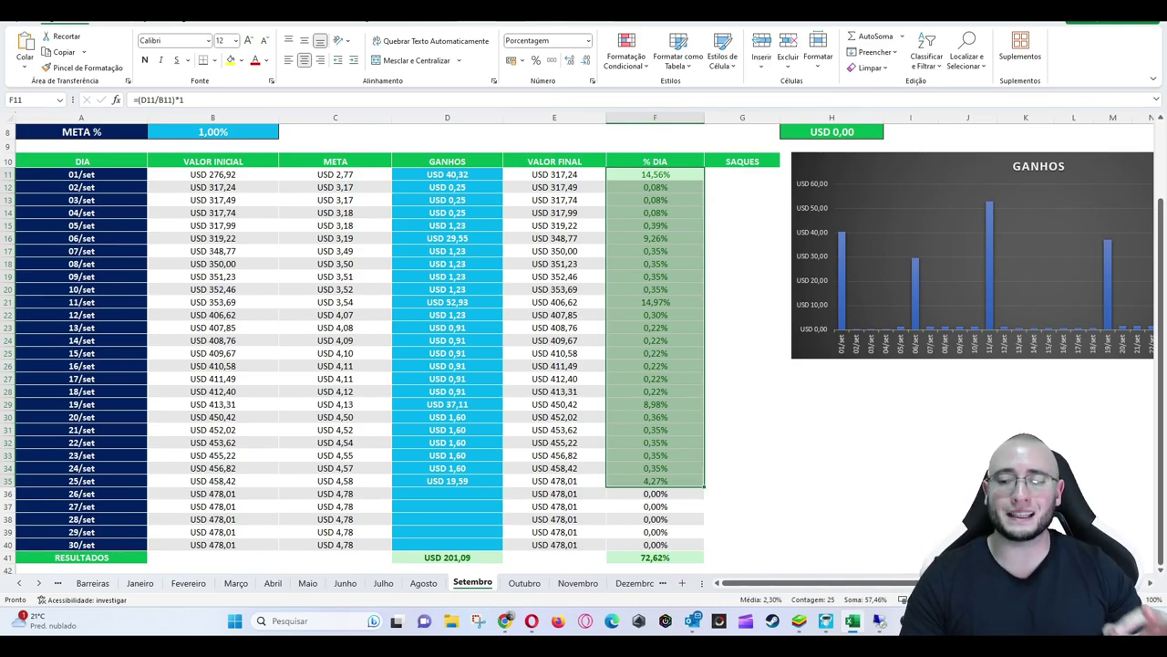
pyautogui.hscroll(3, 1152, 593)
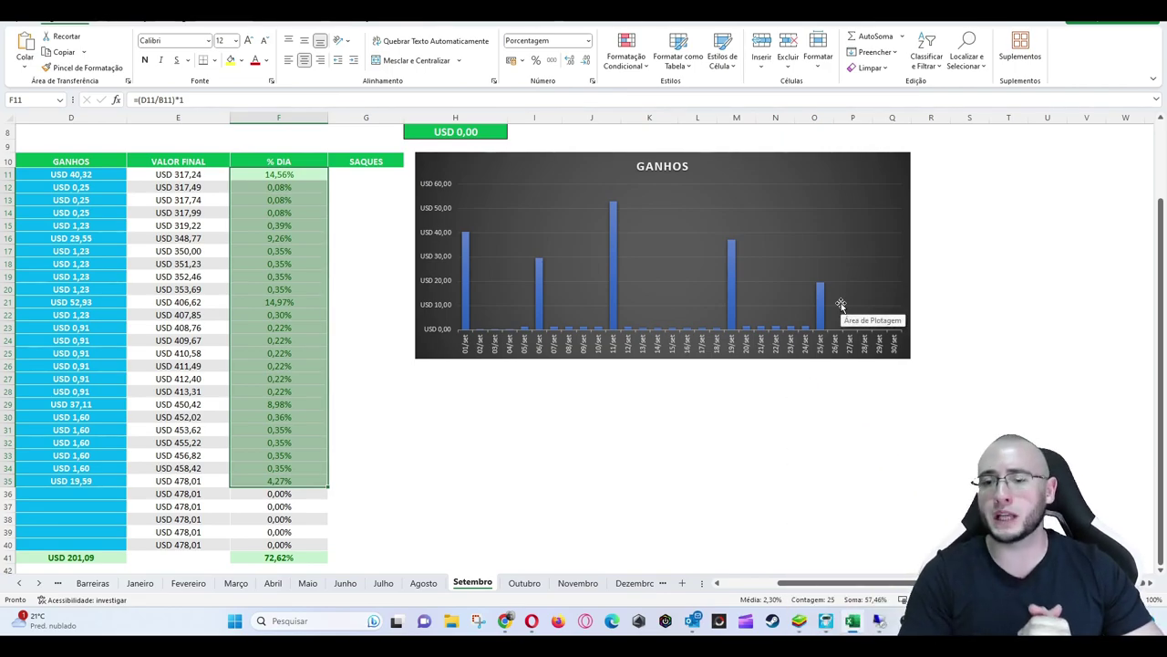
pyautogui.click(775, 465)
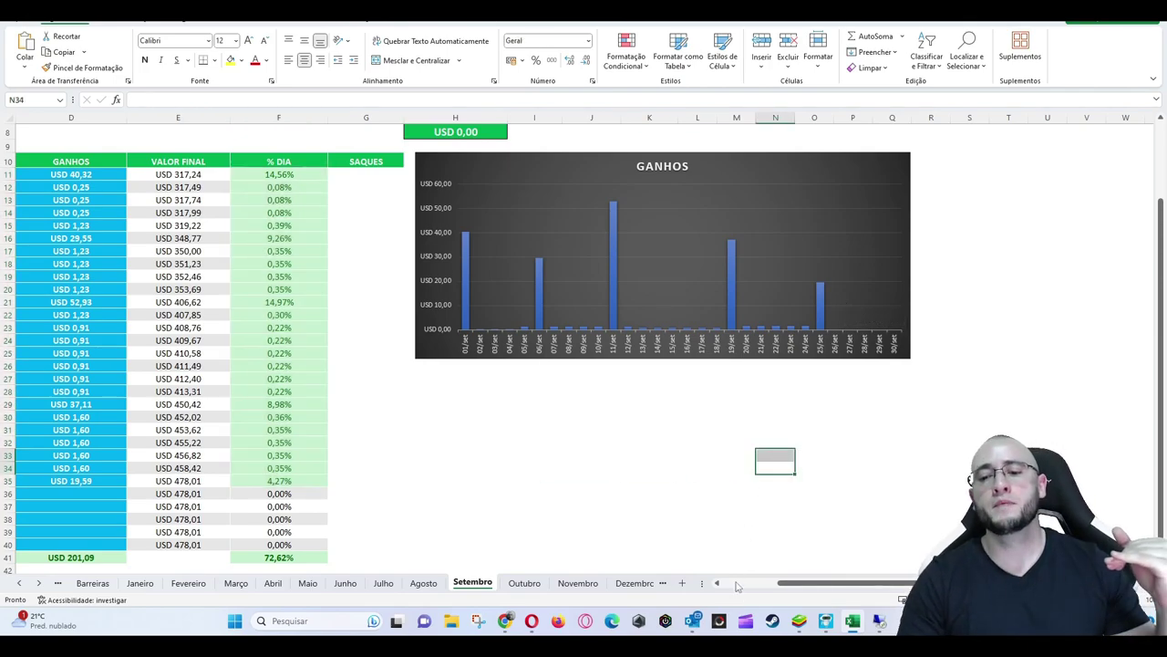
pyautogui.scroll(3, 712, 492)
pyautogui.hscroll(-3, 712, 492)
pyautogui.click(663, 204)
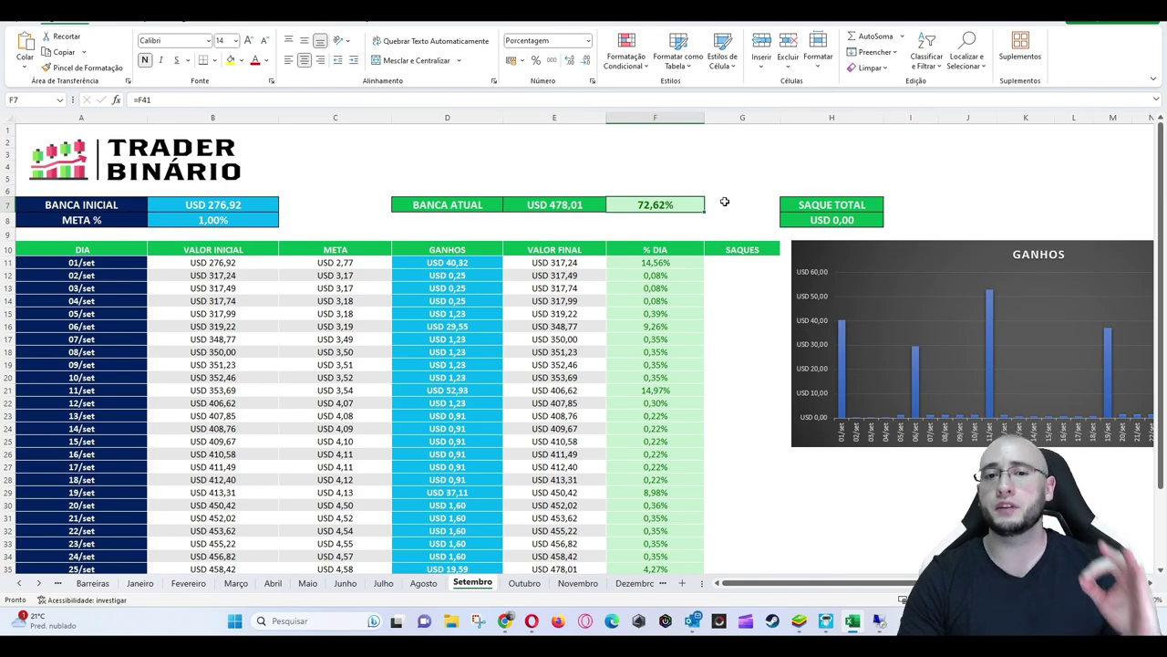
pyautogui.click(216, 210)
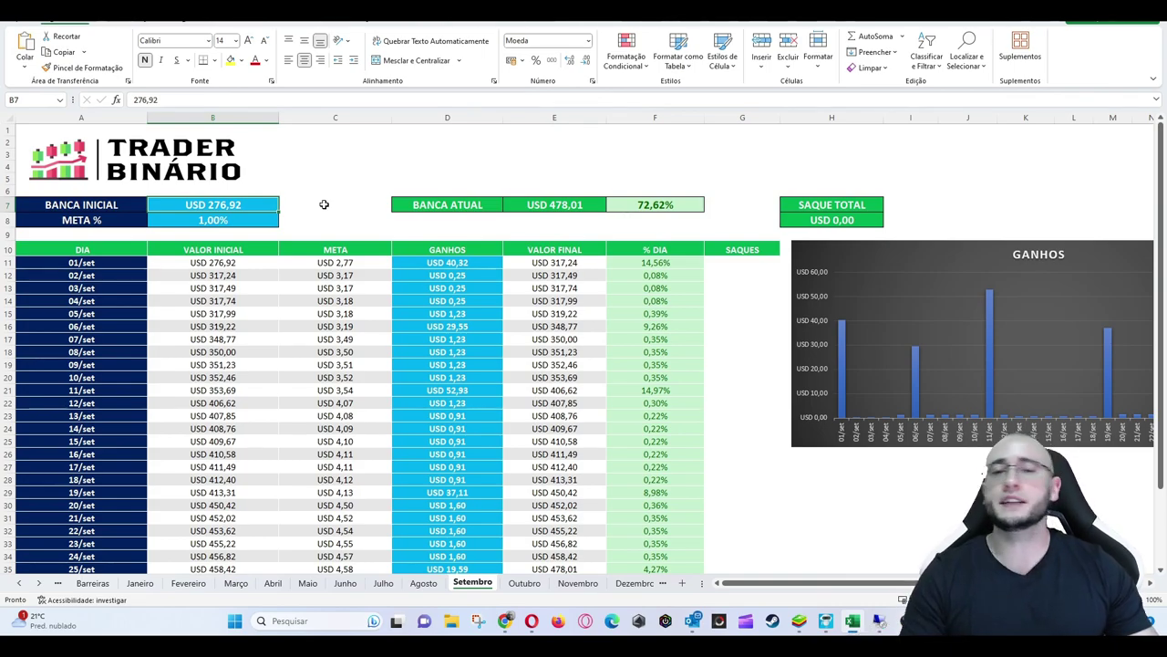
pyautogui.click(603, 159)
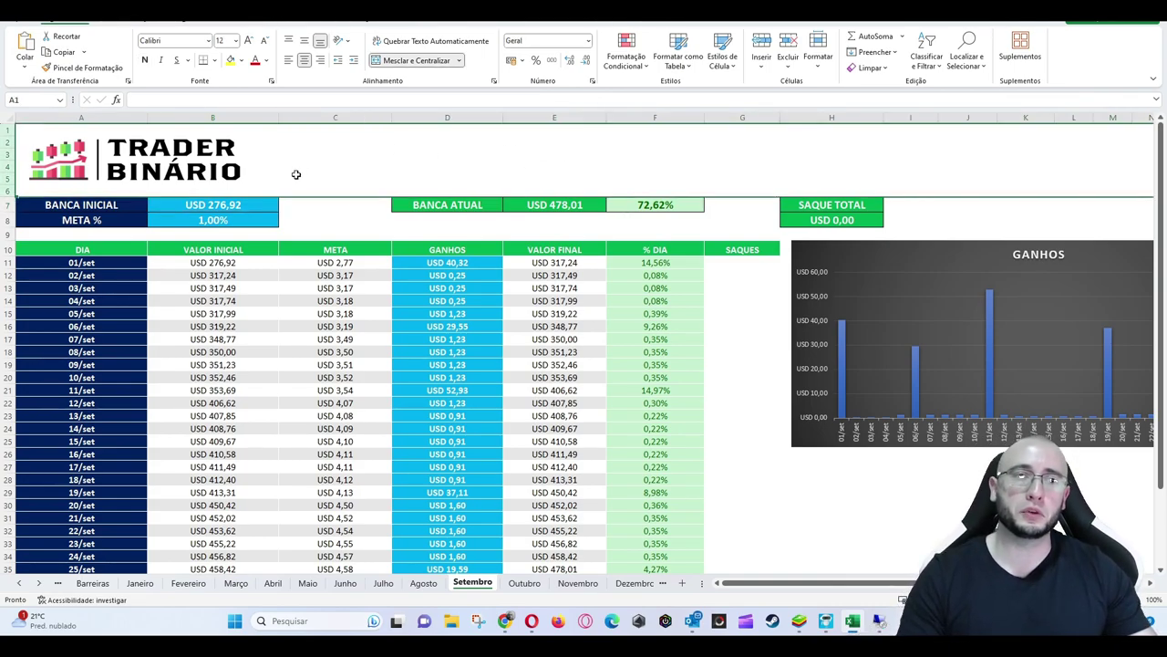
pyautogui.click(574, 205)
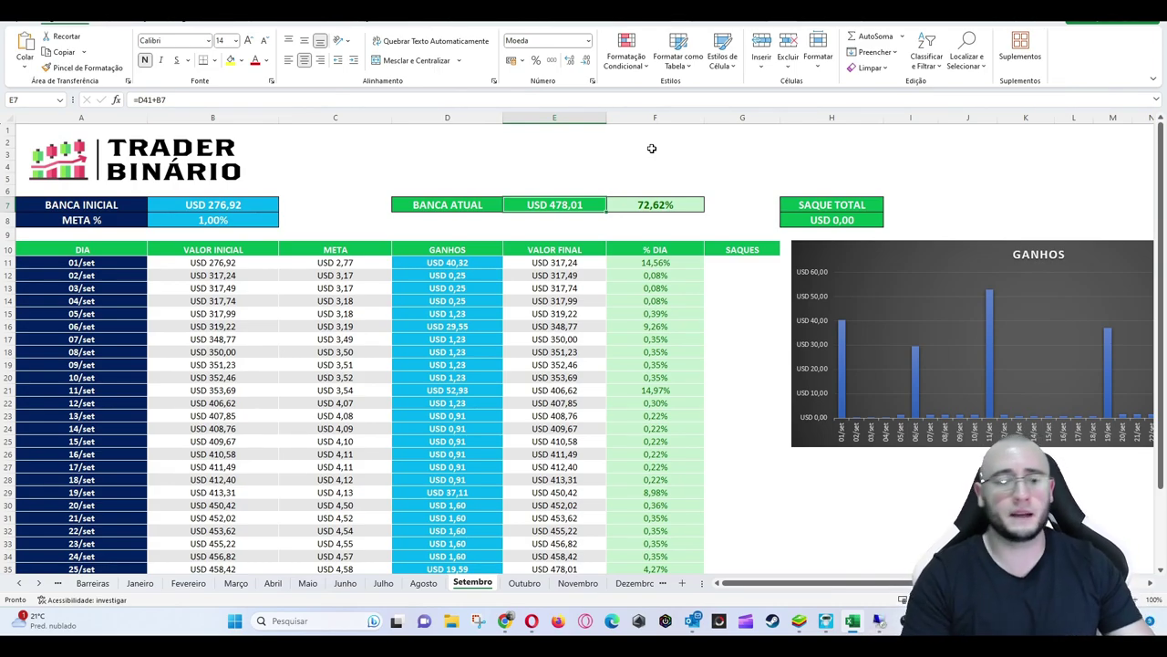
# Open the Método ABR Independente sheet and locate the September rows up to 25/set.
pyautogui.click(19, 583)
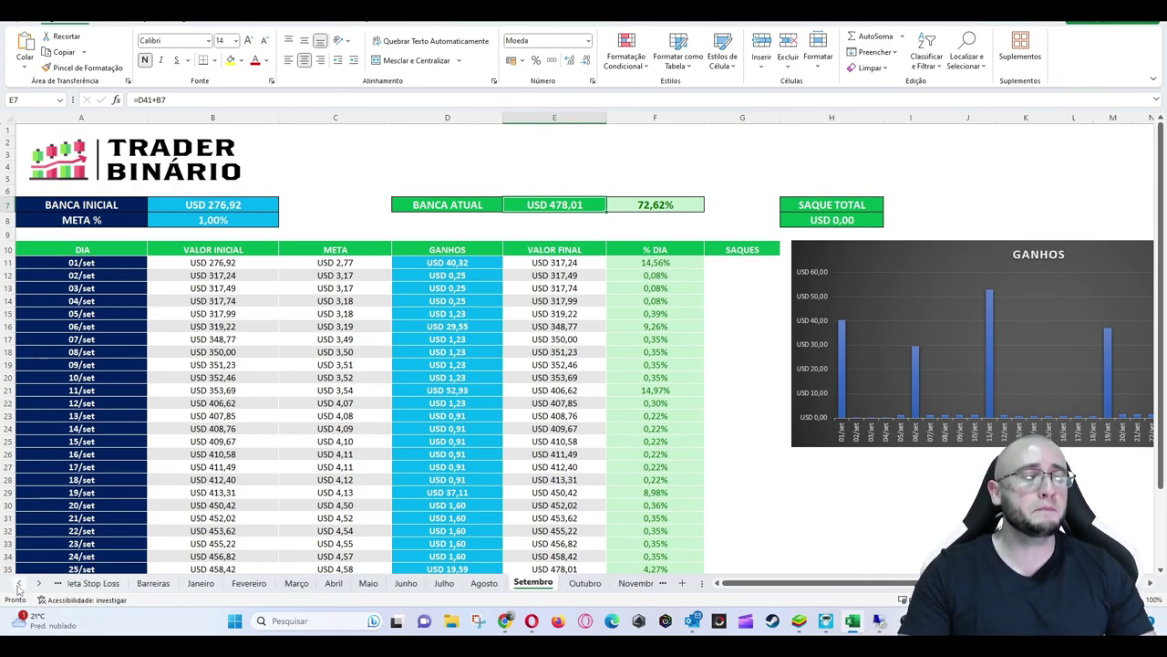
pyautogui.click(18, 583)
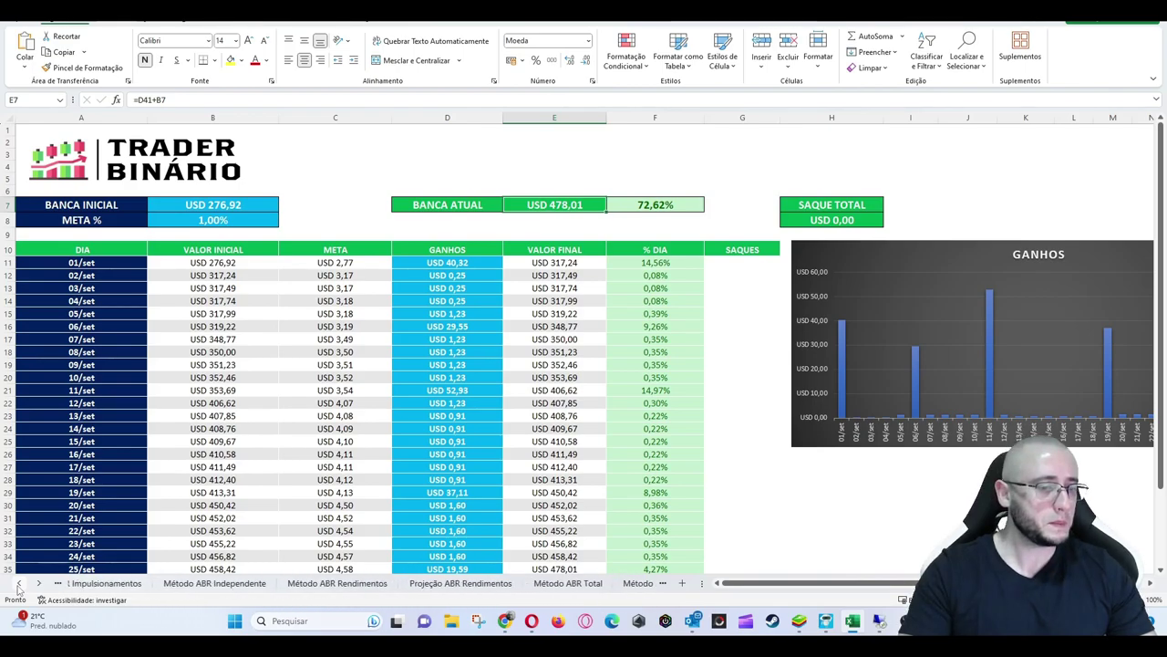
pyautogui.scroll(-2, 604, 349)
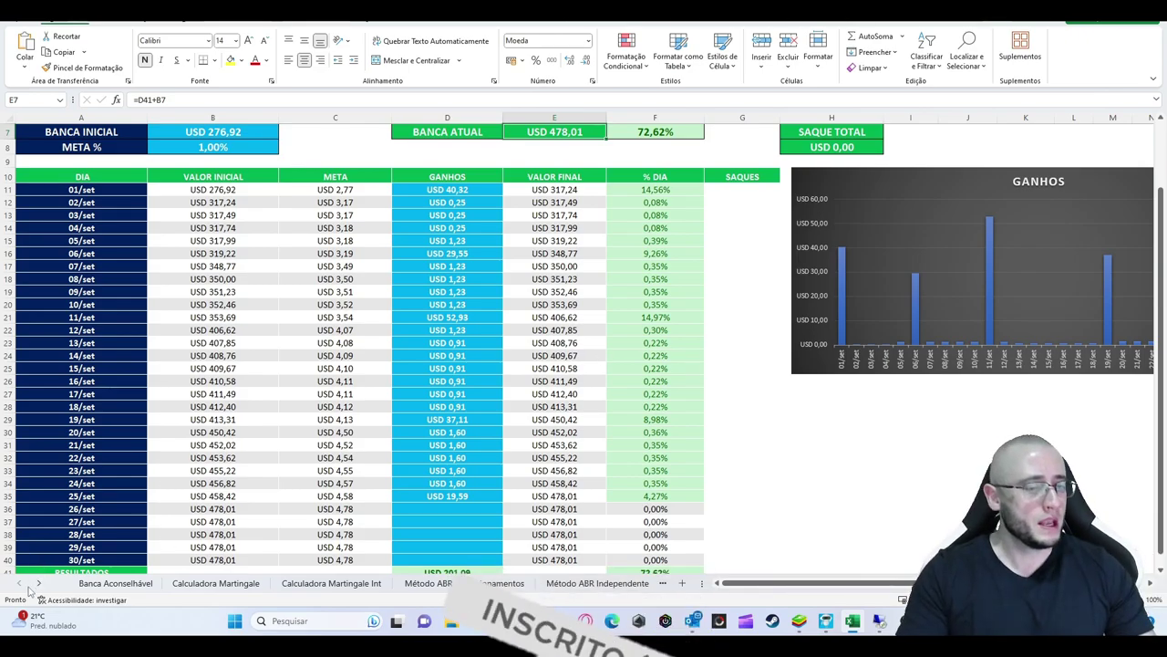
pyautogui.scroll(-5, 385, 588)
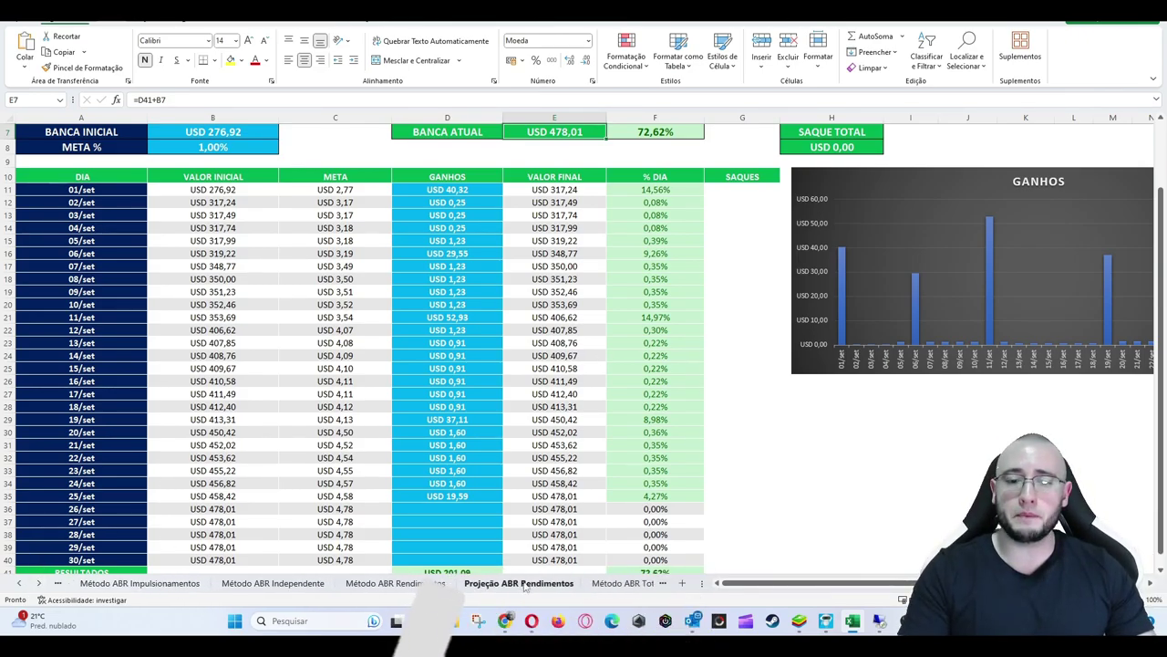
pyautogui.click(395, 583)
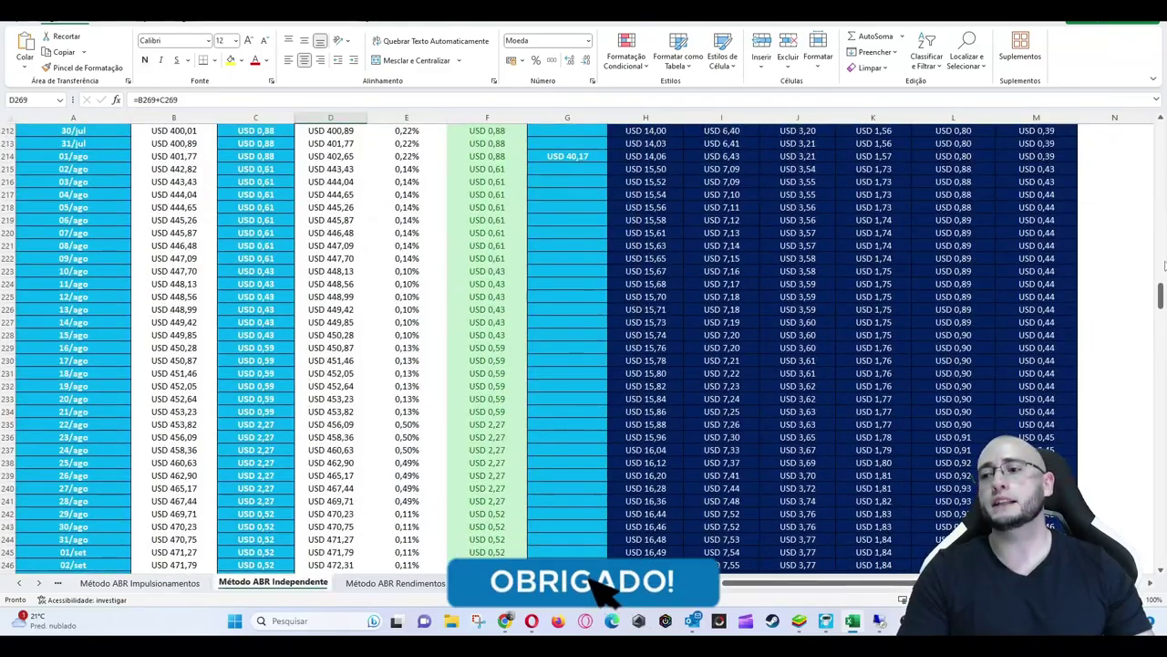
pyautogui.moveTo(1160, 301); pyautogui.dragTo(1156, 133)
pyautogui.scroll(-20, 182, 488)
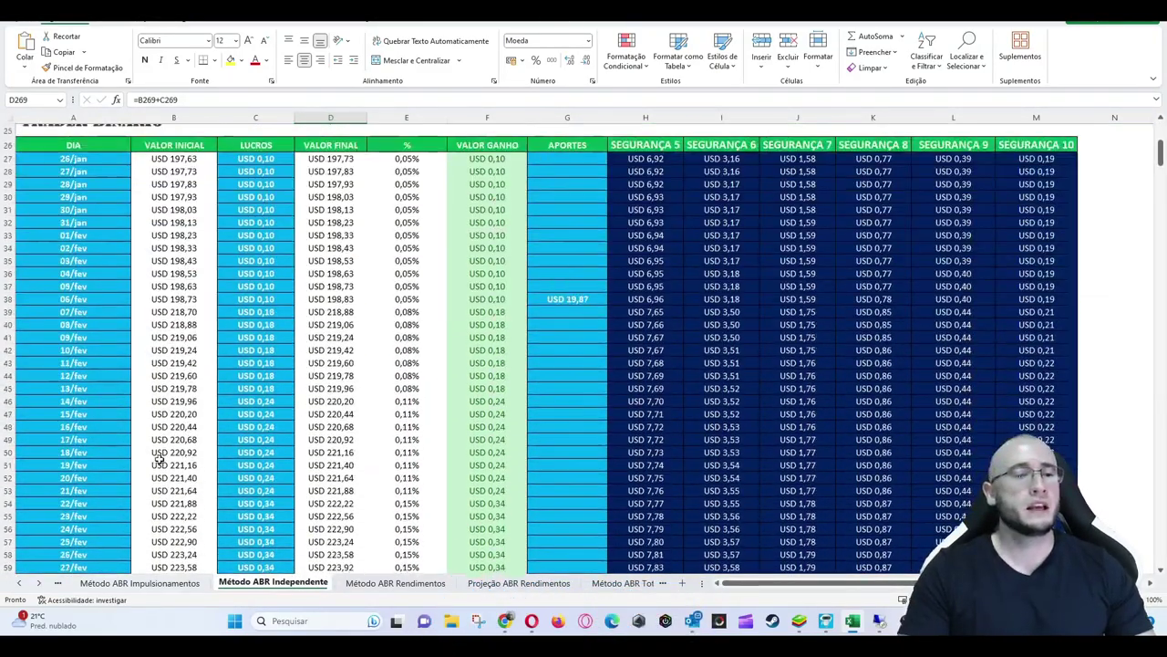
pyautogui.scroll(-20, 186, 488)
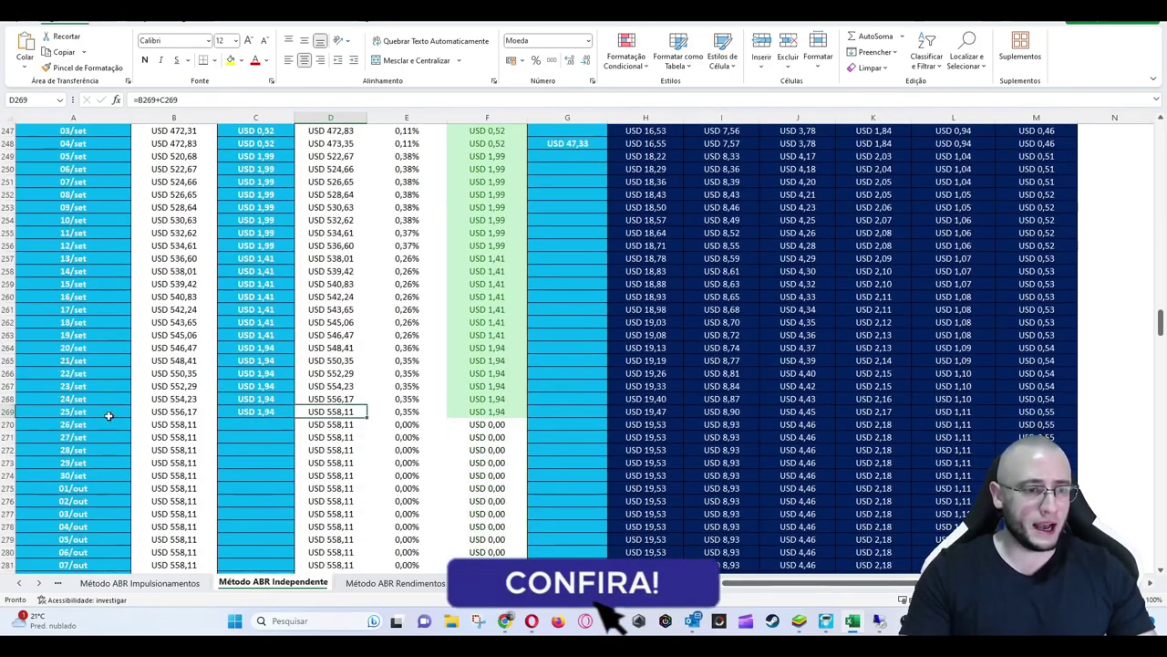
# Review the VALOR GANHO amounts and daily percentages from 20/set to 25/set in the Método ABR Independente sheet.
pyautogui.click(102, 347)
pyautogui.click(431, 352)
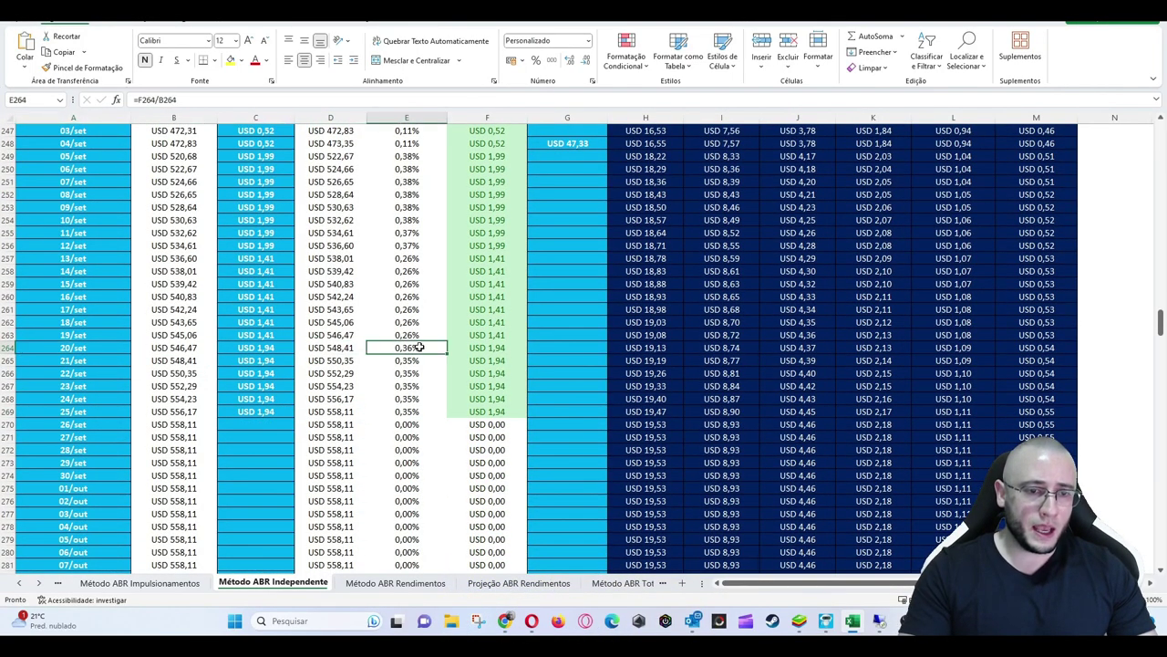
pyautogui.moveTo(476, 349); pyautogui.dragTo(489, 408)
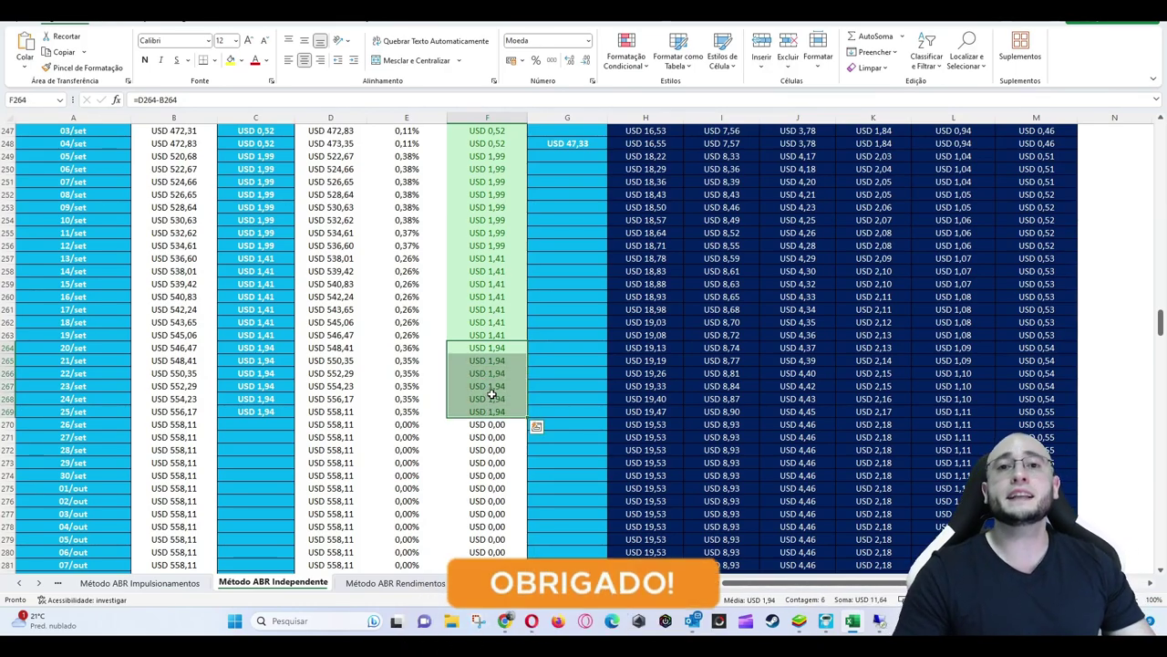
pyautogui.moveTo(406, 348); pyautogui.dragTo(420, 409)
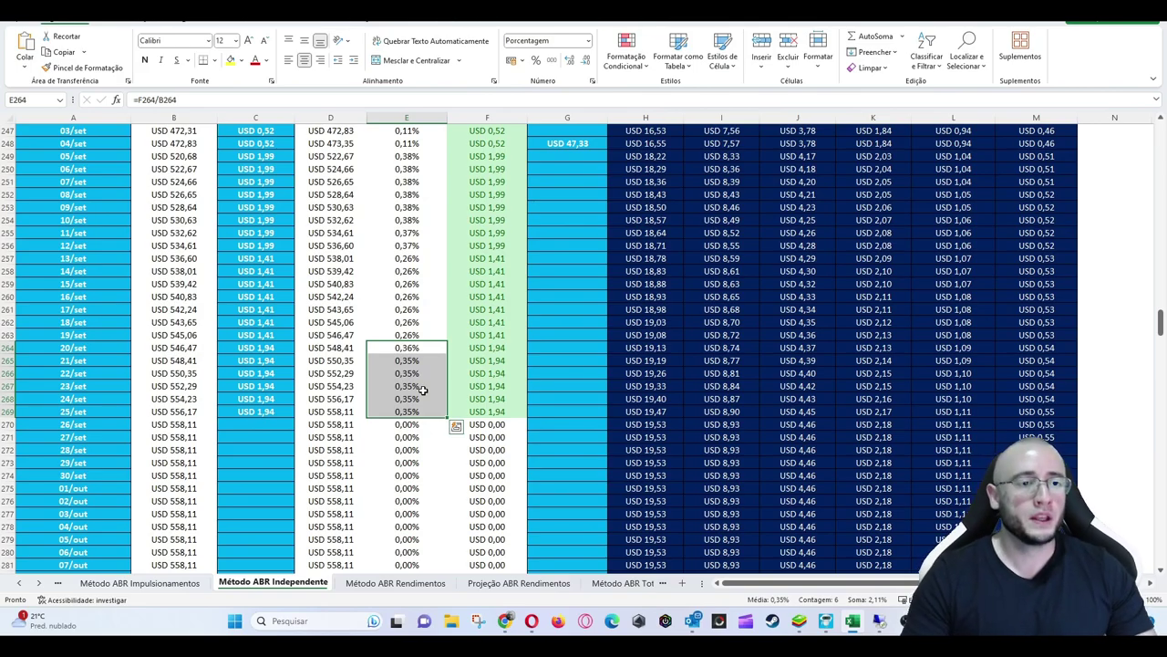
# Review the Banca Independente summary: initial and current bankroll, overall monthly average, and the 2023 monthly percentages.
pyautogui.scroll(20, 248, 344)
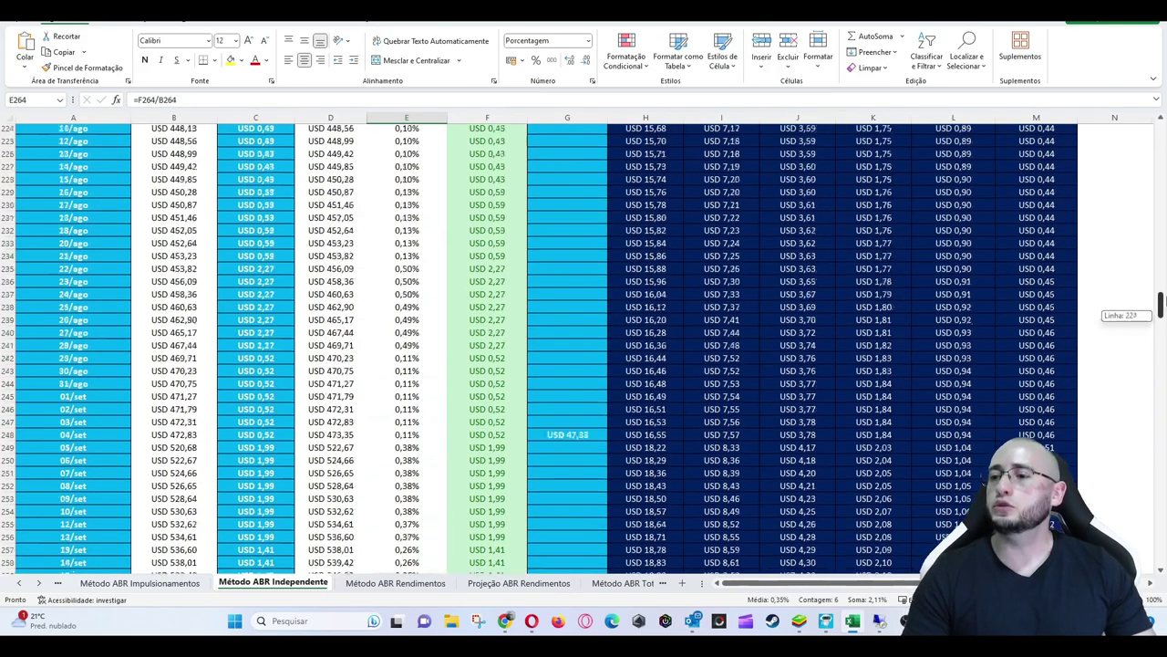
pyautogui.click(248, 344)
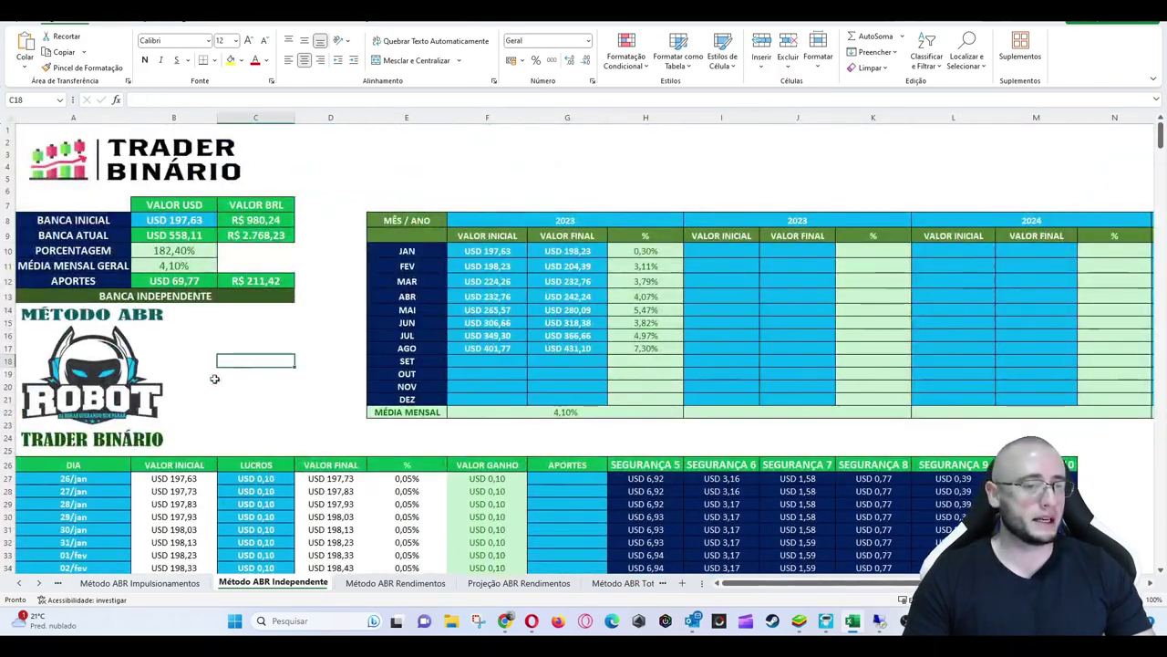
pyautogui.click(87, 488)
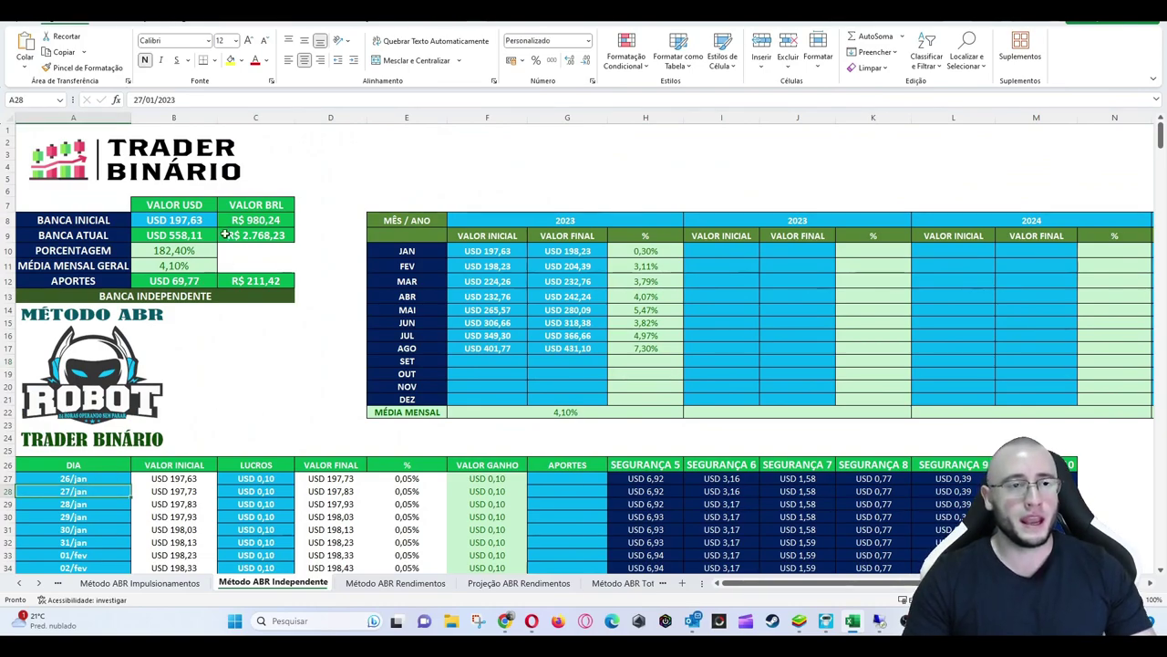
pyautogui.click(177, 218)
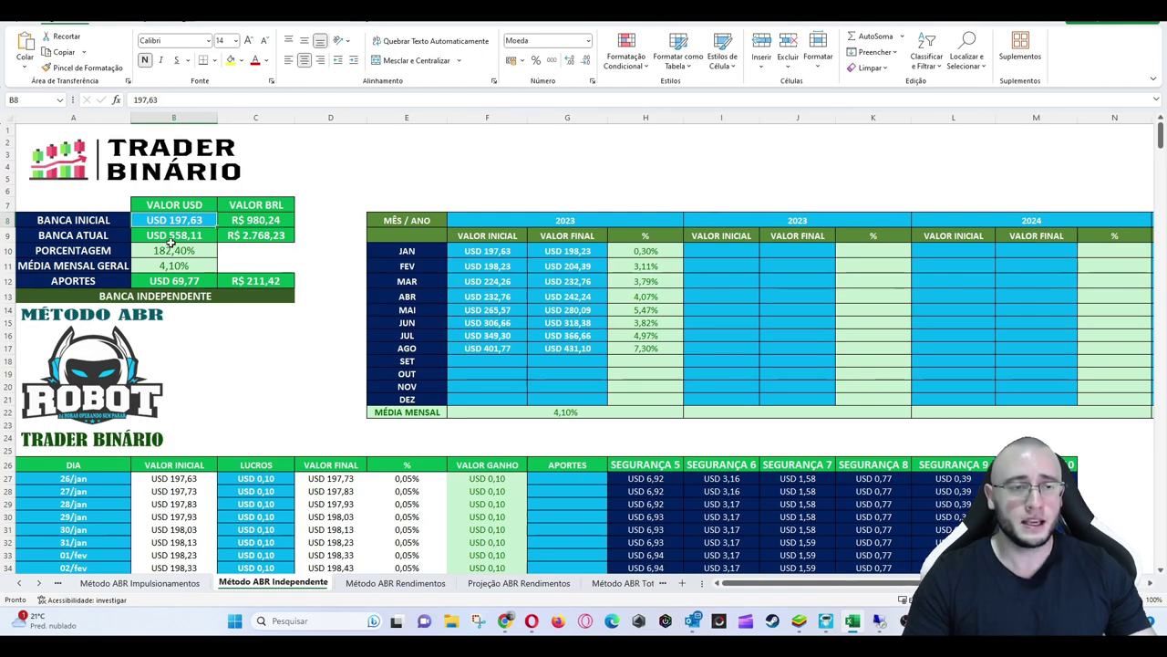
pyautogui.press('Down')
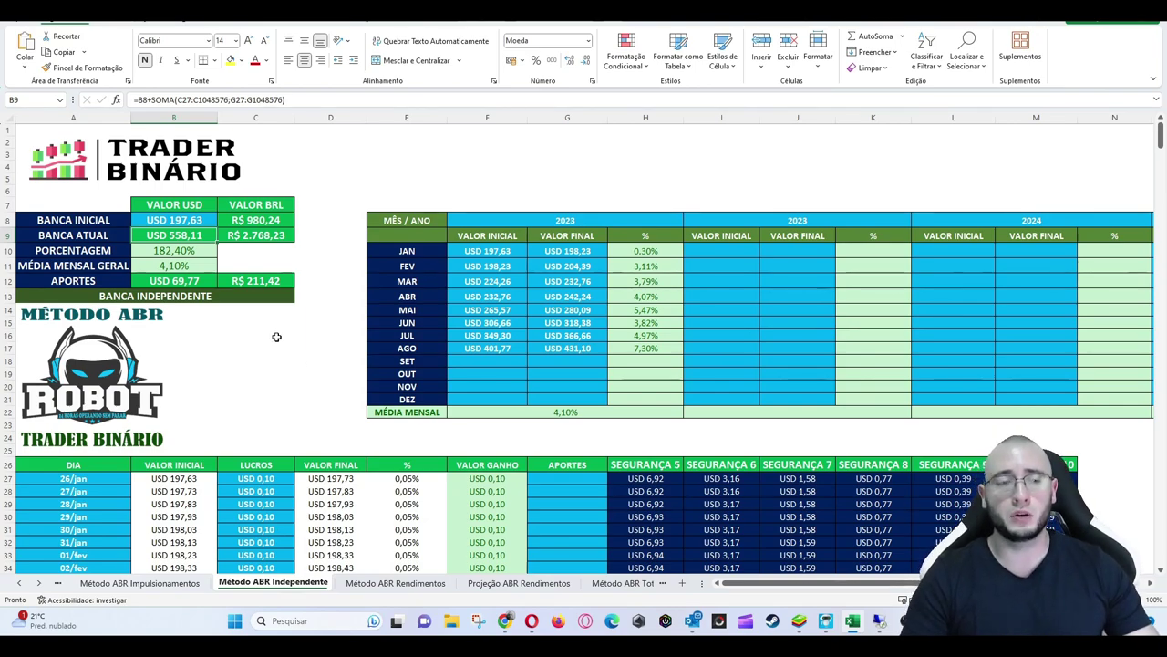
pyautogui.click(206, 262)
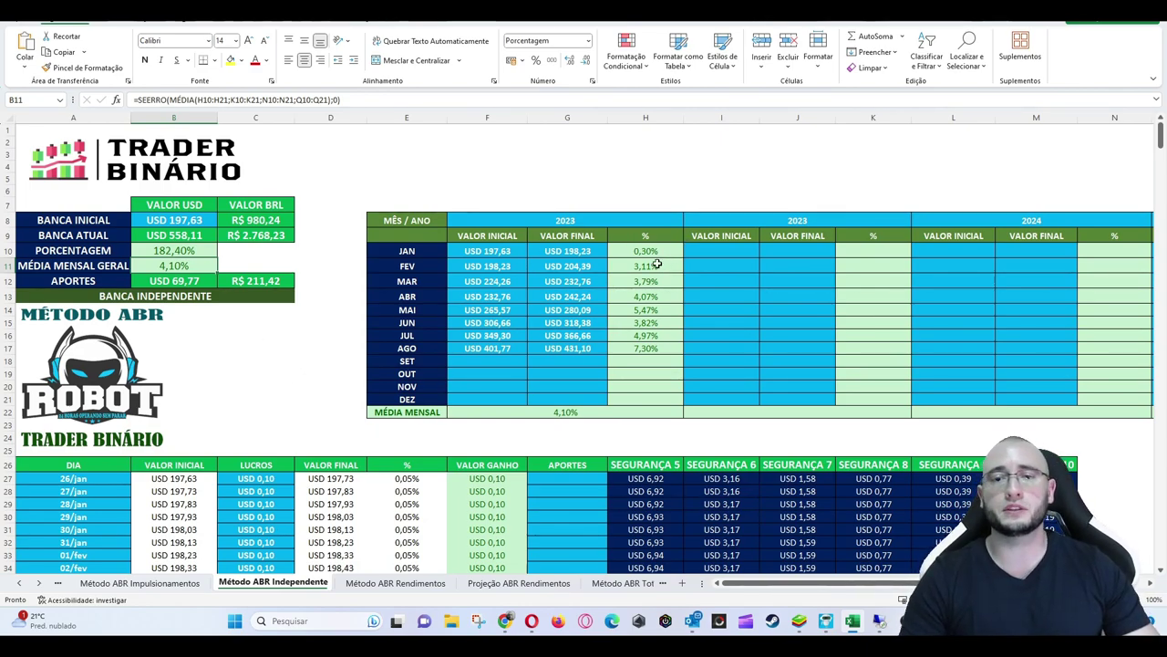
pyautogui.moveTo(657, 265); pyautogui.dragTo(656, 337)
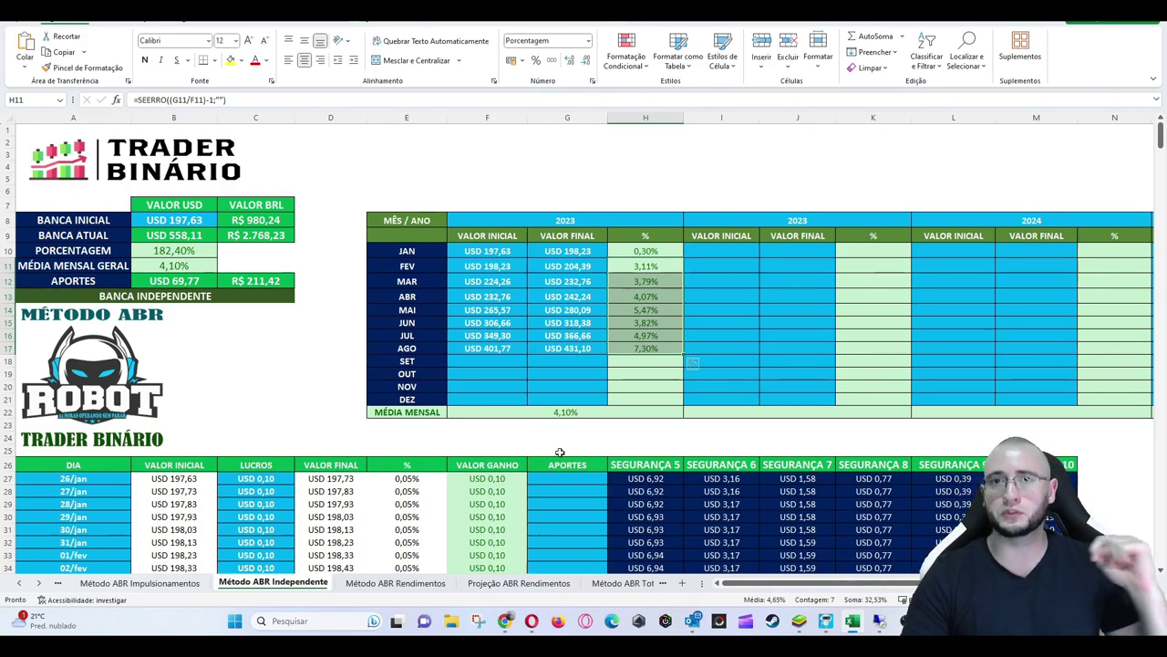
# Switch to the robot platform on the remote desktop and examine the M30 R_75 trade log and the other timeframes' results.
pyautogui.click(879, 621)
pyautogui.scroll(2, 1164, 285)
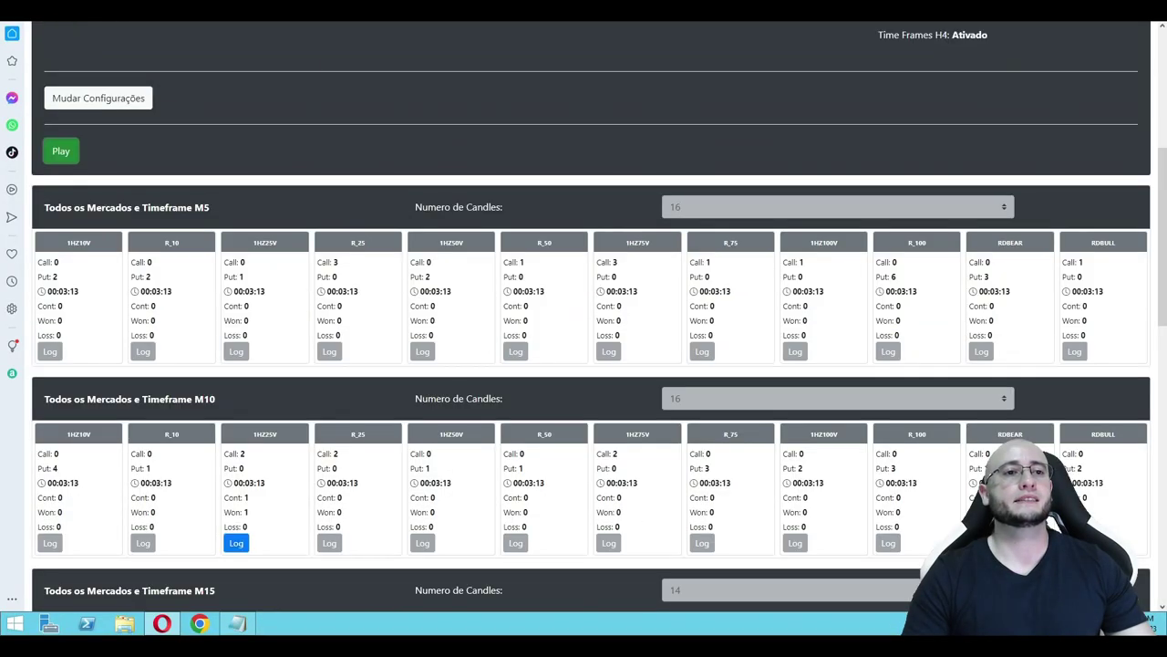
pyautogui.scroll(-1, 1164, 285)
pyautogui.moveTo(1164, 285); pyautogui.dragTo(1165, 545)
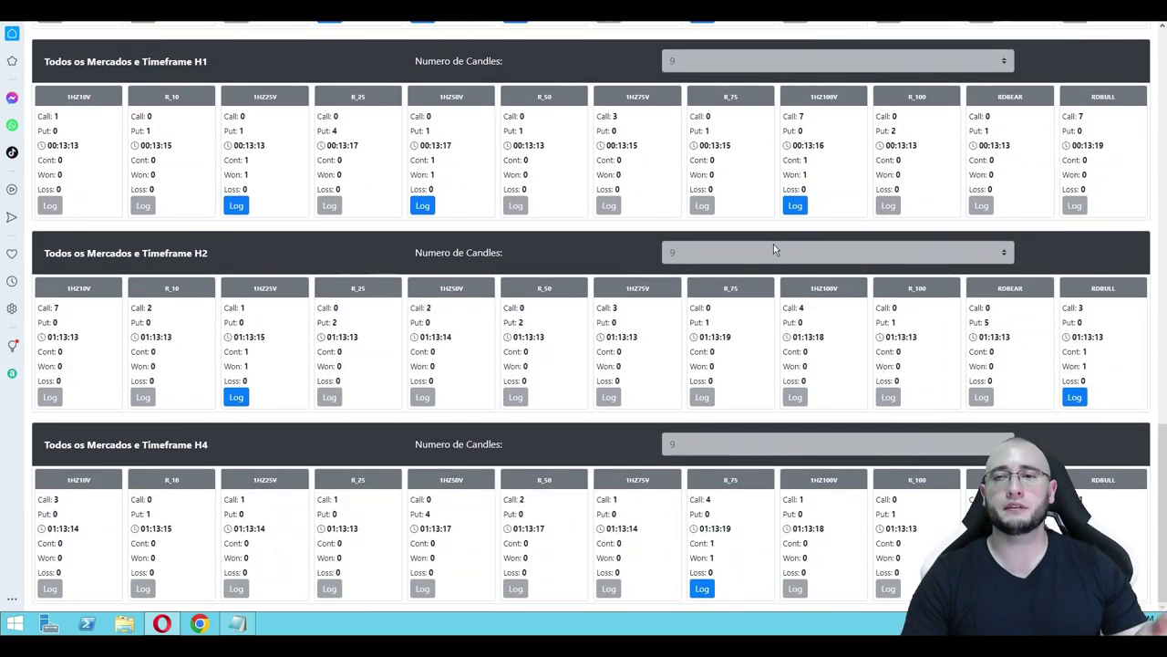
pyautogui.scroll(2, 738, 304)
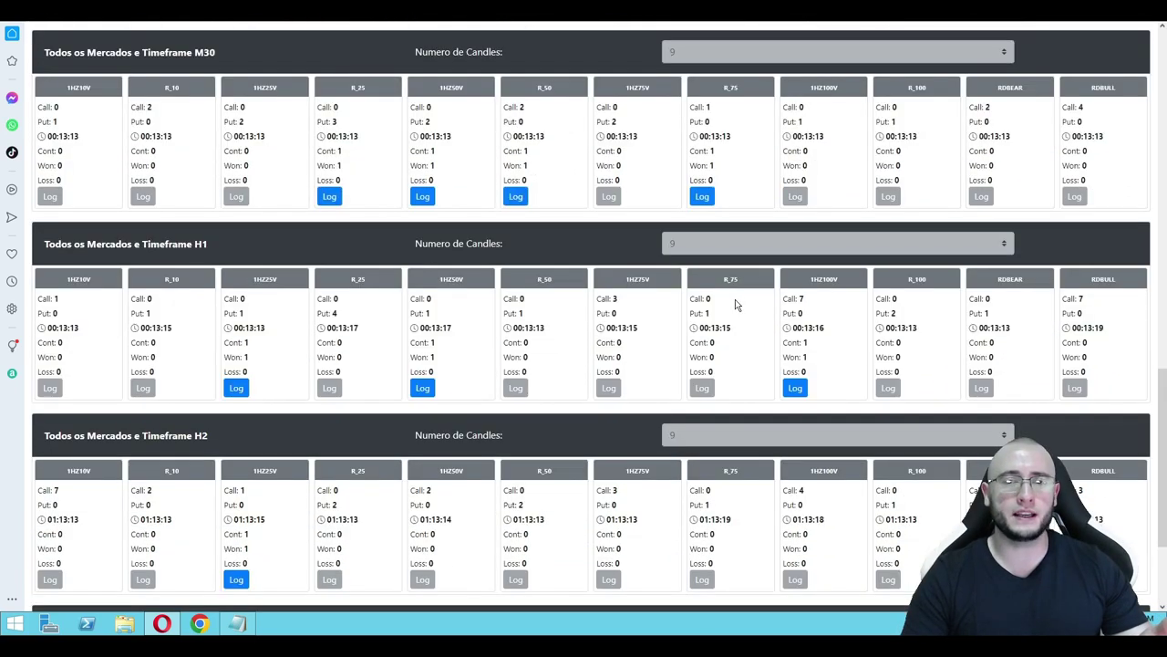
pyautogui.click(700, 197)
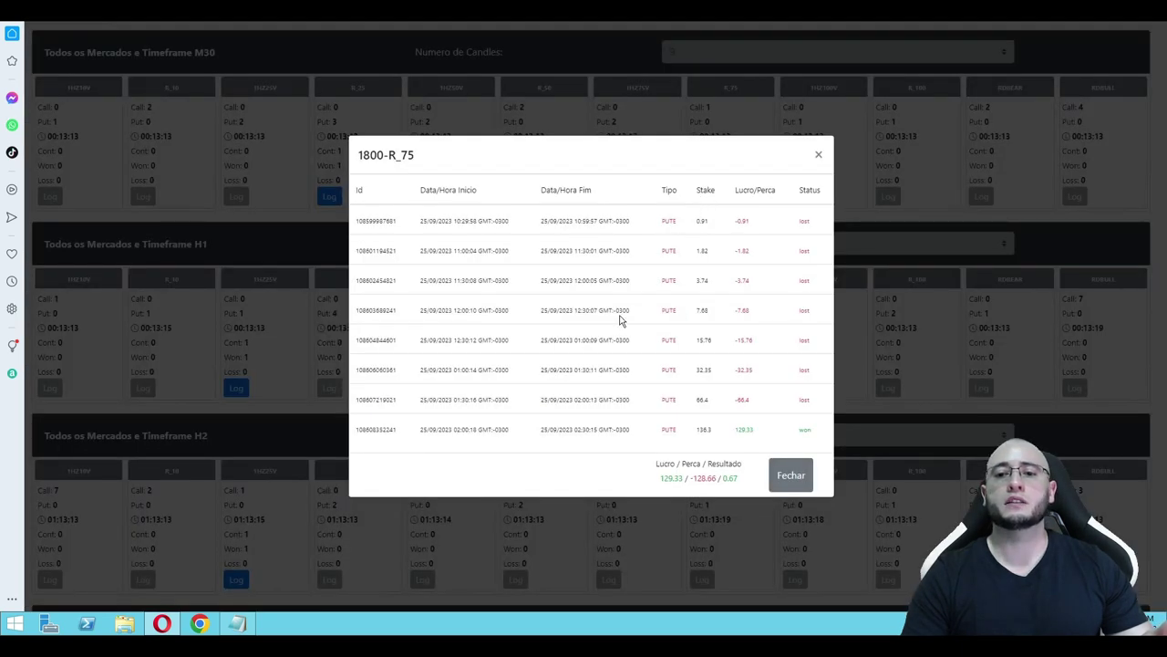
pyautogui.click(790, 475)
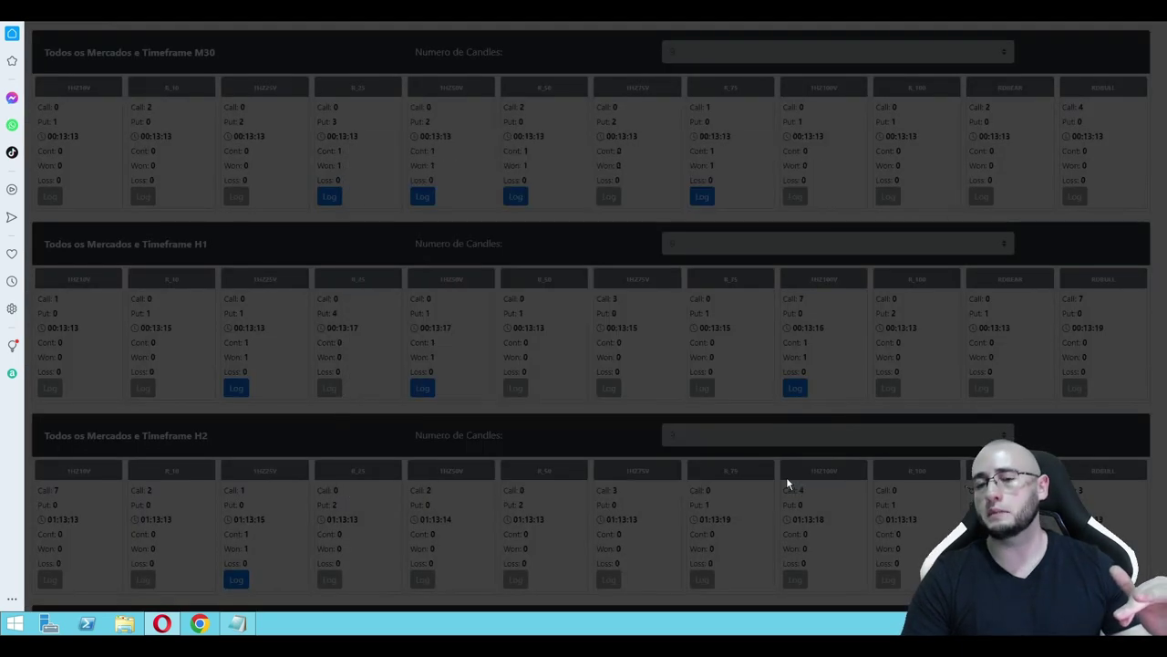
pyautogui.hotkey('ctrl', 'l')
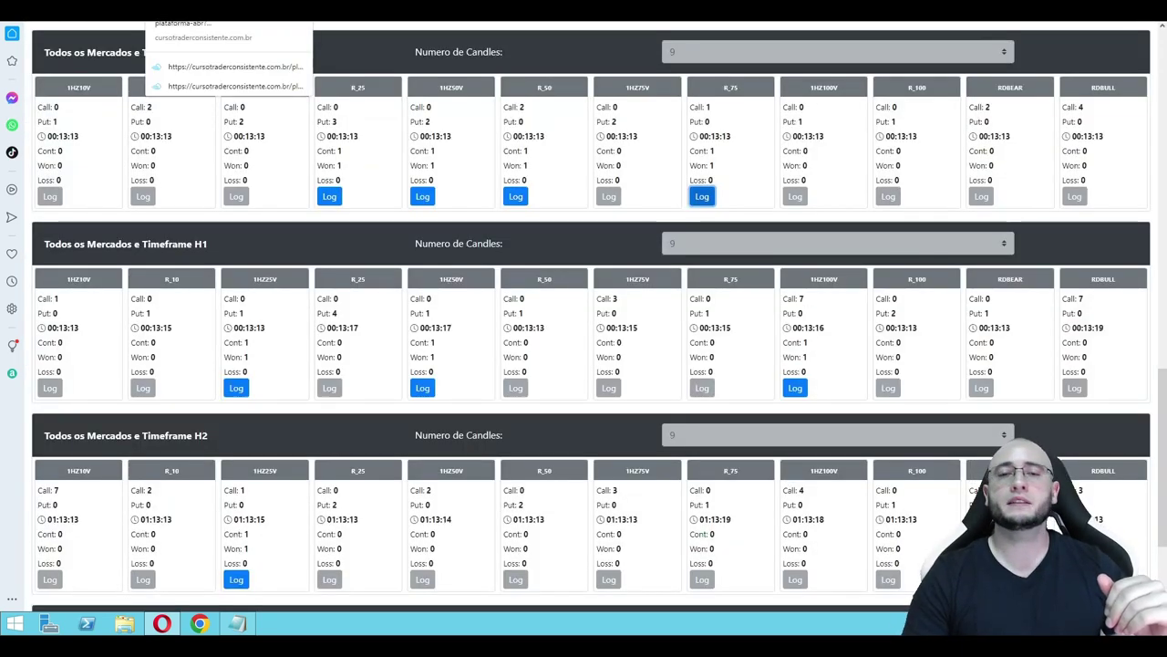
pyautogui.click(552, 329)
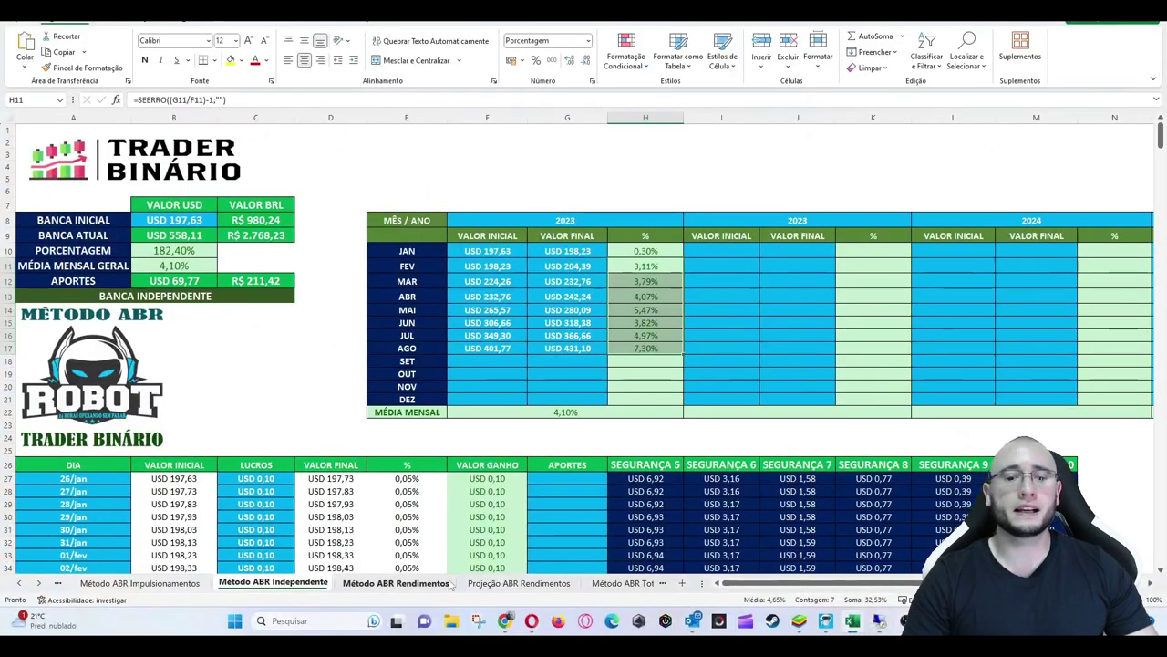
# Return to Excel, open the Método ABR Rendimentos sheet and review its initial bankroll, current bankroll and growth percentage.
pyautogui.click(445, 584)
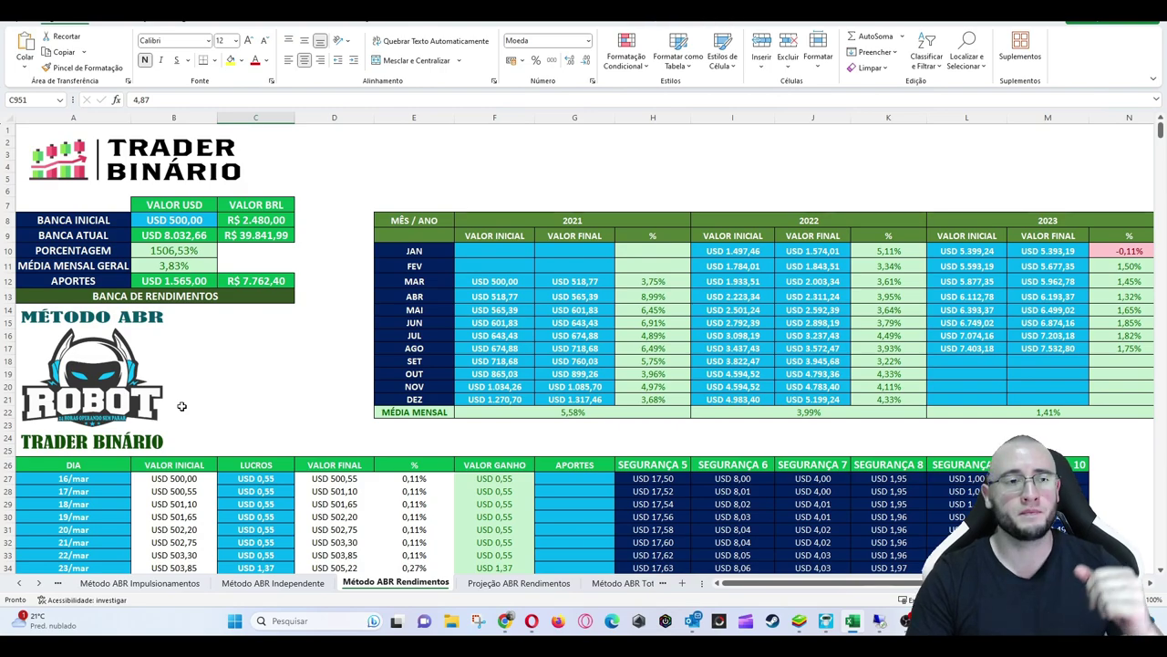
pyautogui.click(195, 219)
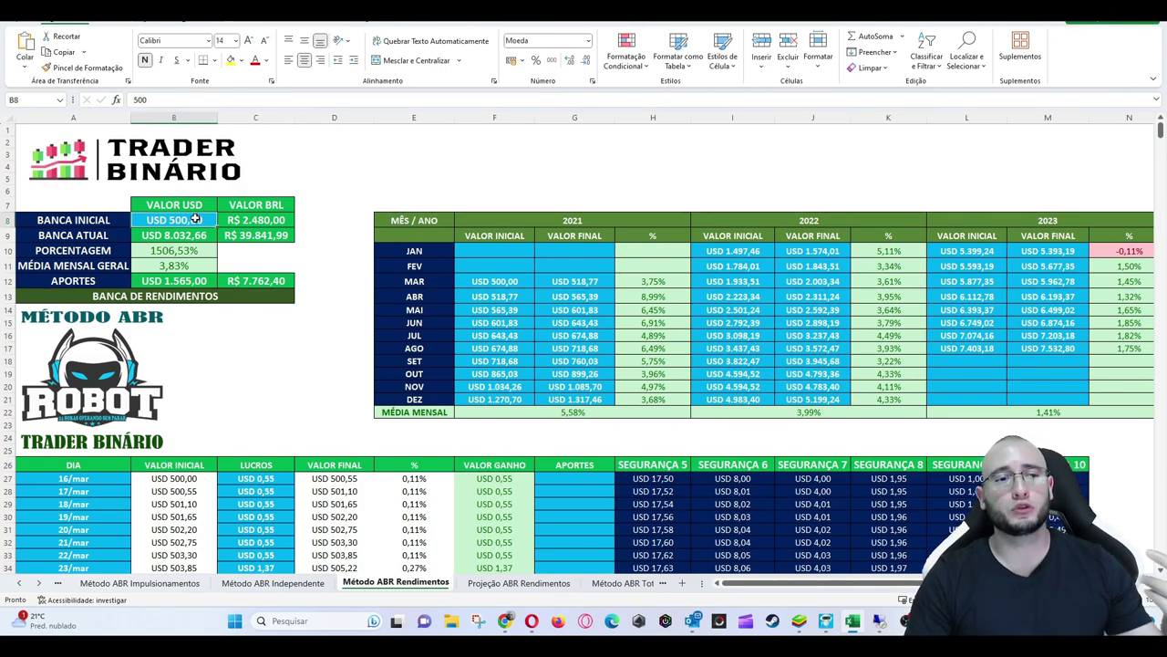
pyautogui.click(202, 234)
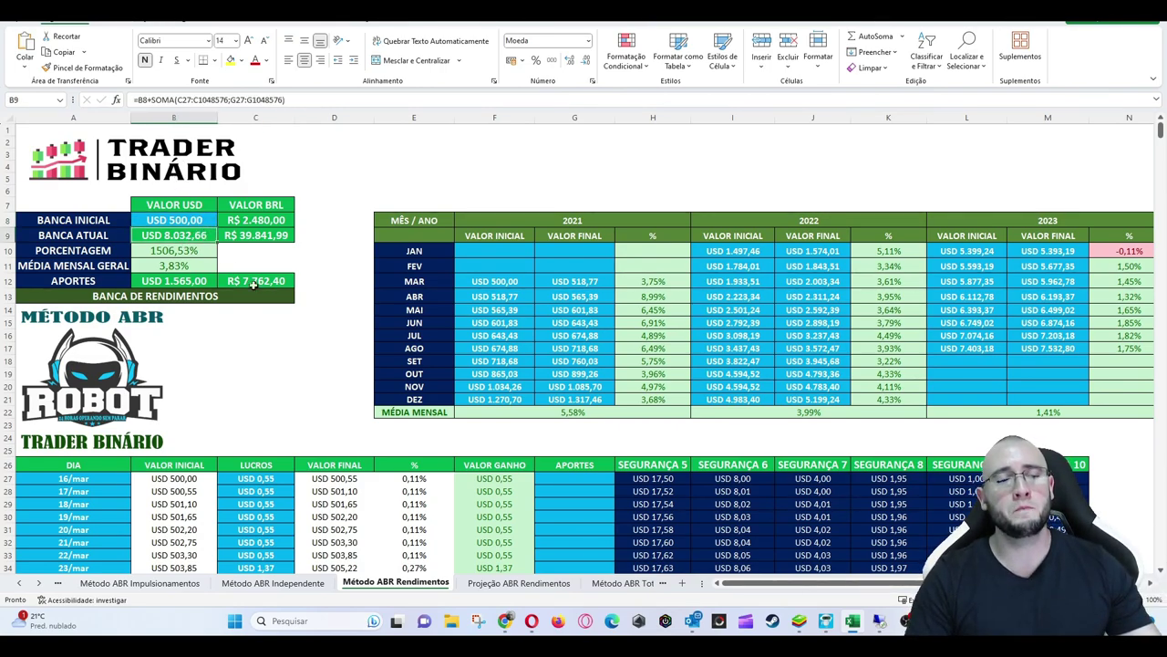
pyautogui.click(322, 341)
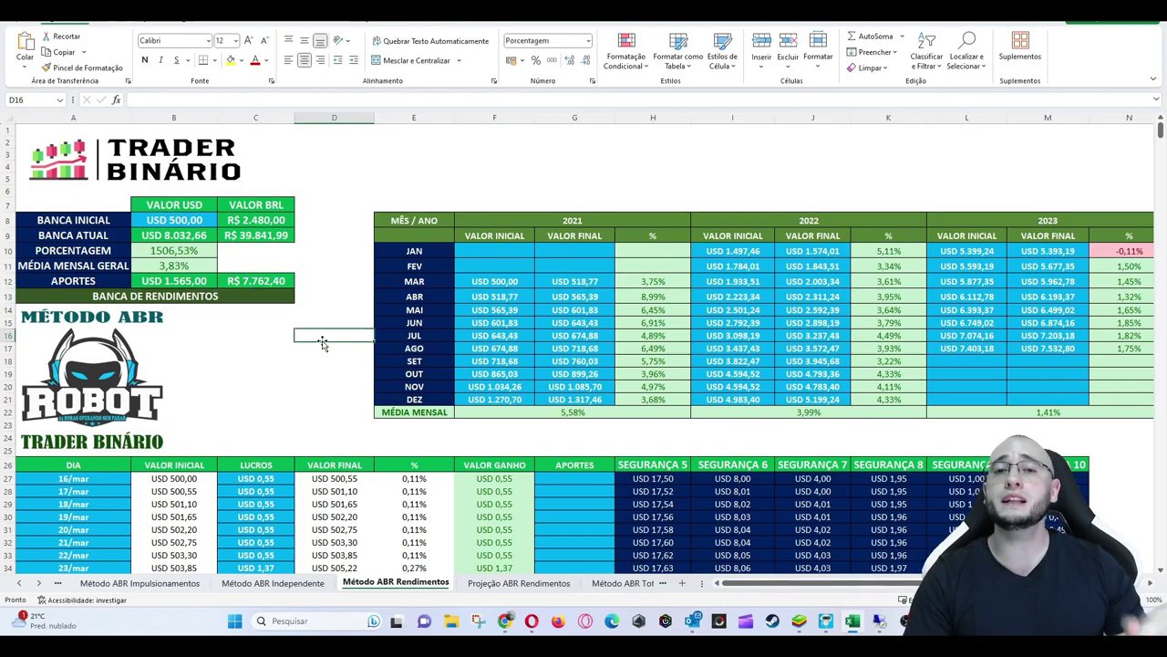
pyautogui.click(194, 251)
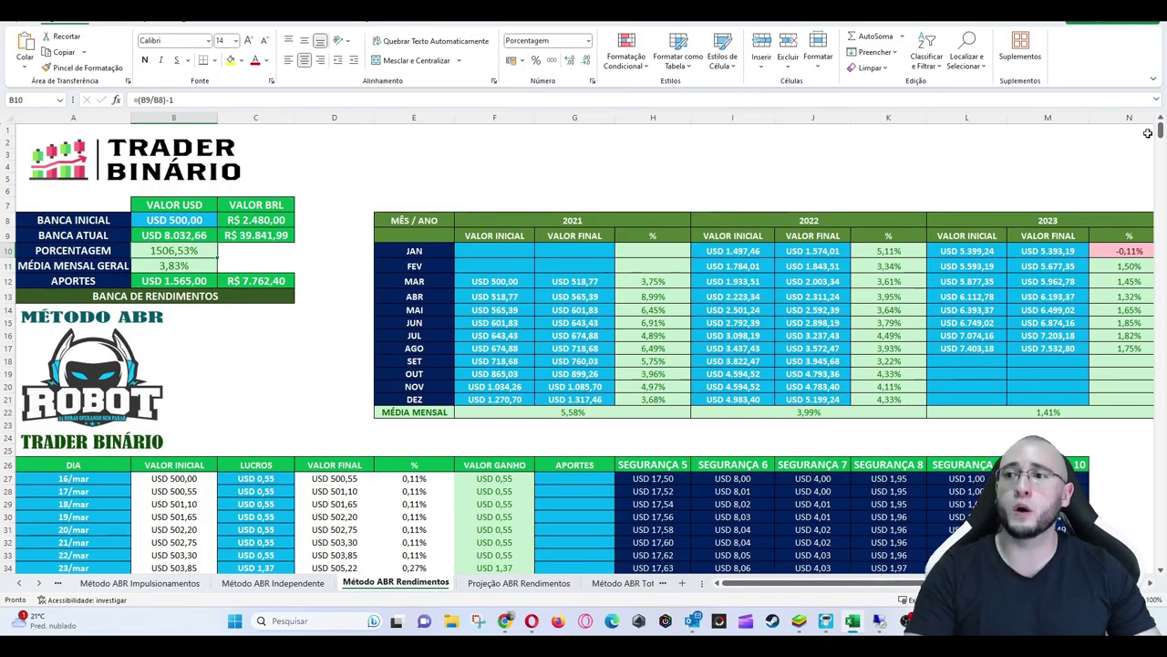
# Examine the VALOR GANHO amounts from 20/set to 25/set in the Método ABR Rendimentos sheet.
pyautogui.moveTo(1160, 133); pyautogui.dragTo(1158, 556)
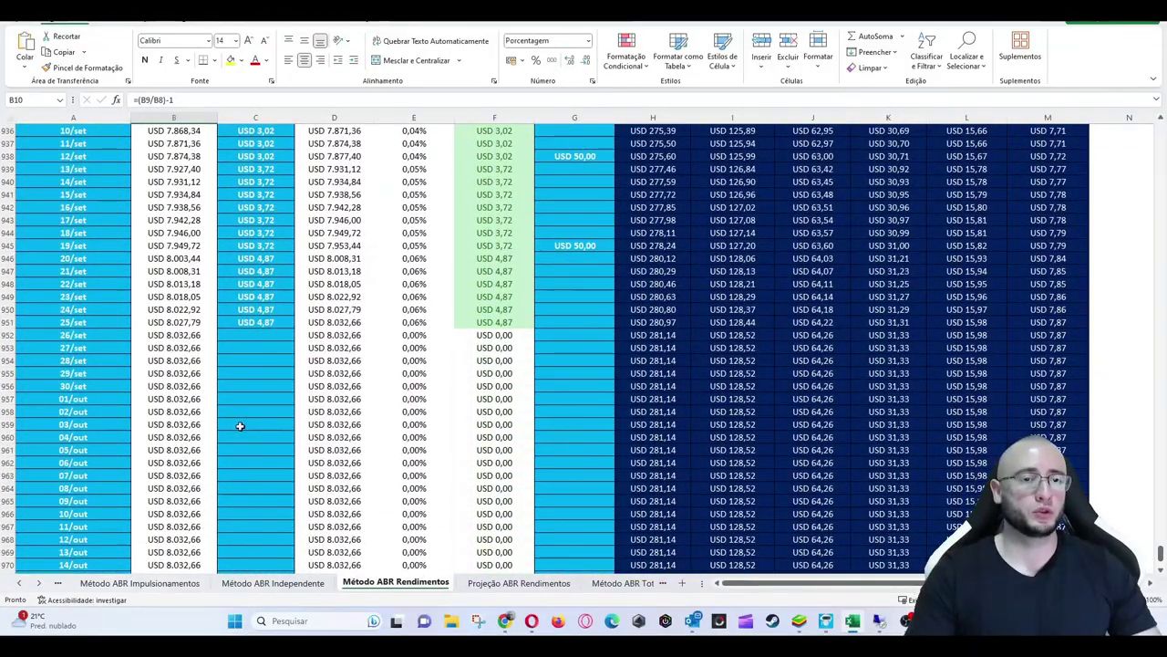
pyautogui.scroll(1, 240, 426)
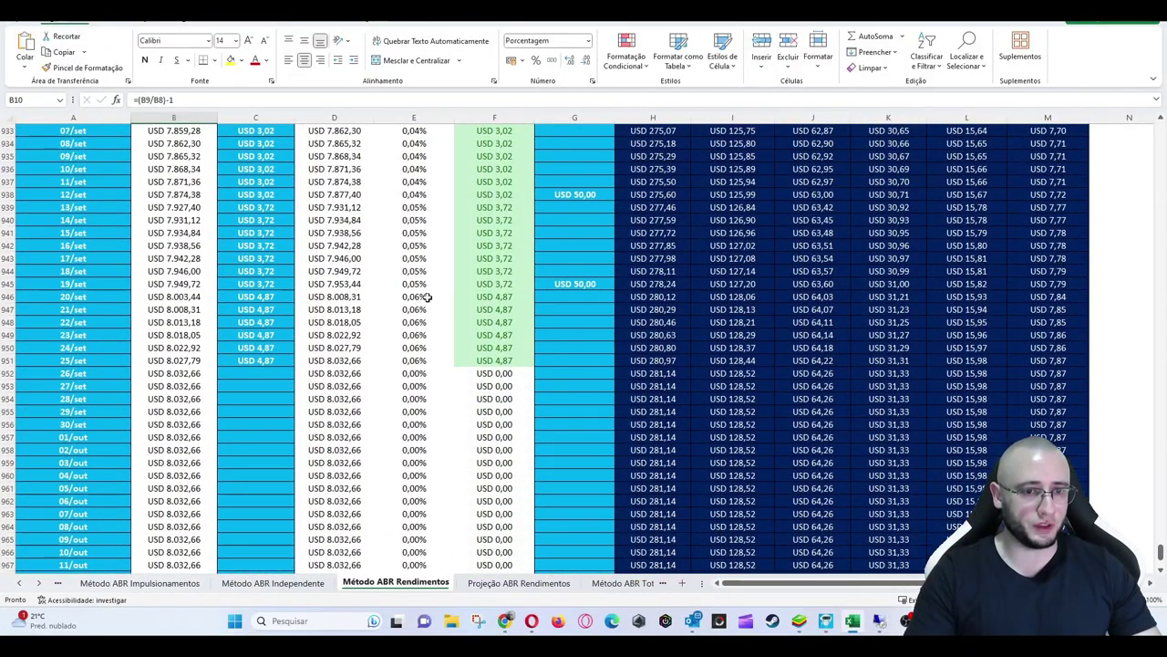
pyautogui.moveTo(493, 298); pyautogui.dragTo(508, 357)
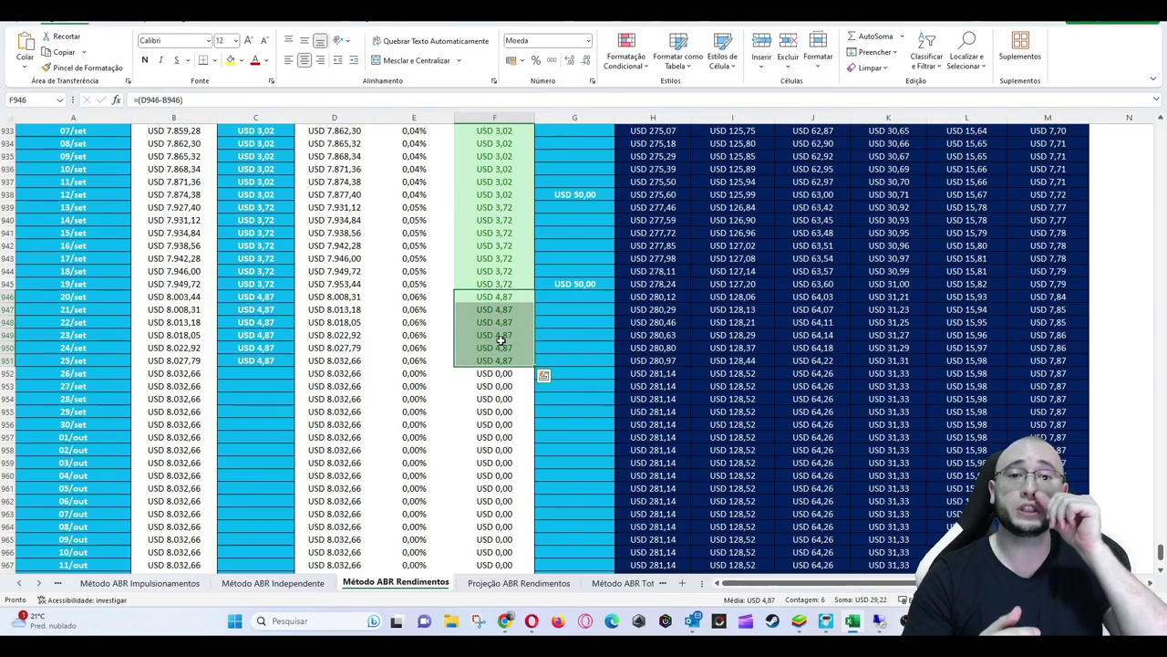
# Record a 50 USD contribution in the APORTES column for 25/set in the Método ABR Rendimentos sheet.
pyautogui.click(579, 362)
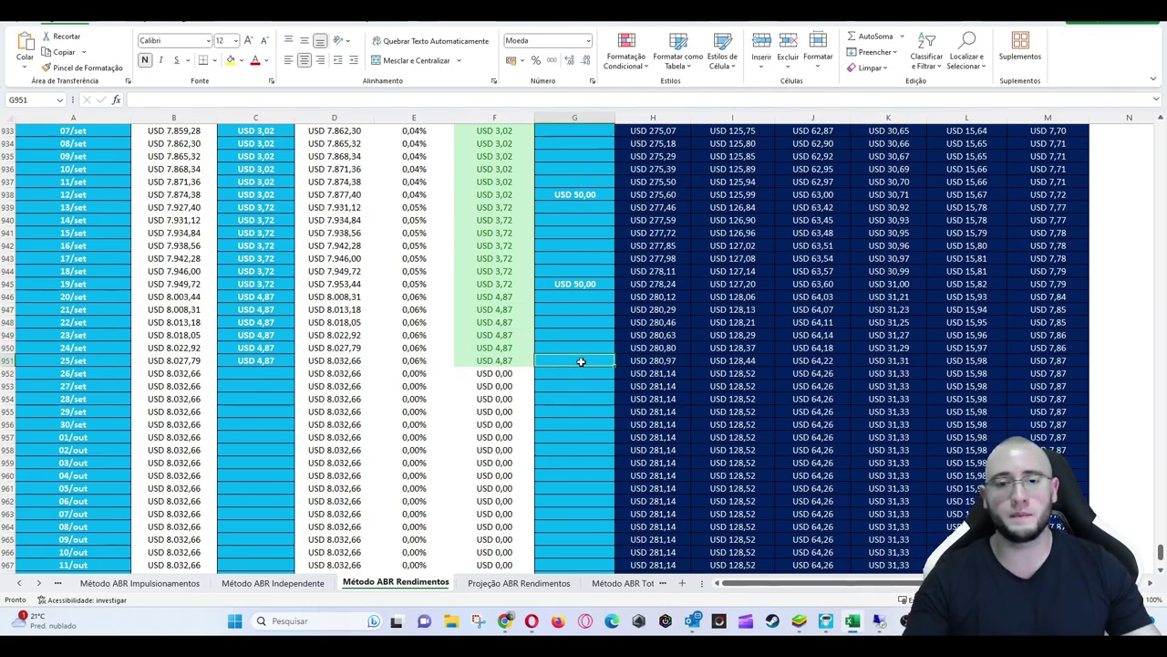
pyautogui.write('50')
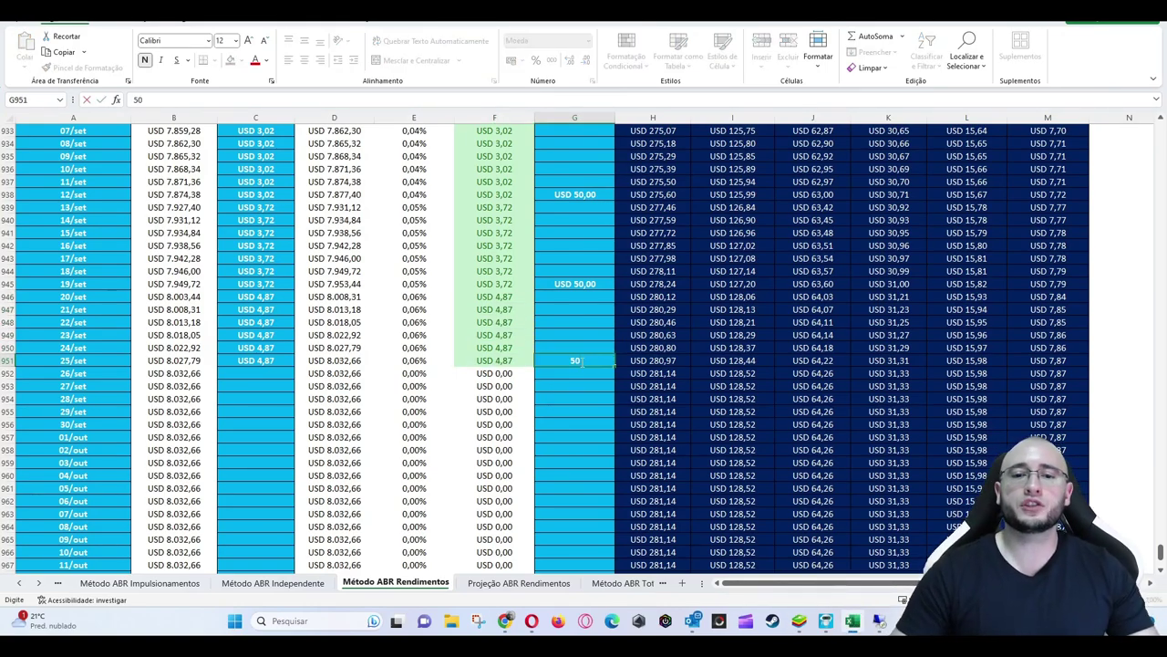
pyautogui.press('Tab')
pyautogui.press('Return')
pyautogui.press('Left')
pyautogui.press('Left')
pyautogui.press('Left')
pyautogui.press('Left')
pyautogui.press('Left')
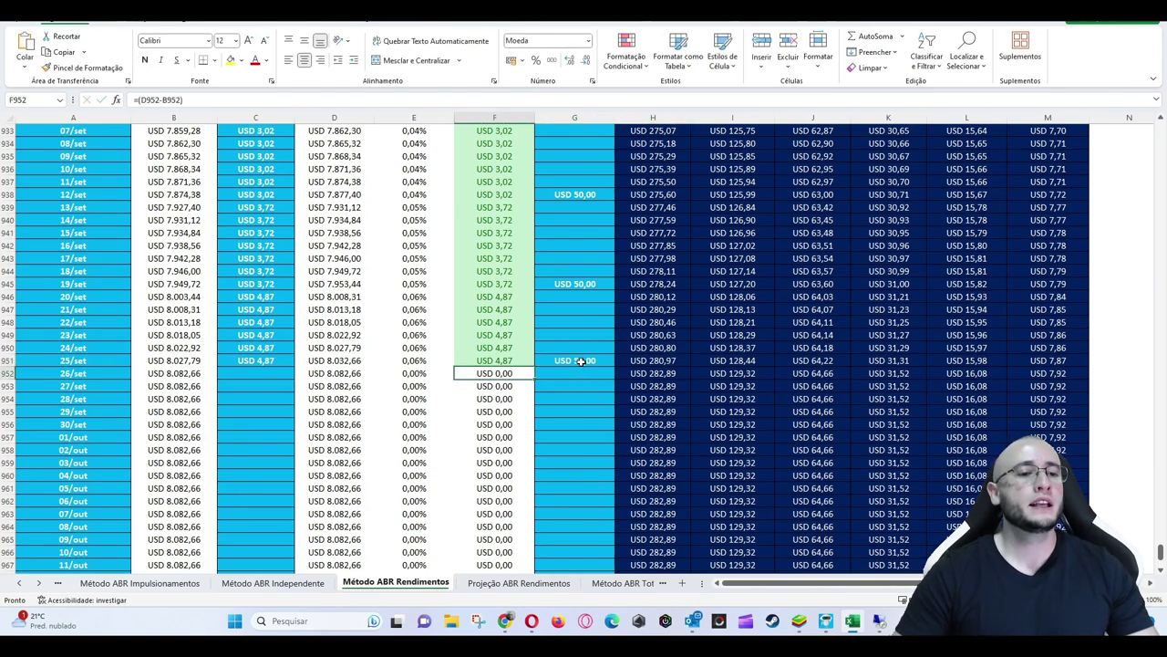
# Return to the top of the Método ABR Rendimentos sheet and review the BANCA INICIAL, BANCA ATUAL and PORCENTAGEM values.
pyautogui.press('Right')
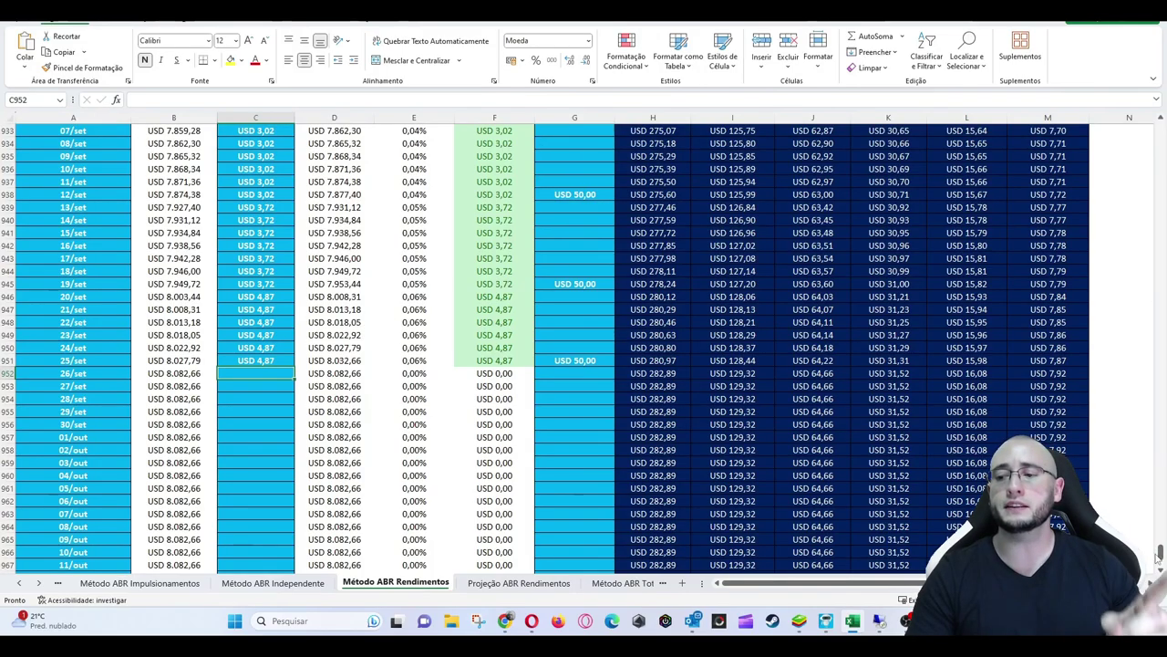
pyautogui.moveTo(1160, 553); pyautogui.dragTo(1160, 127)
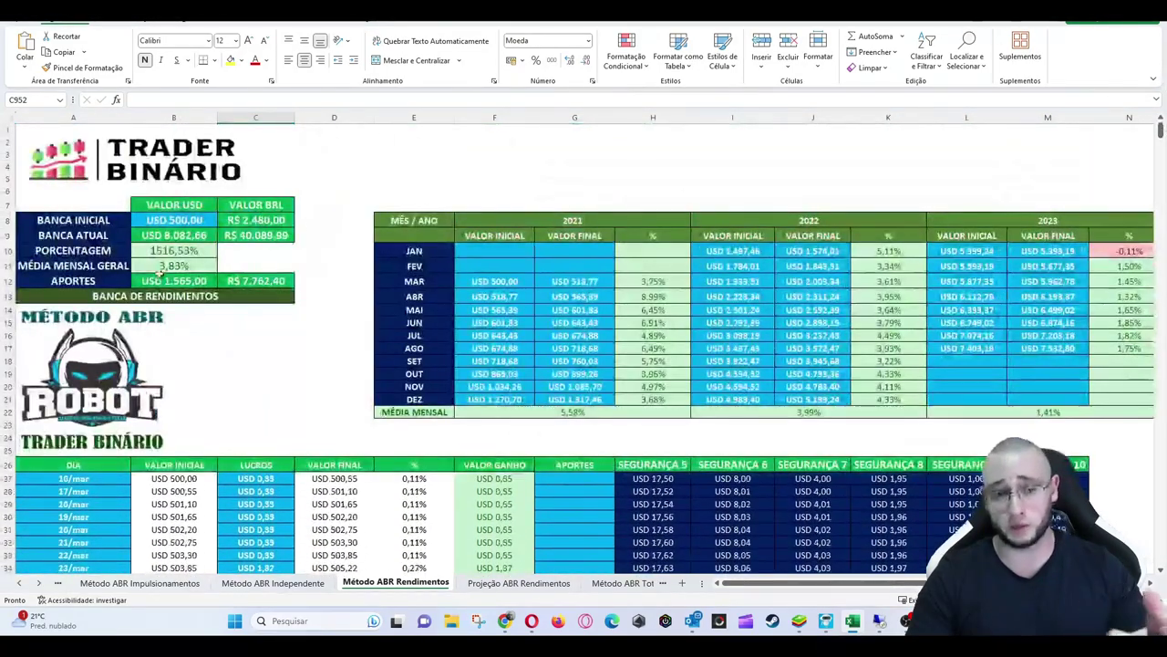
pyautogui.click(173, 222)
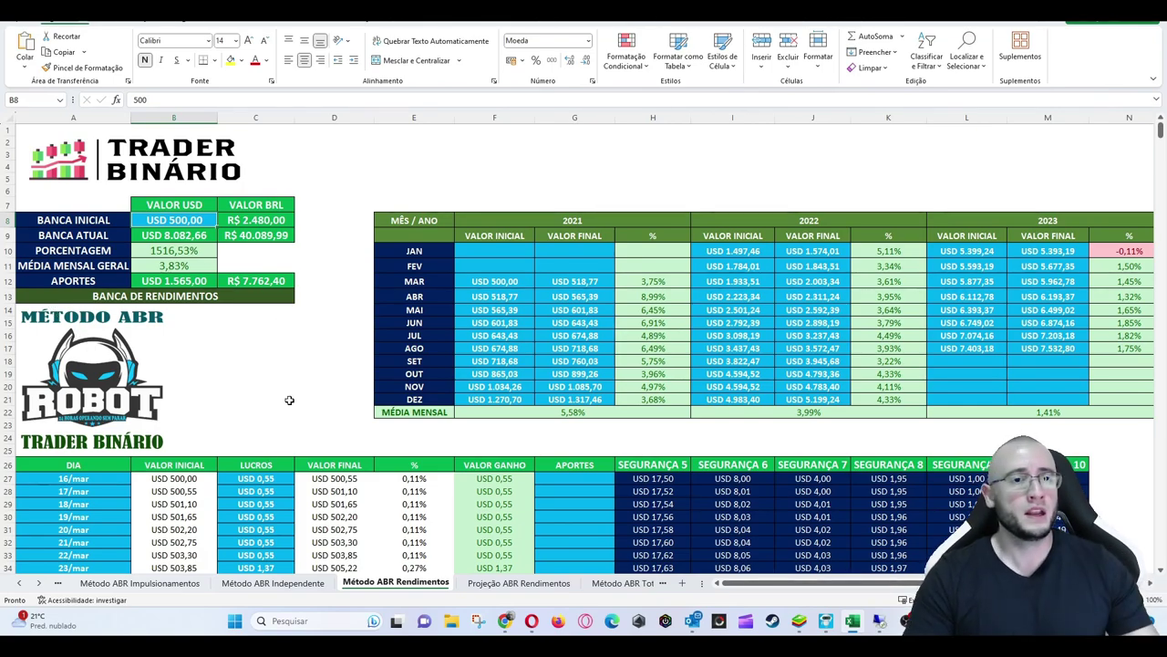
# Record a 50 USD contribution in the APORTES column for 25/set in the Projeção ABR Rendimentos sheet.
pyautogui.click(510, 583)
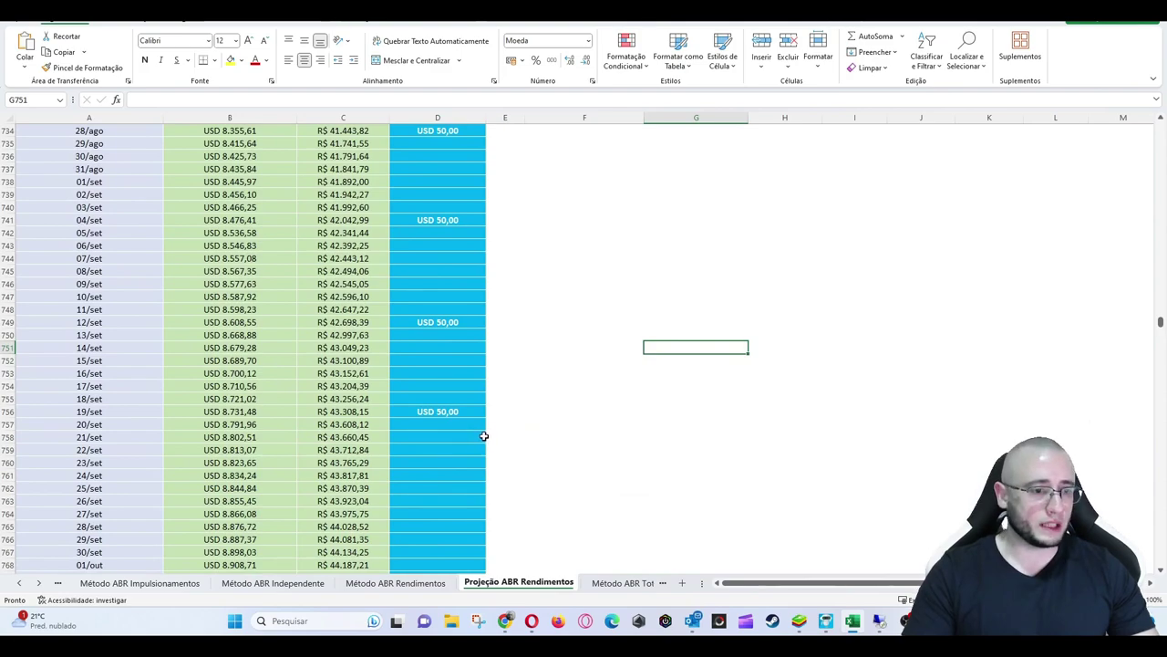
pyautogui.click(425, 486)
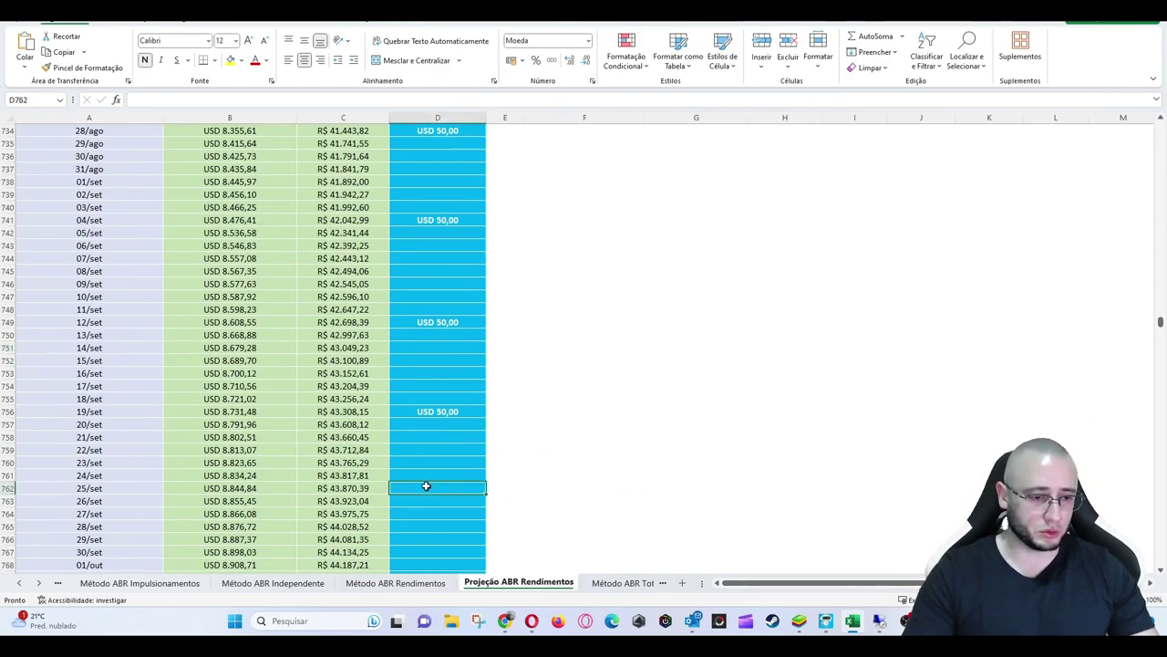
pyautogui.write('50')
pyautogui.click(782, 322)
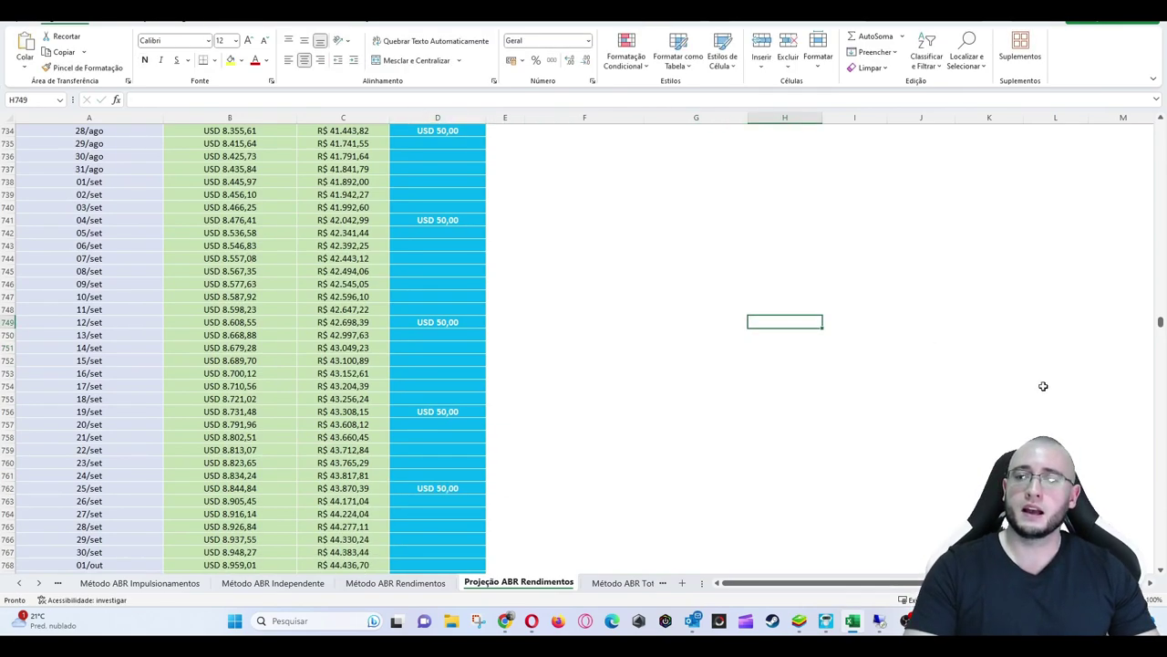
# Review the projection summary's BRL initial and current values, net profit, and the shares from APORTES and RENDIMENTOS ABR.
pyautogui.moveTo(1160, 321); pyautogui.dragTo(1159, 119)
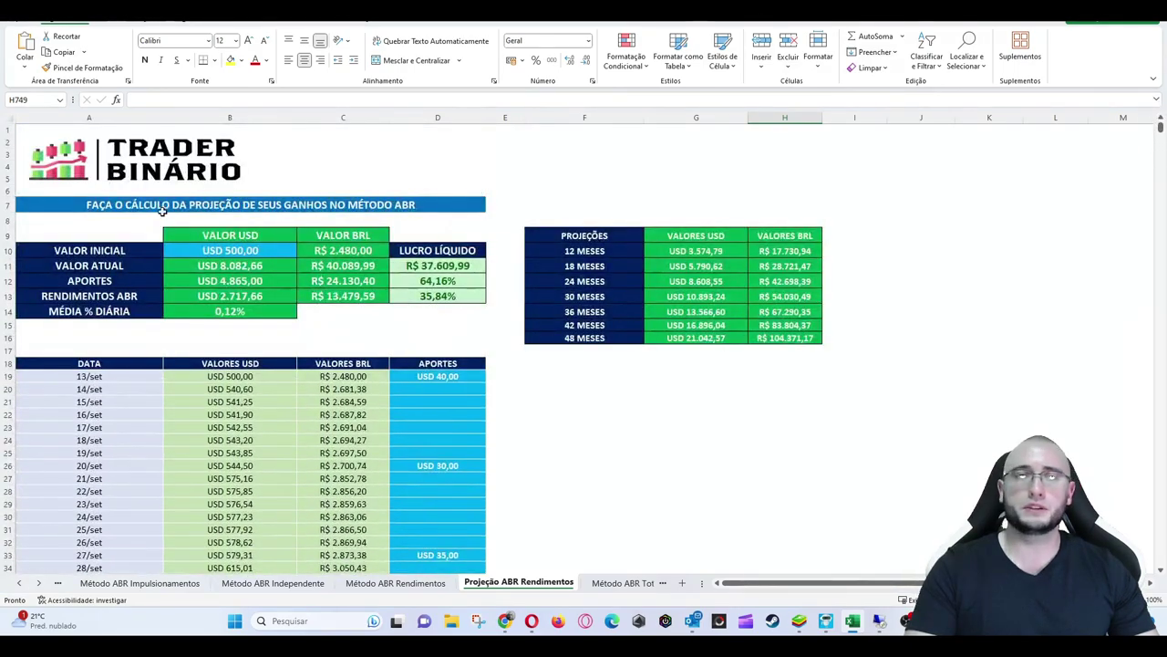
pyautogui.click(357, 248)
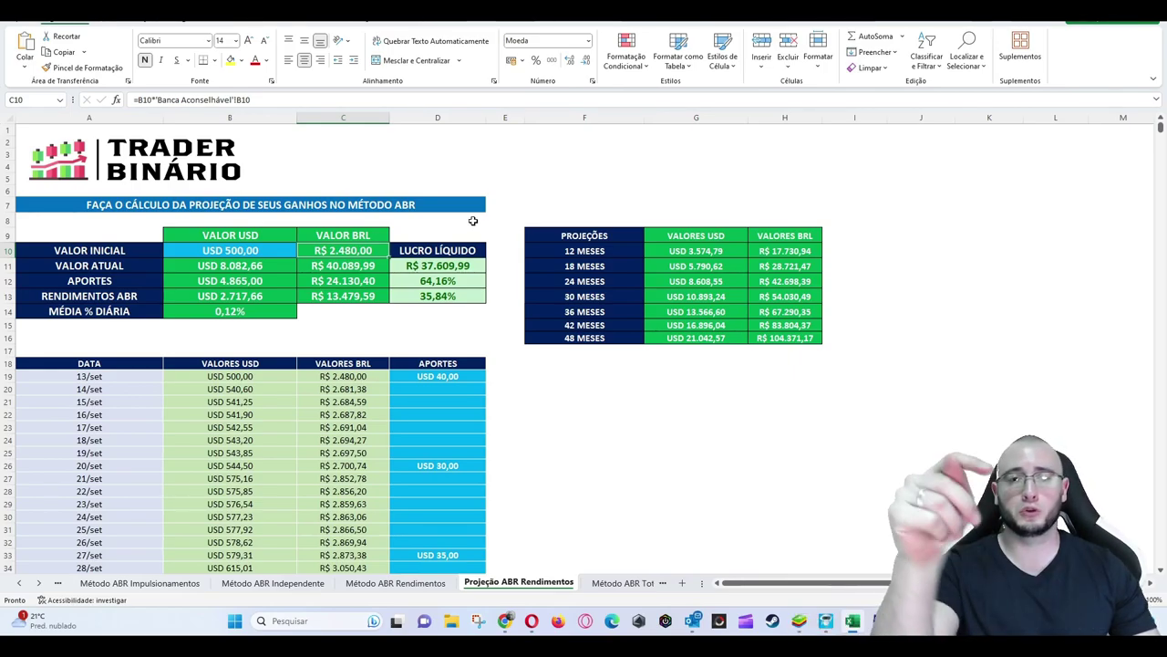
pyautogui.click(352, 268)
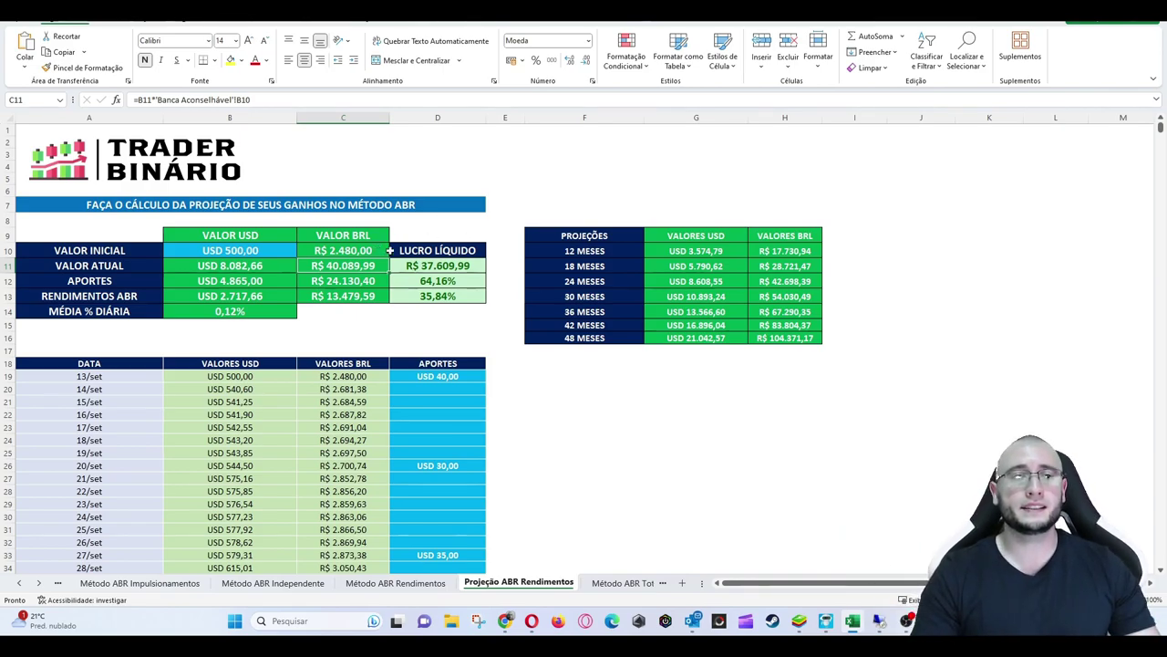
pyautogui.click(464, 265)
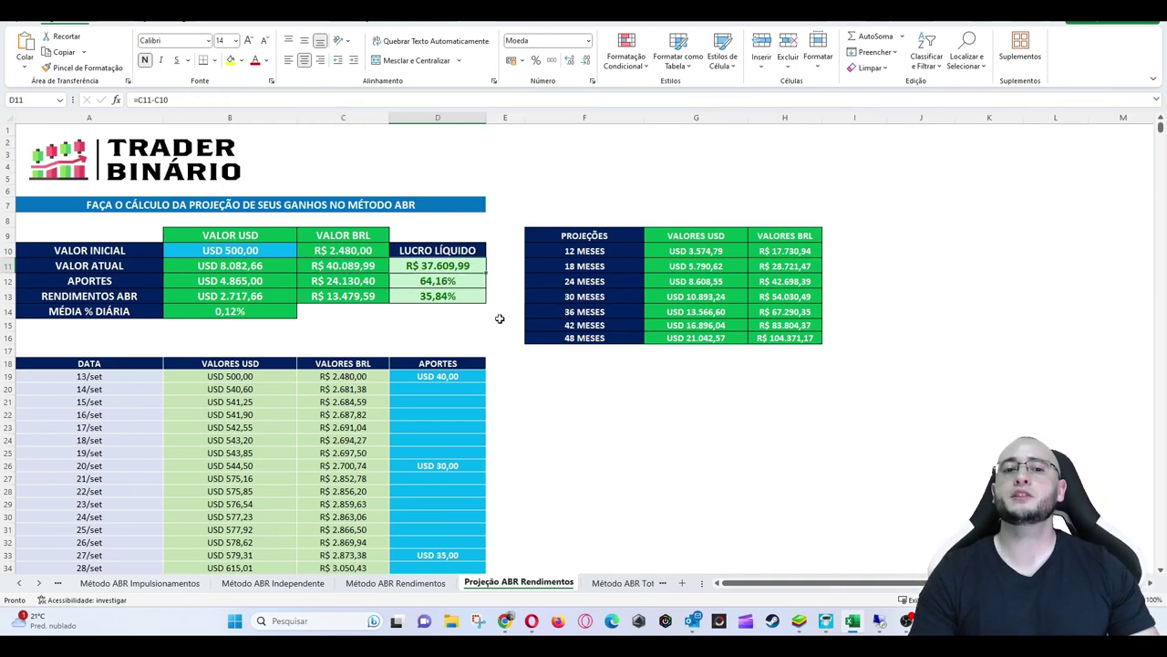
pyautogui.click(447, 281)
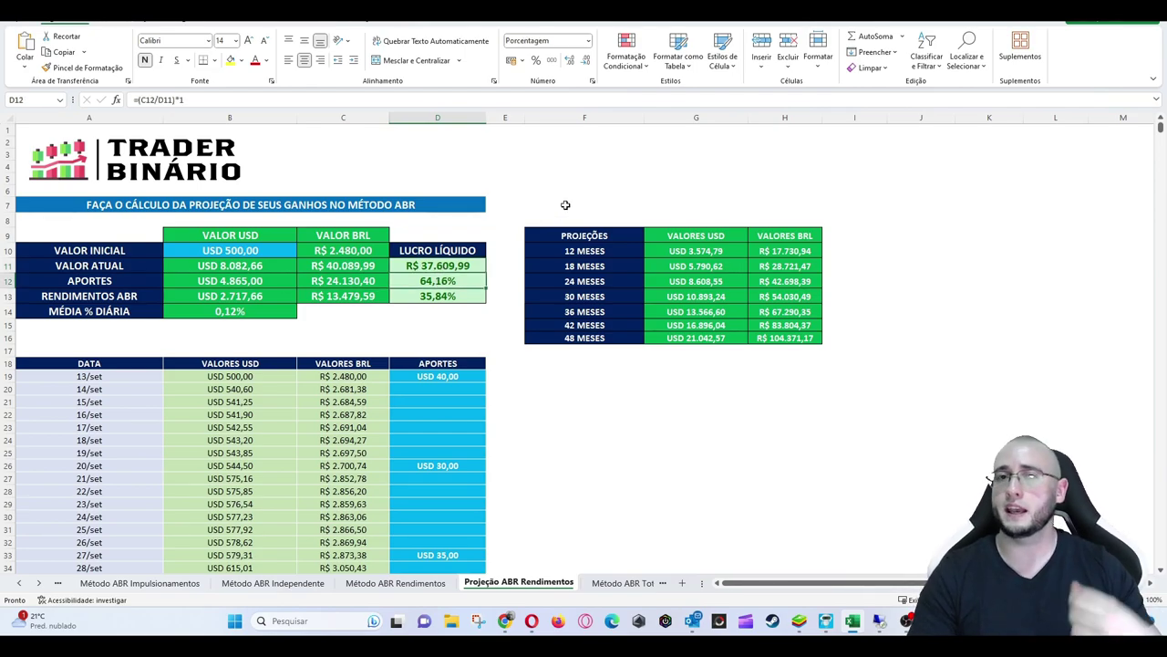
pyautogui.press('Down')
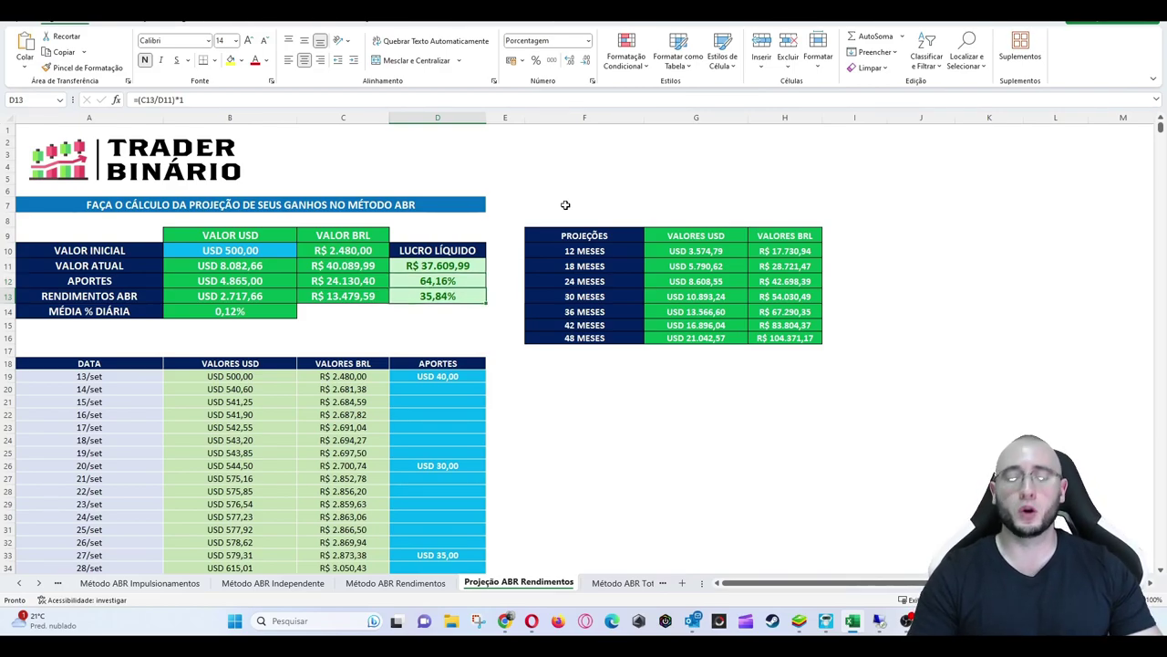
pyautogui.press('Left')
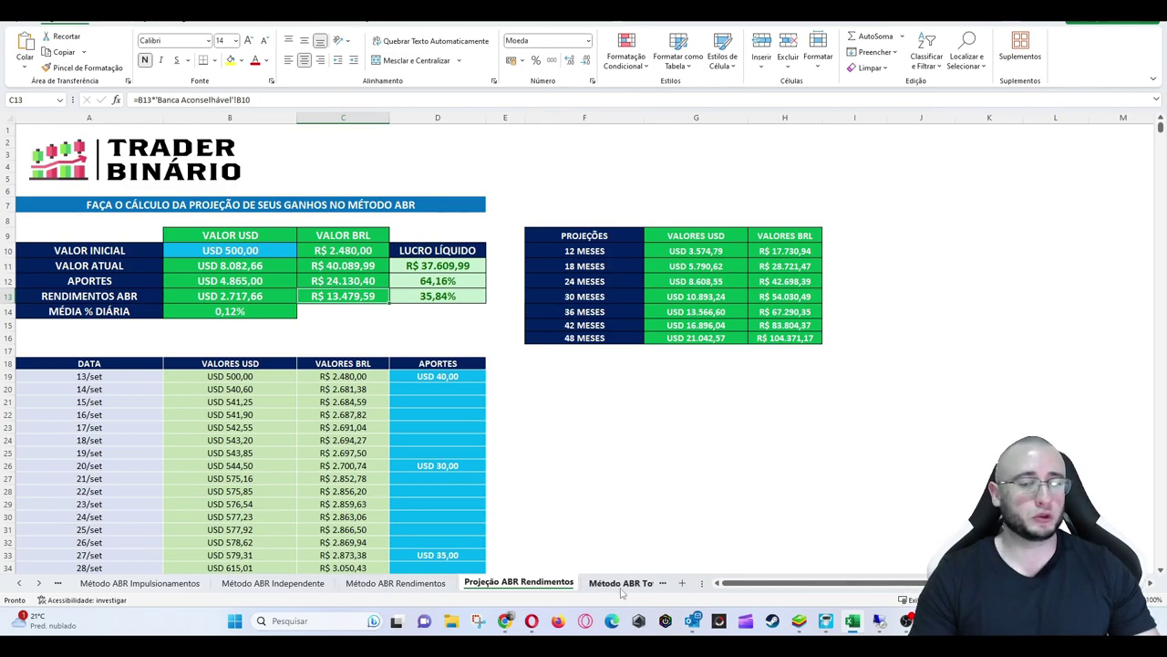
# Look up the 25/set profit in Método ABR Rendimentos and start a Calculator sum with 4,87.
pyautogui.press('XF86Calculator')
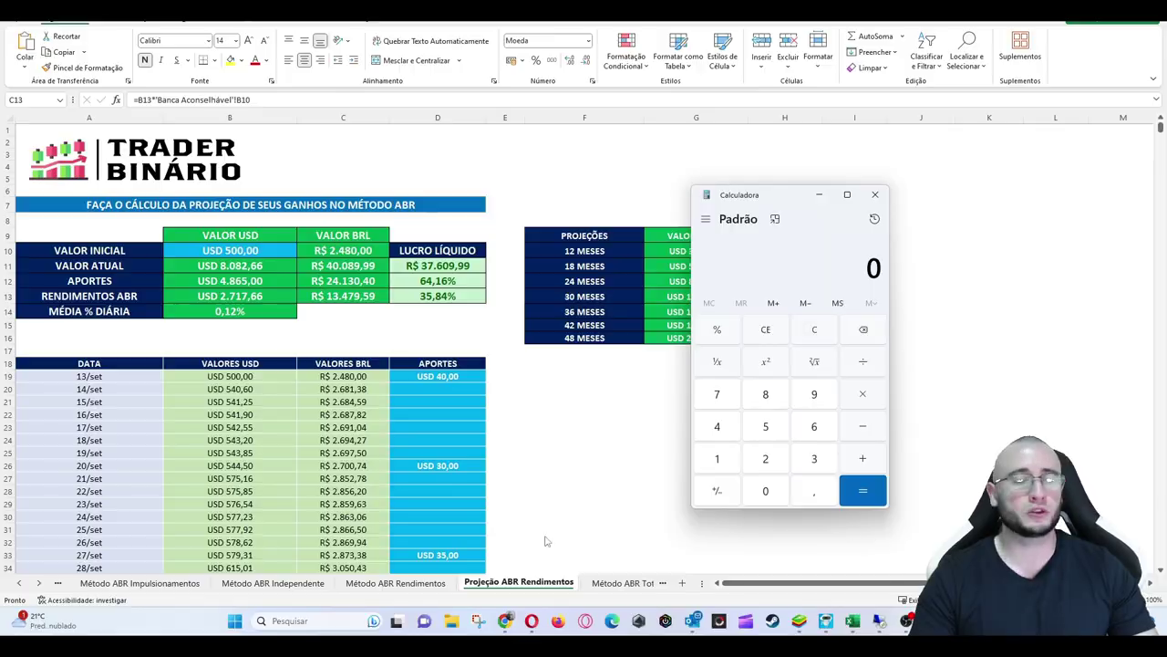
pyautogui.click(395, 583)
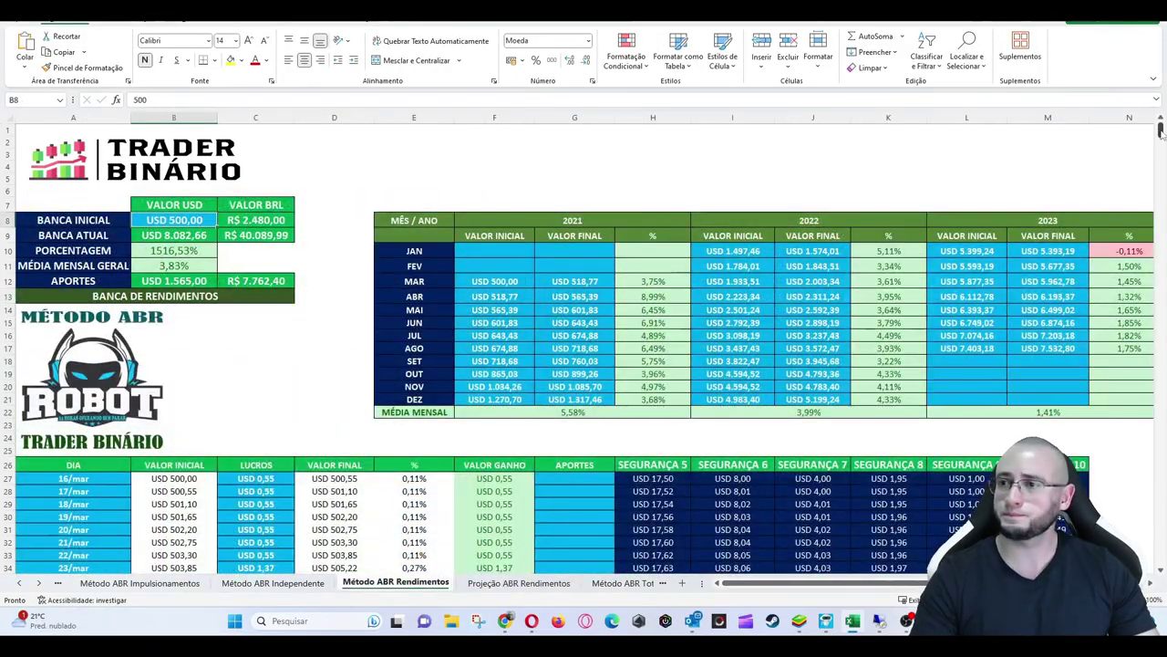
pyautogui.moveTo(1162, 135); pyautogui.dragTo(1121, 558)
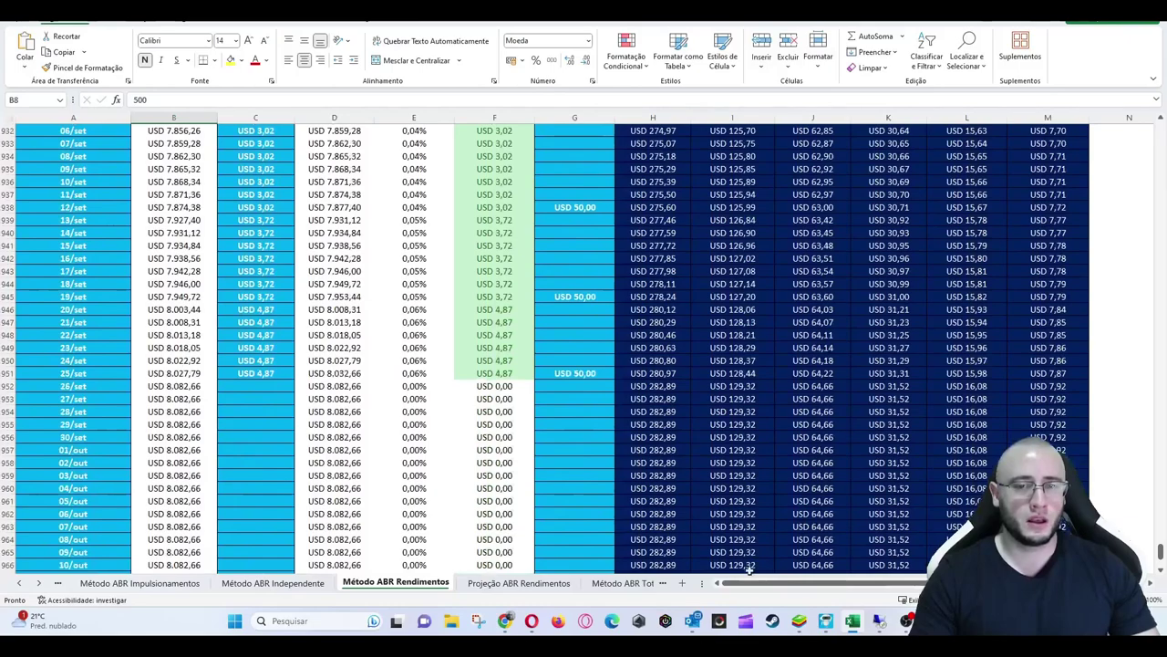
pyautogui.press('XF86Calculator')
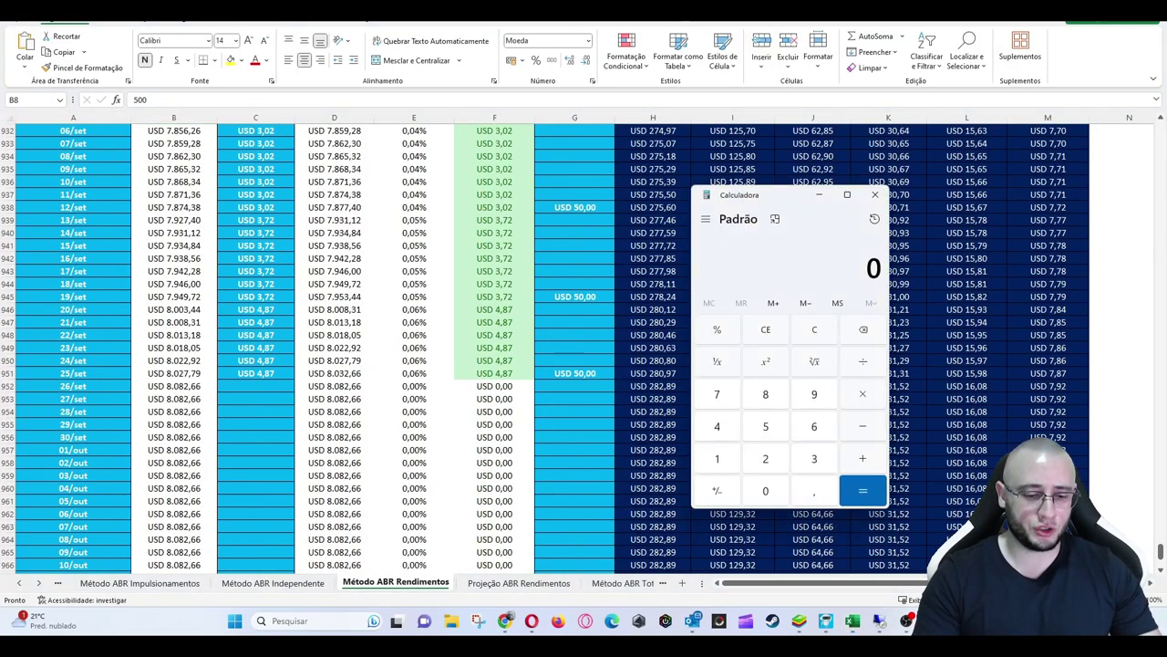
pyautogui.write('4,87')
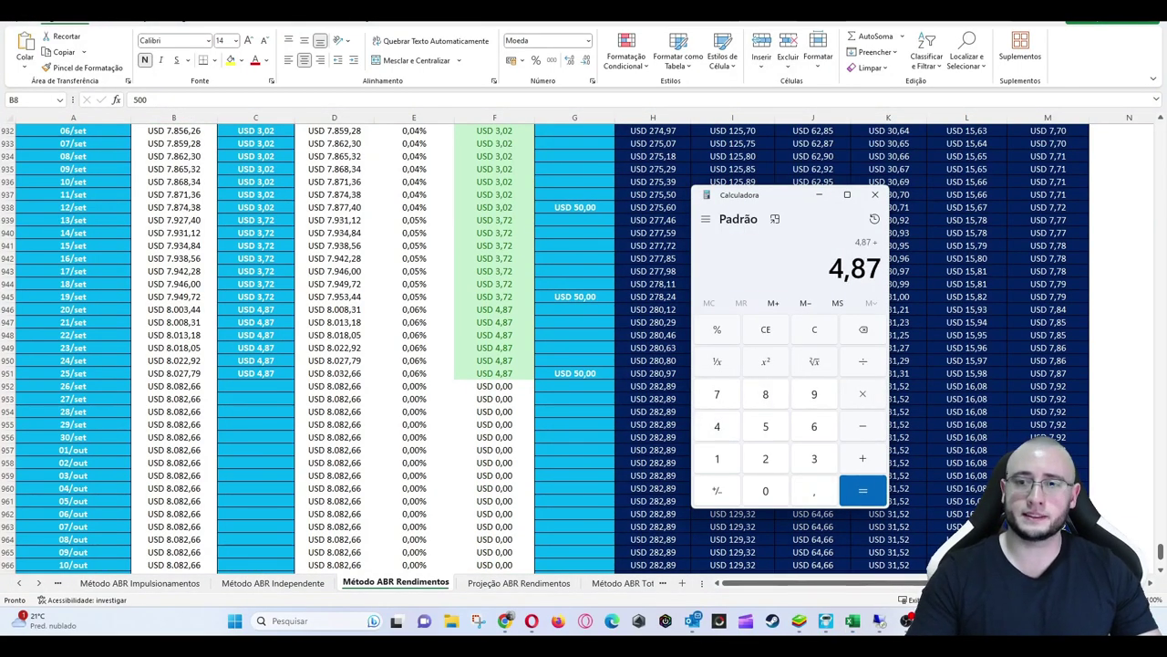
pyautogui.hotkey('alt', 'F4')
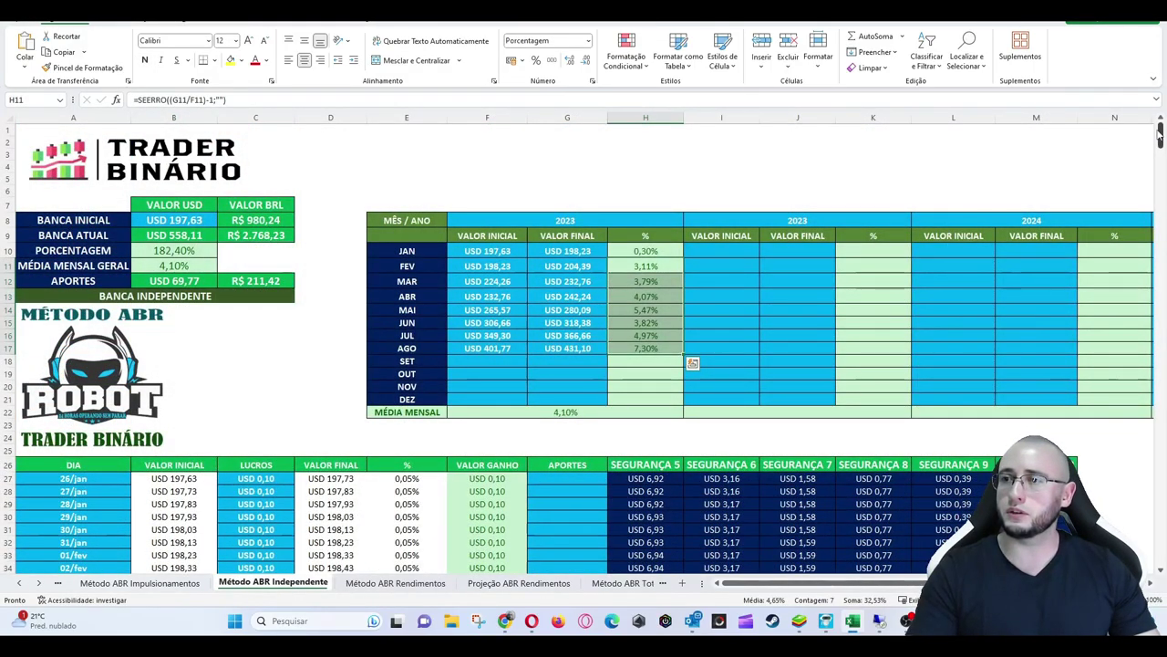
# Find the 25/set profit in Método ABR Independente and add 1,94 to the Calculator sum.
pyautogui.moveTo(1160, 131); pyautogui.dragTo(1131, 338)
pyautogui.press('XF86Calculator')
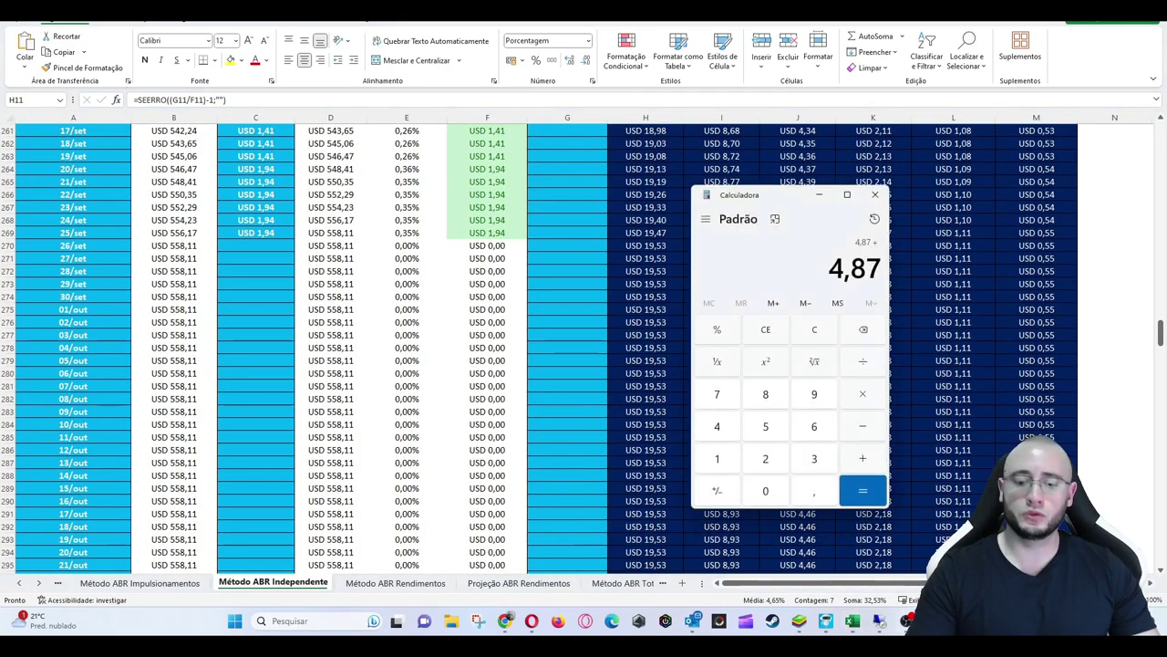
pyautogui.write('1,94')
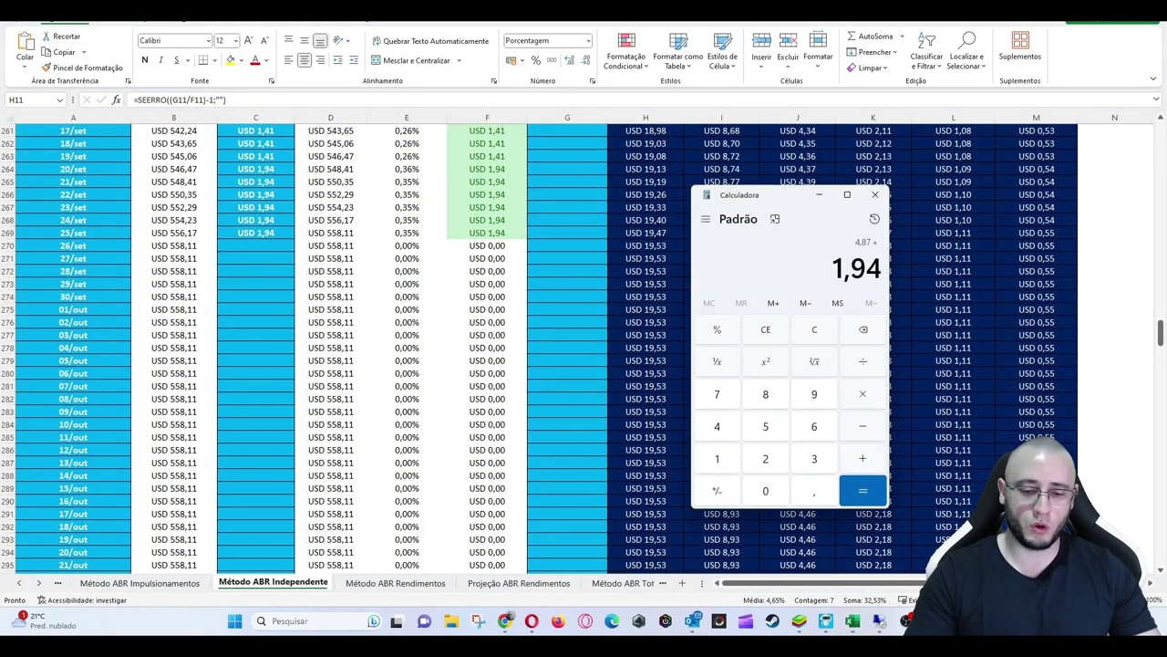
pyautogui.write('+')
# Find the 25/set profit in Método ABR Impulsionamentos, add 1,6 to the Calculator sum and compute the total.
pyautogui.click(136, 595)
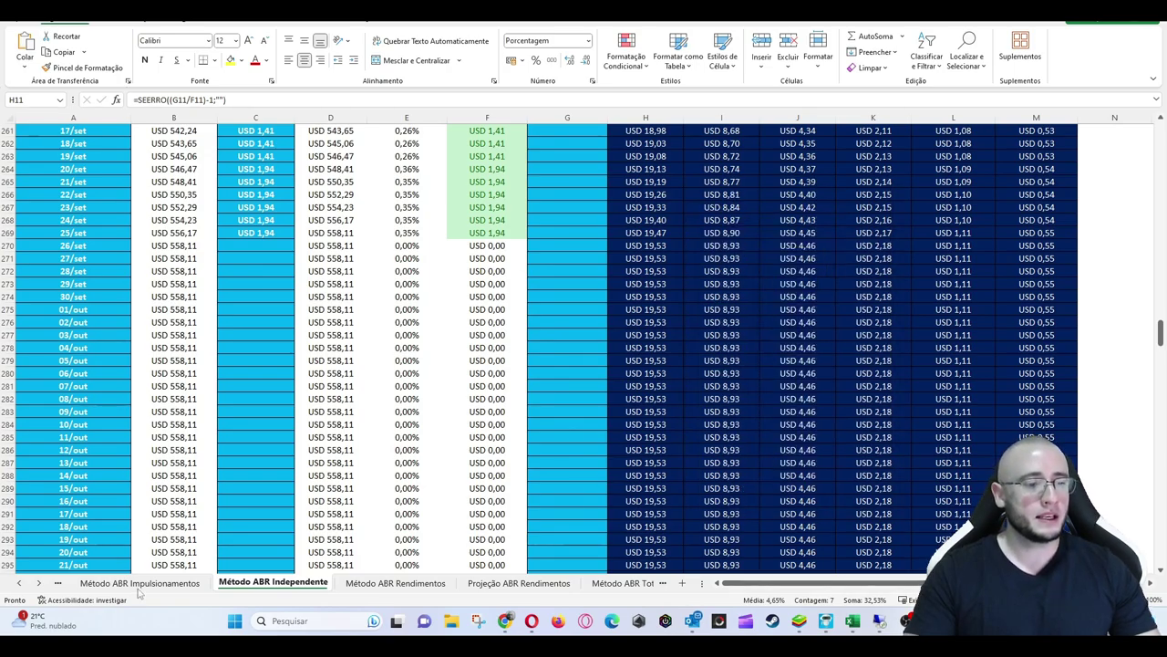
pyautogui.click(146, 582)
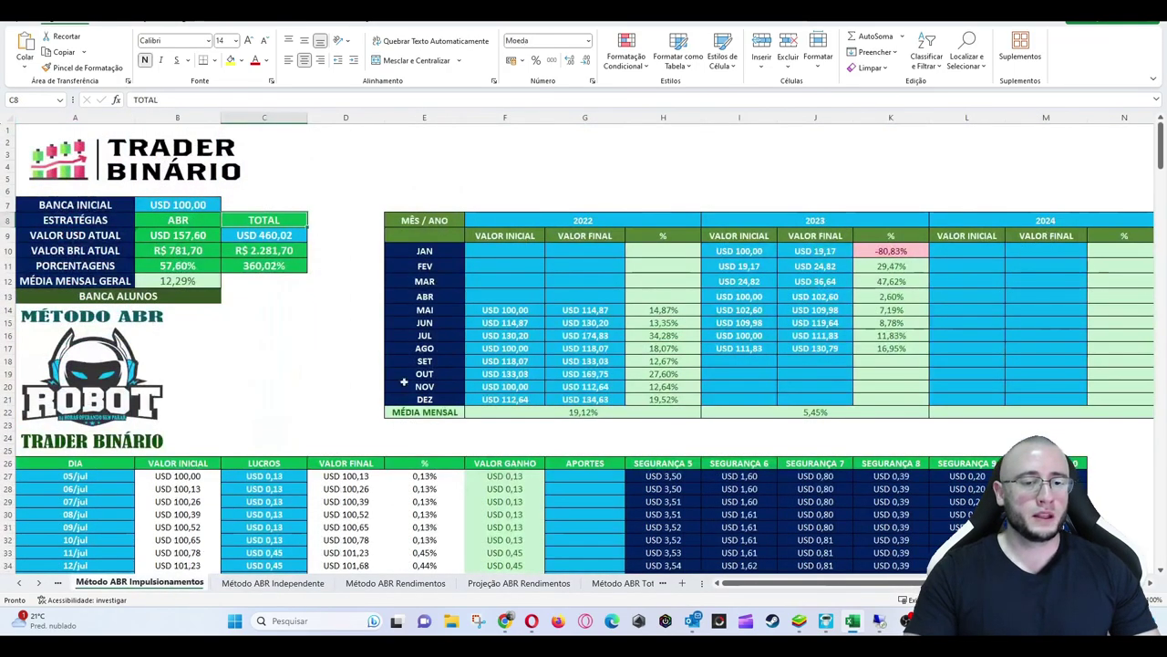
pyautogui.moveTo(1161, 137); pyautogui.dragTo(1135, 288)
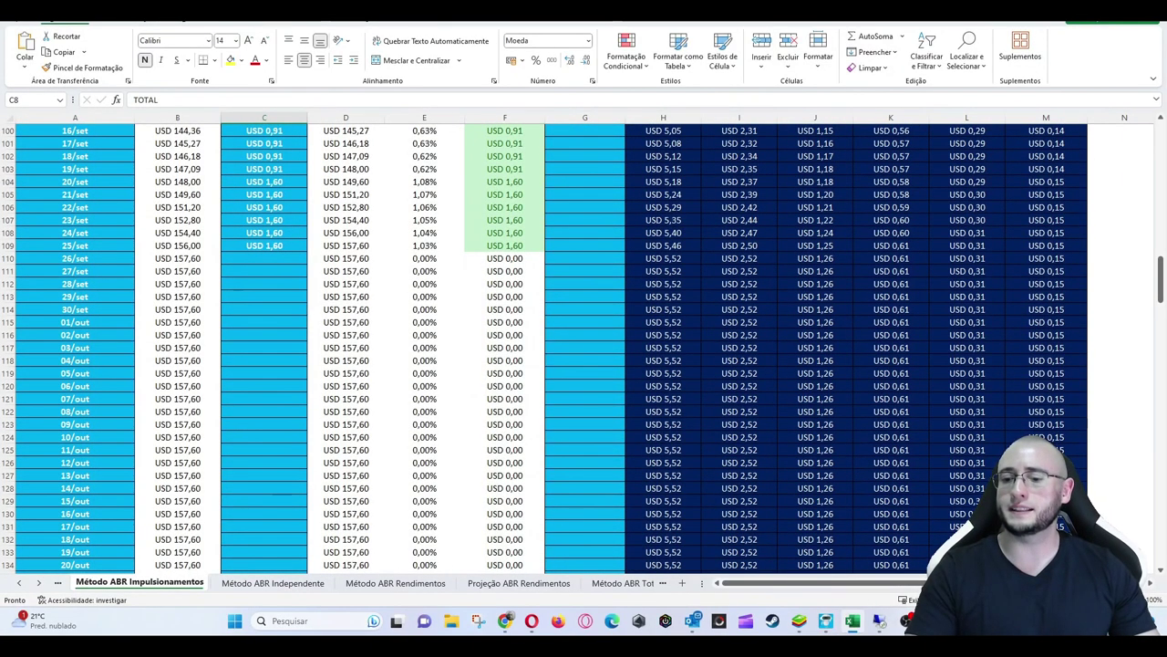
pyautogui.click(878, 620)
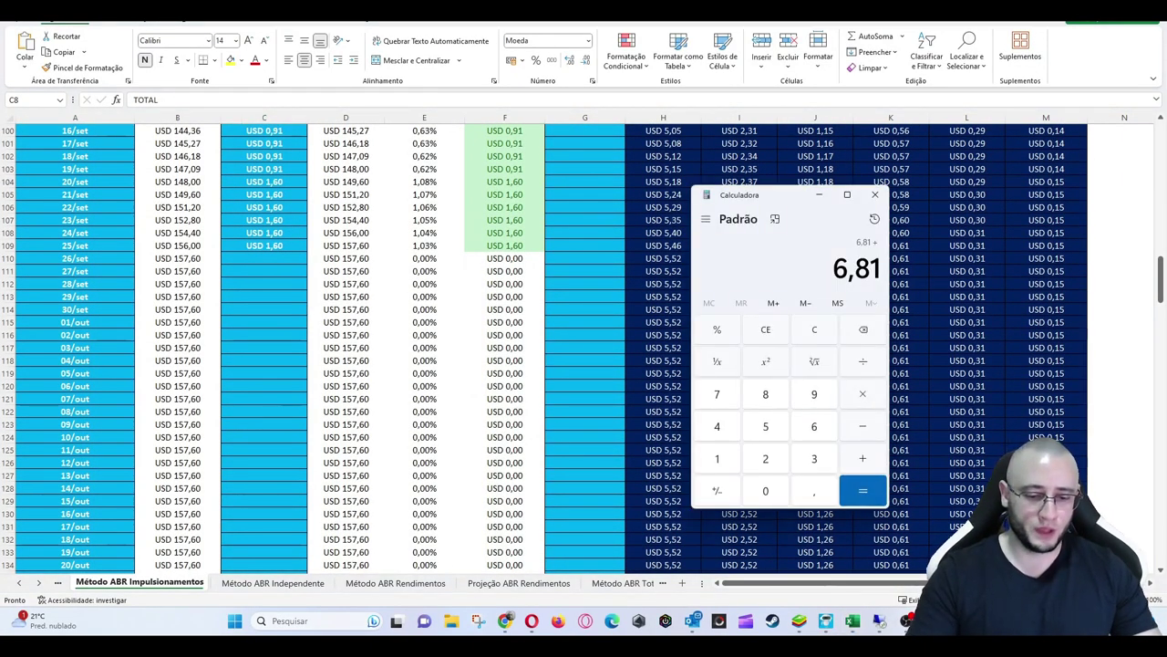
pyautogui.write('1,6')
pyautogui.press('Return')
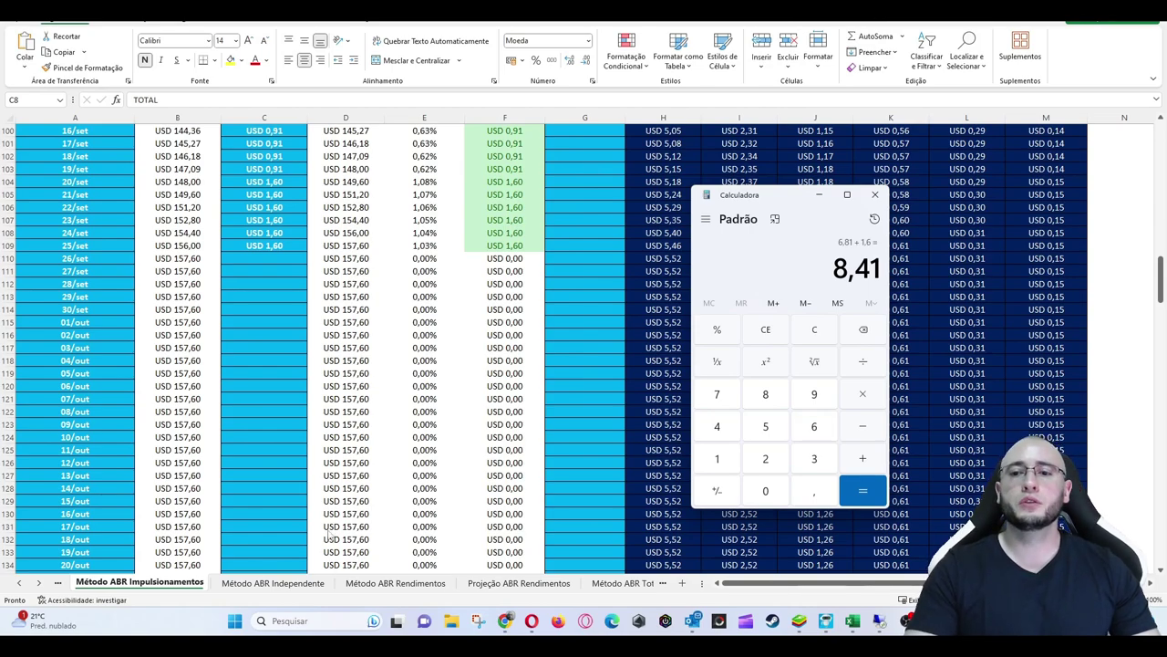
# Browse the workbook's sheets and open Método ABR Total.
pyautogui.click(38, 582)
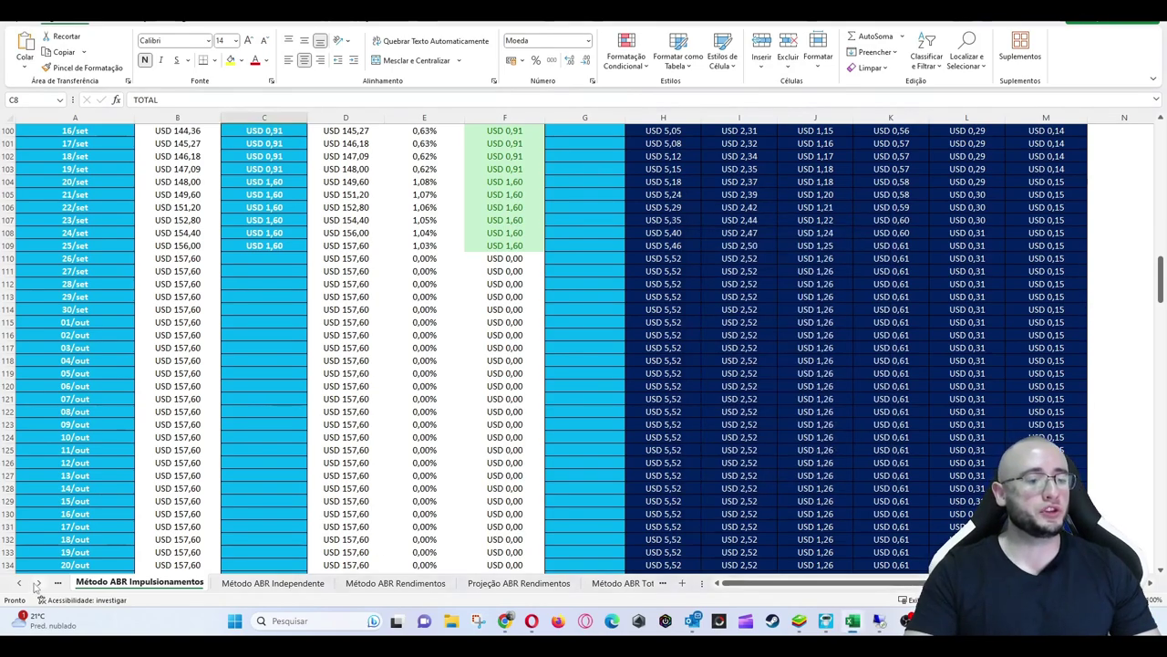
pyautogui.click(38, 583)
pyautogui.click(38, 582)
pyautogui.click(38, 582)
pyautogui.click(39, 583)
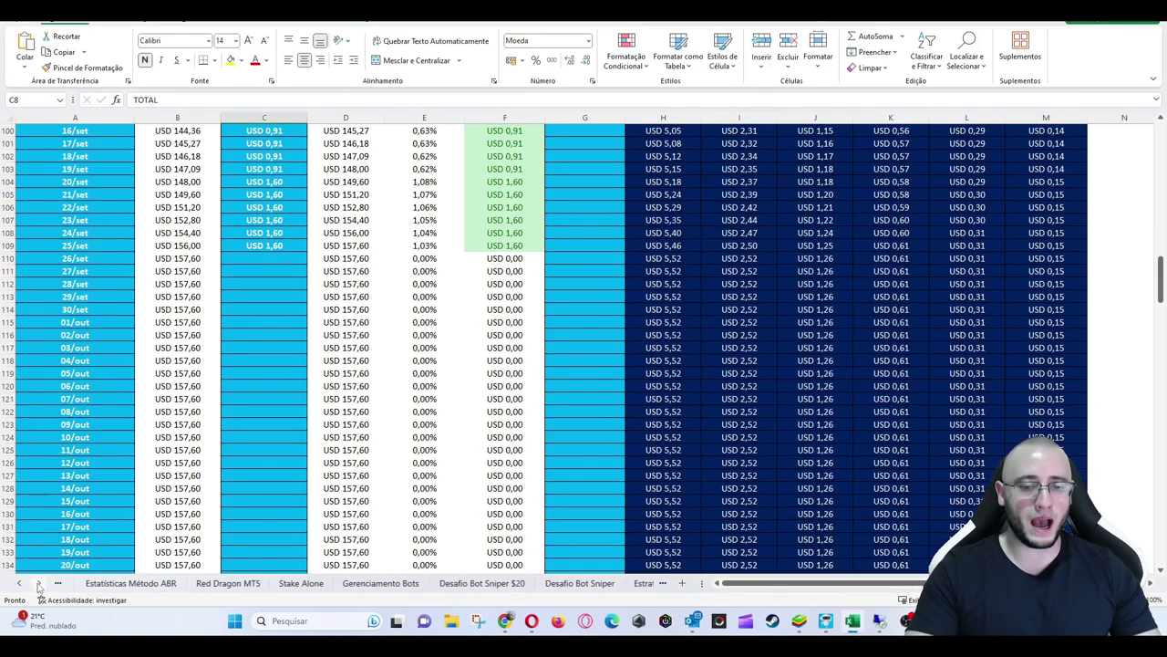
pyautogui.click(39, 582)
pyautogui.click(19, 584)
pyautogui.click(19, 584)
pyautogui.click(18, 583)
pyautogui.click(18, 584)
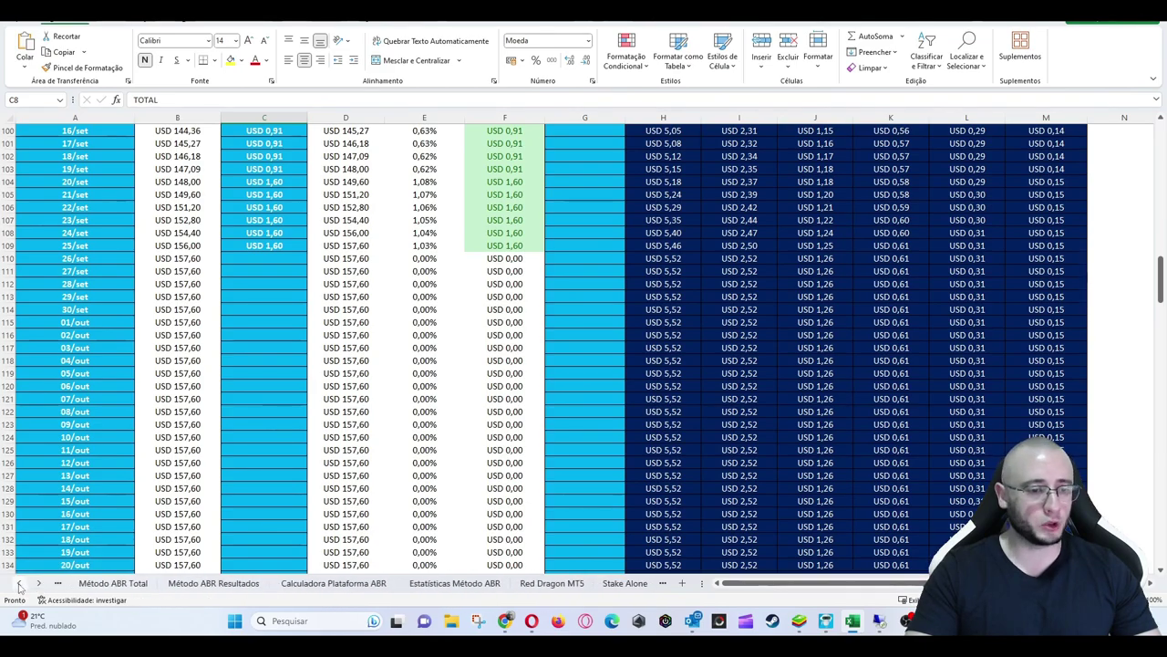
pyautogui.click(18, 584)
pyautogui.click(237, 582)
# Check the Calculator total and enter 8,41 as the LUCROS value for 20/set.
pyautogui.click(878, 620)
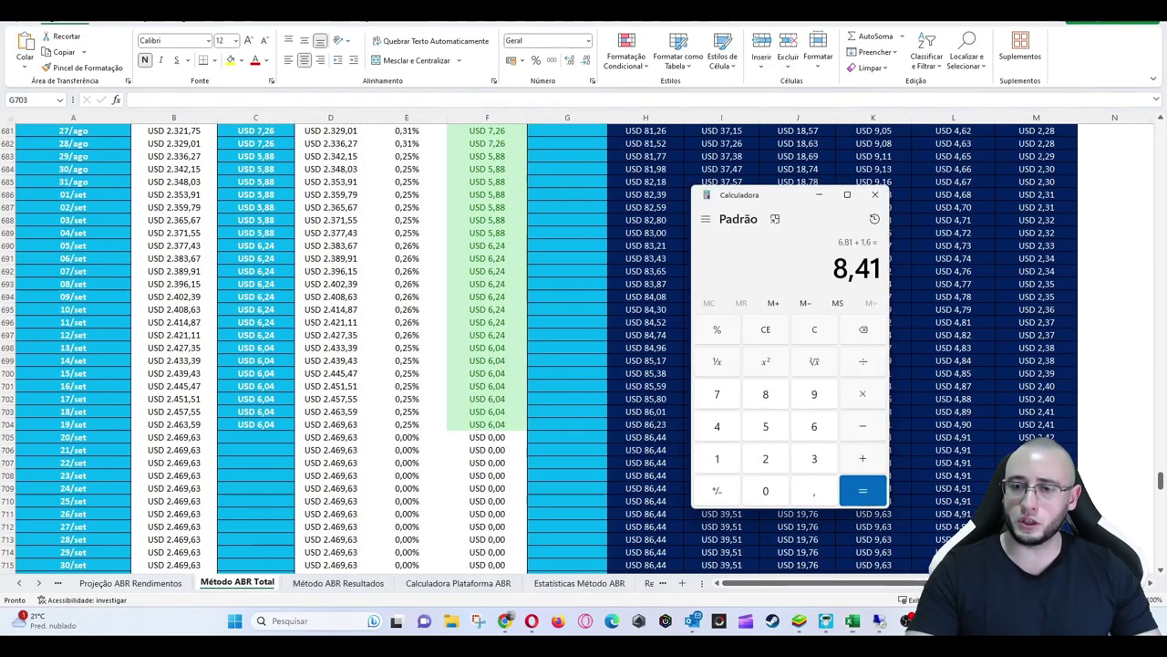
pyautogui.click(878, 621)
pyautogui.click(252, 442)
pyautogui.write('8,41')
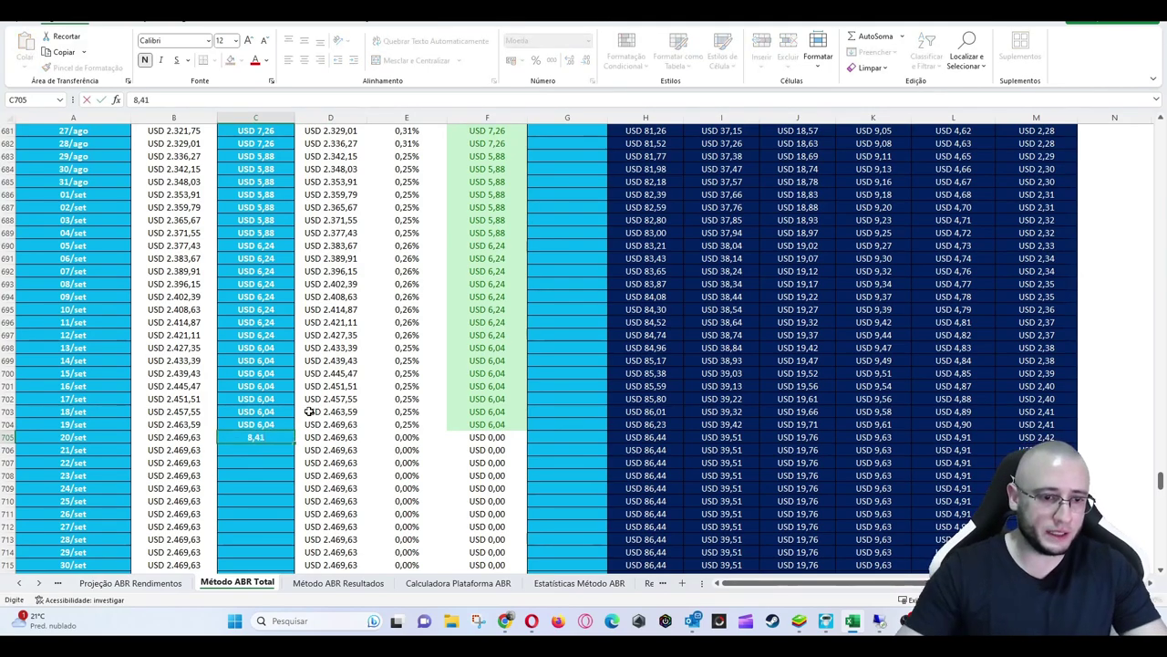
pyautogui.press('Return')
# Copy the 8,41 profit from 20/set into the LUCROS cells for 21/set through 25/set.
pyautogui.press('Up')
pyautogui.hotkey('ctrl', 'c')
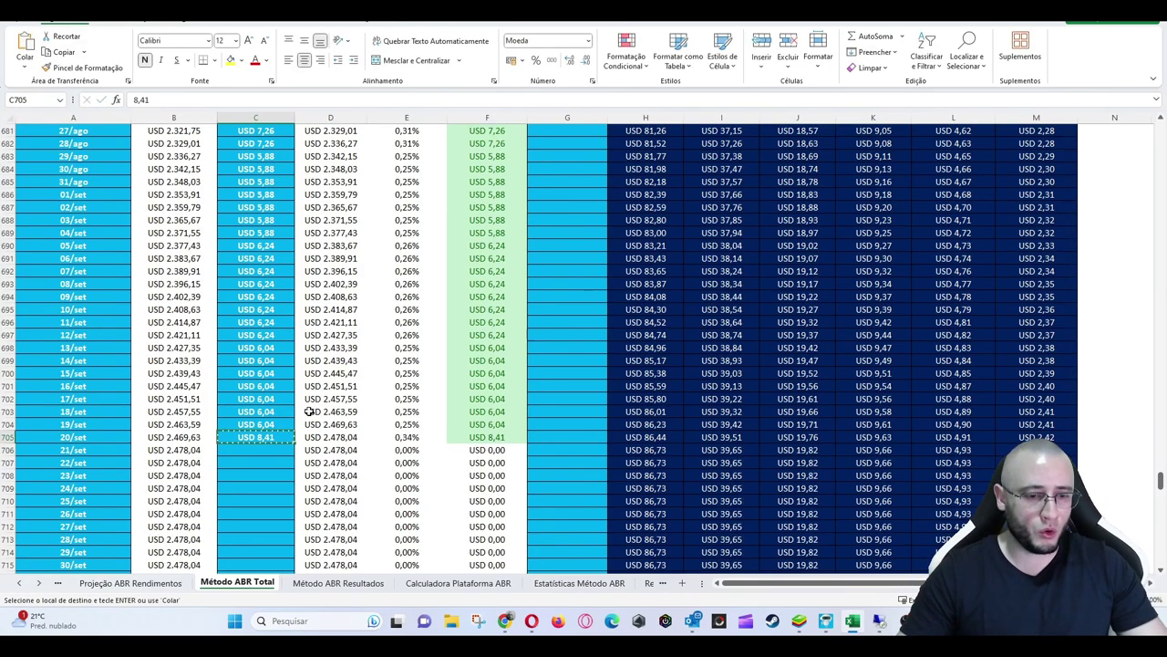
pyautogui.press('Down')
pyautogui.hotkey('ctrl', 'v')
pyautogui.press('Down')
pyautogui.hotkey('ctrl', 'v')
pyautogui.press('Down')
pyautogui.hotkey('ctrl', 'v')
pyautogui.press('Down')
pyautogui.hotkey('ctrl', 'v')
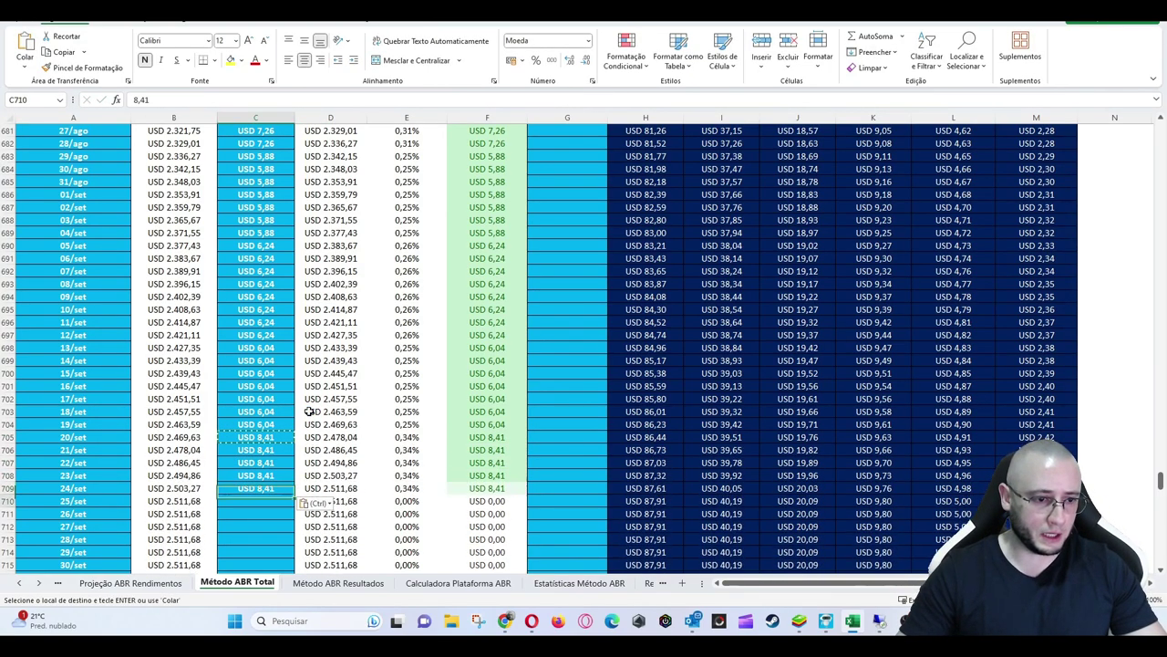
pyautogui.press('Down')
pyautogui.hotkey('ctrl', 'v')
pyautogui.press('Right')
pyautogui.press('Right')
pyautogui.press('Up')
pyautogui.press('Up')
pyautogui.press('Up')
pyautogui.press('Up')
pyautogui.press('Up')
pyautogui.press('Up')
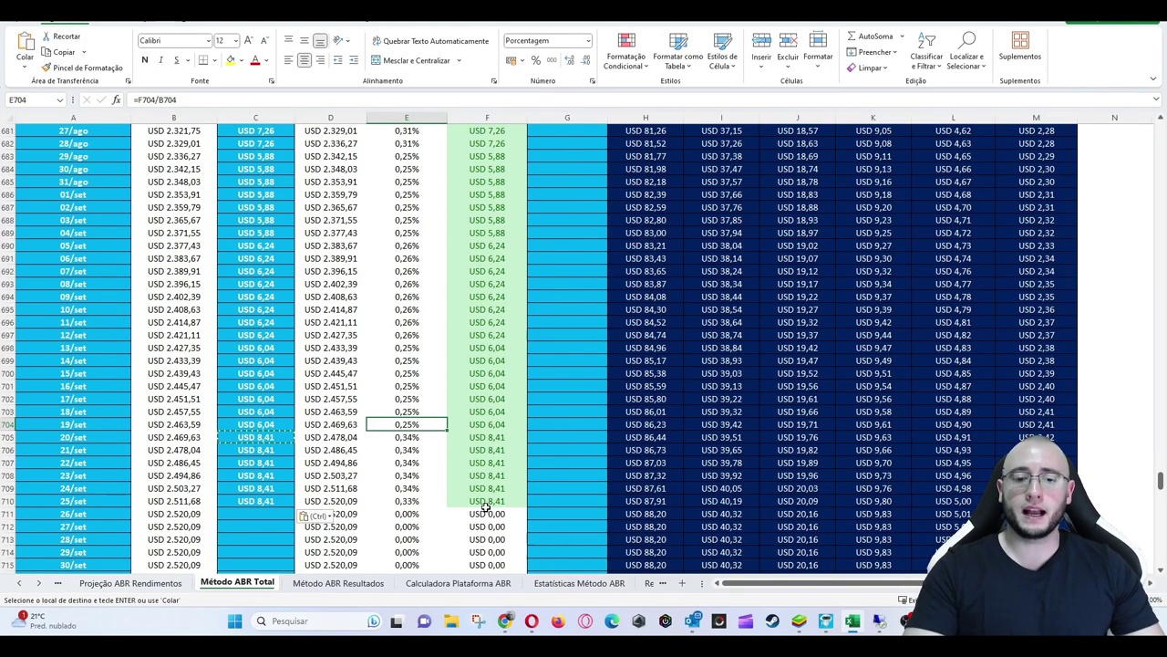
# Select the VALOR GANHO cells from 25/set back to 01/jan and read their sum.
pyautogui.moveTo(486, 508); pyautogui.dragTo(507, 71)
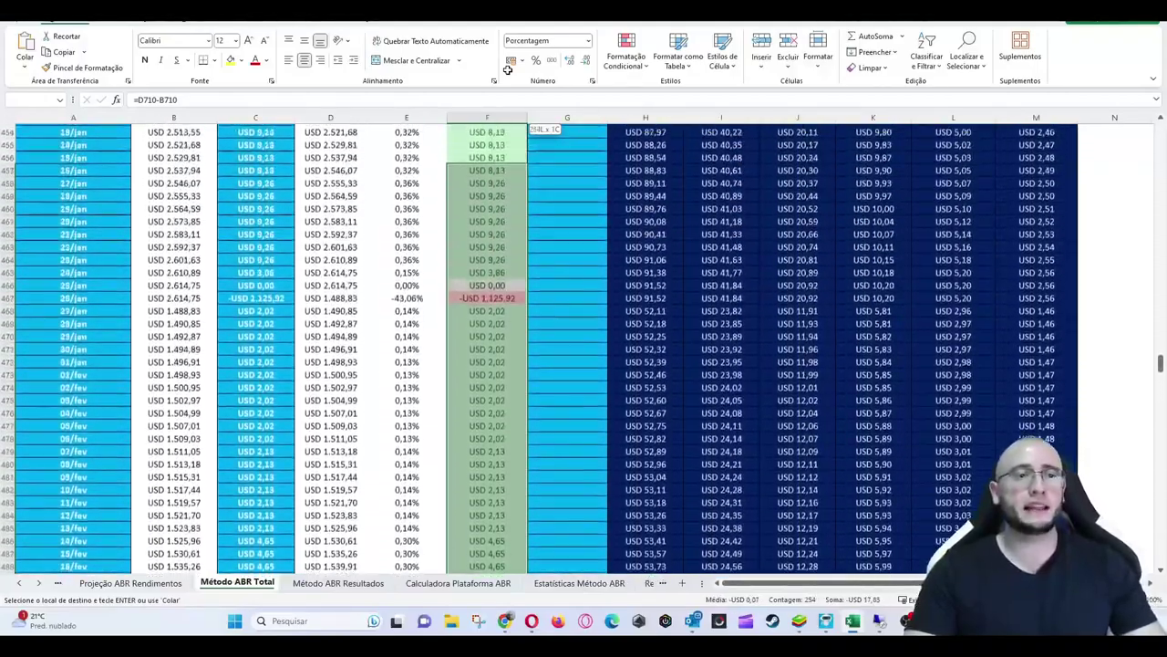
pyautogui.moveTo(508, 71); pyautogui.dragTo(475, 510)
pyautogui.click(474, 513)
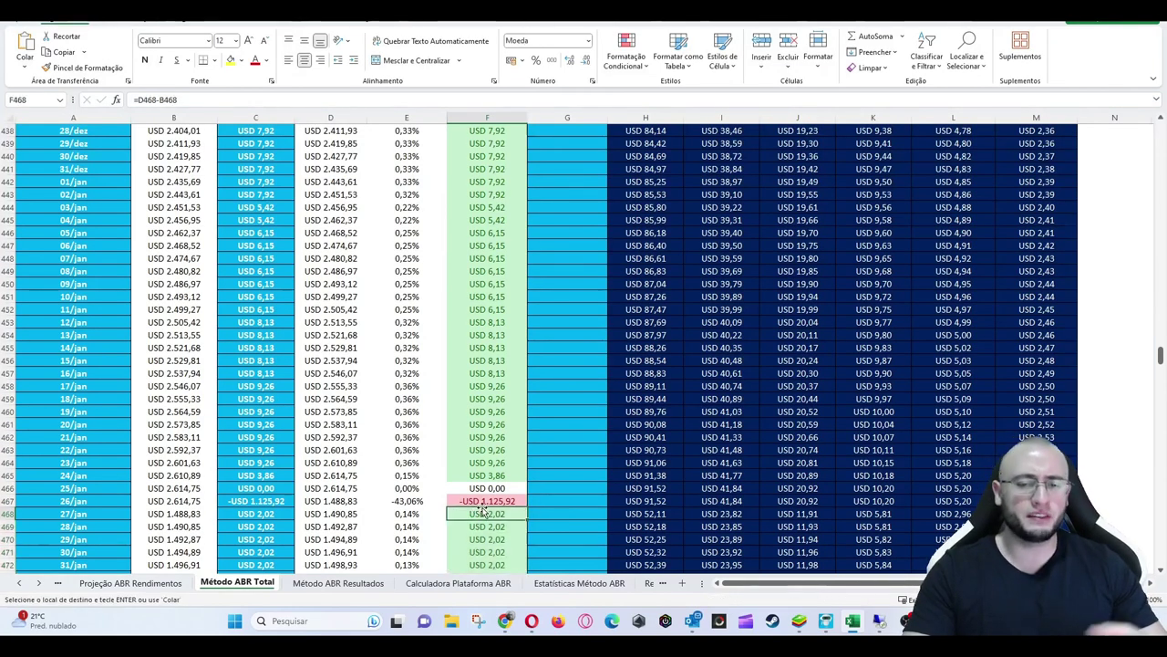
pyautogui.scroll(-6, 488, 502)
pyautogui.scroll(-20, 487, 501)
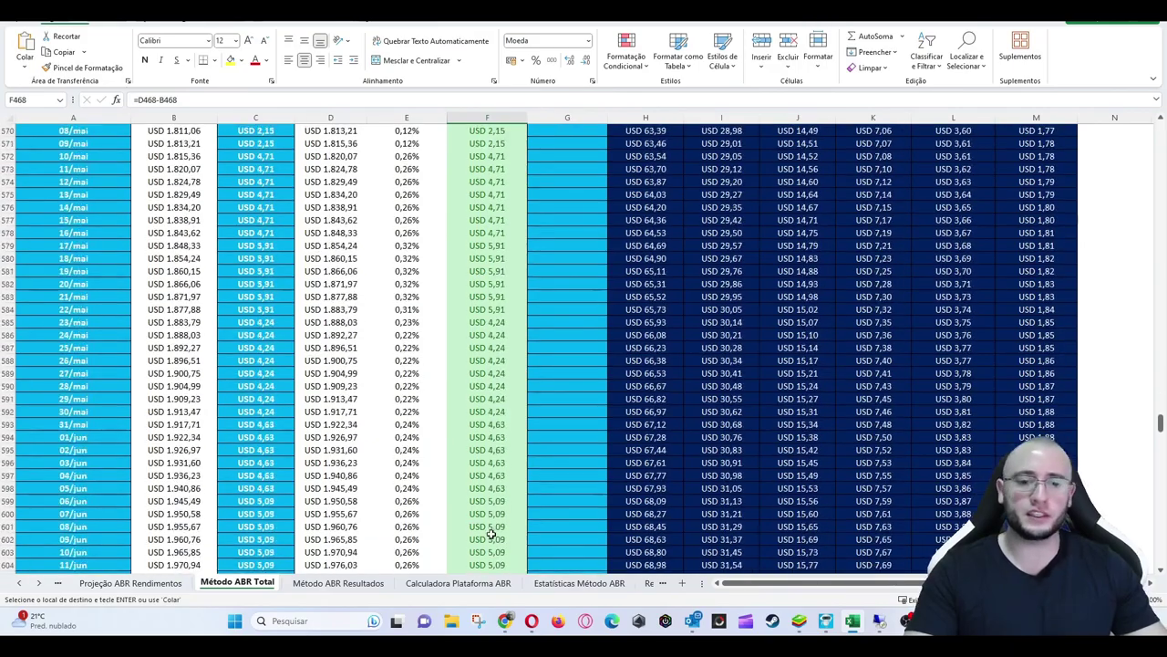
pyautogui.scroll(-20, 492, 503)
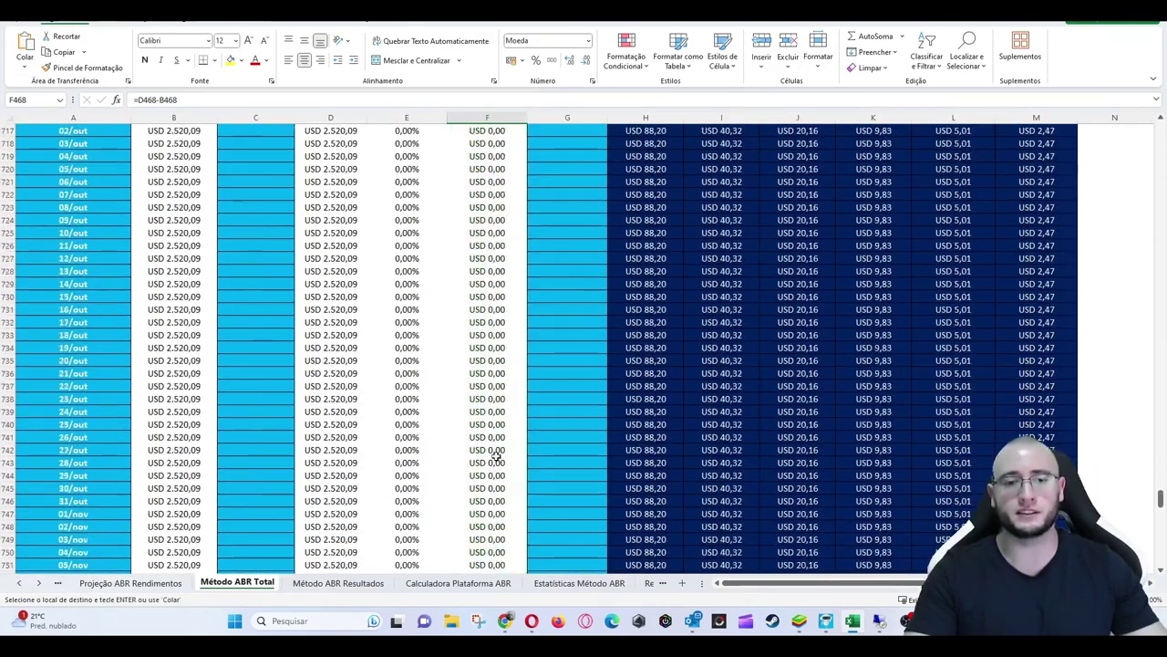
pyautogui.scroll(8, 473, 312)
pyautogui.moveTo(472, 312); pyautogui.dragTo(490, 179)
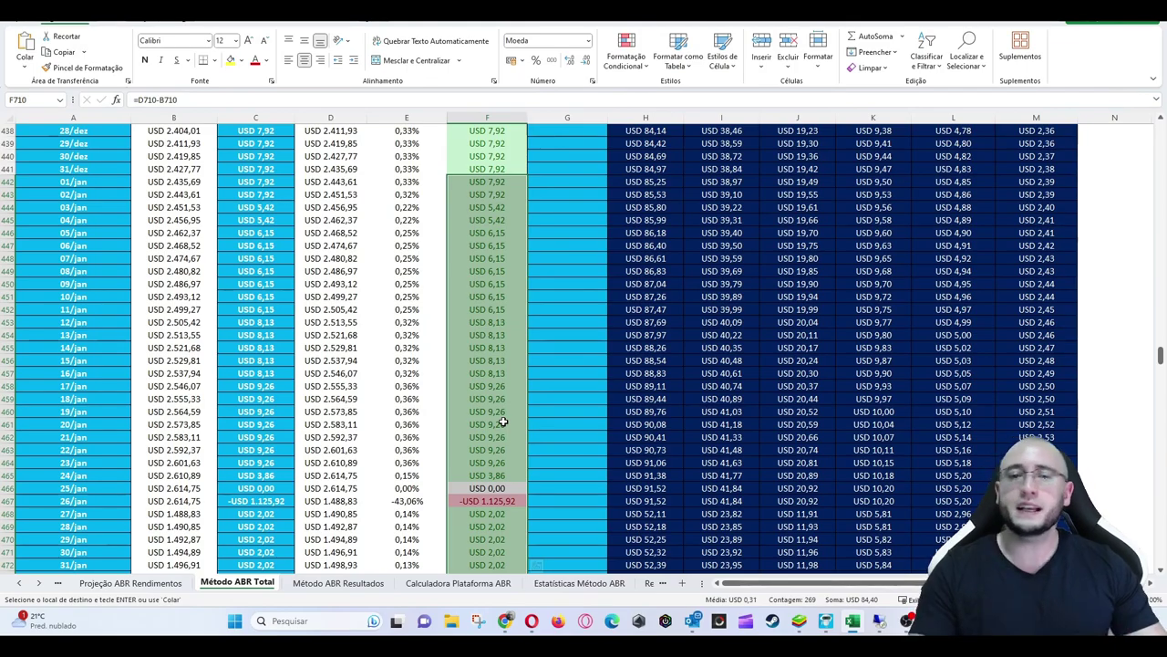
pyautogui.click(493, 221)
# Check the first date, 12/nov, and select all VALOR GANHO cells from that day through 25/set to read their sum.
pyautogui.scroll(7, 556, 288)
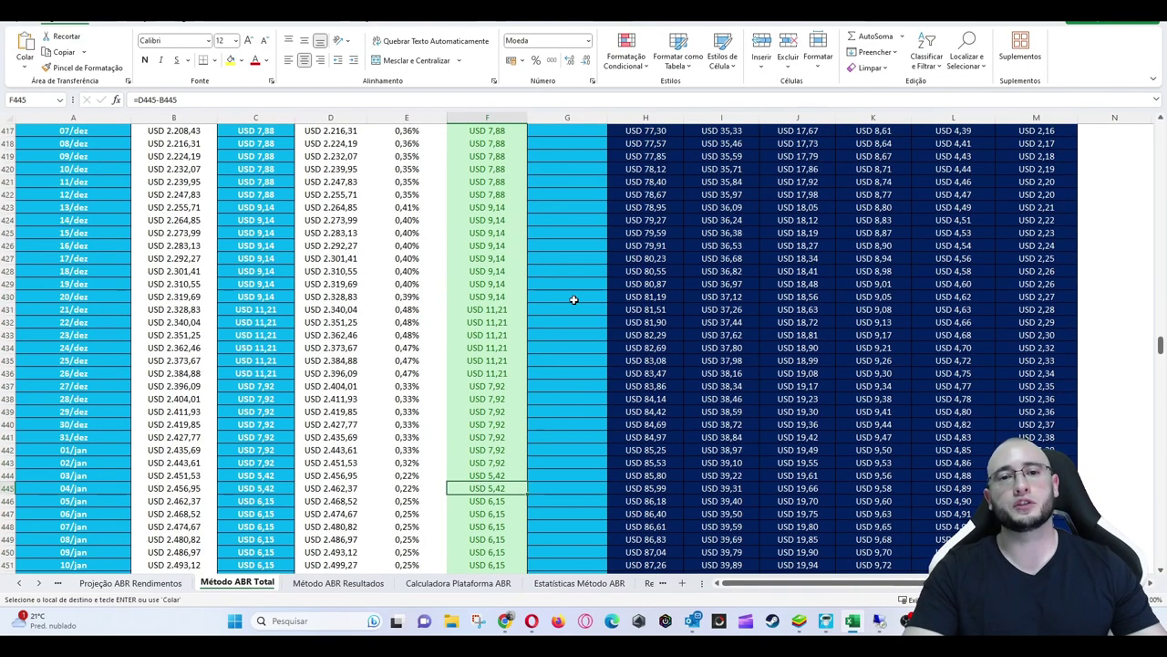
pyautogui.scroll(20, 574, 299)
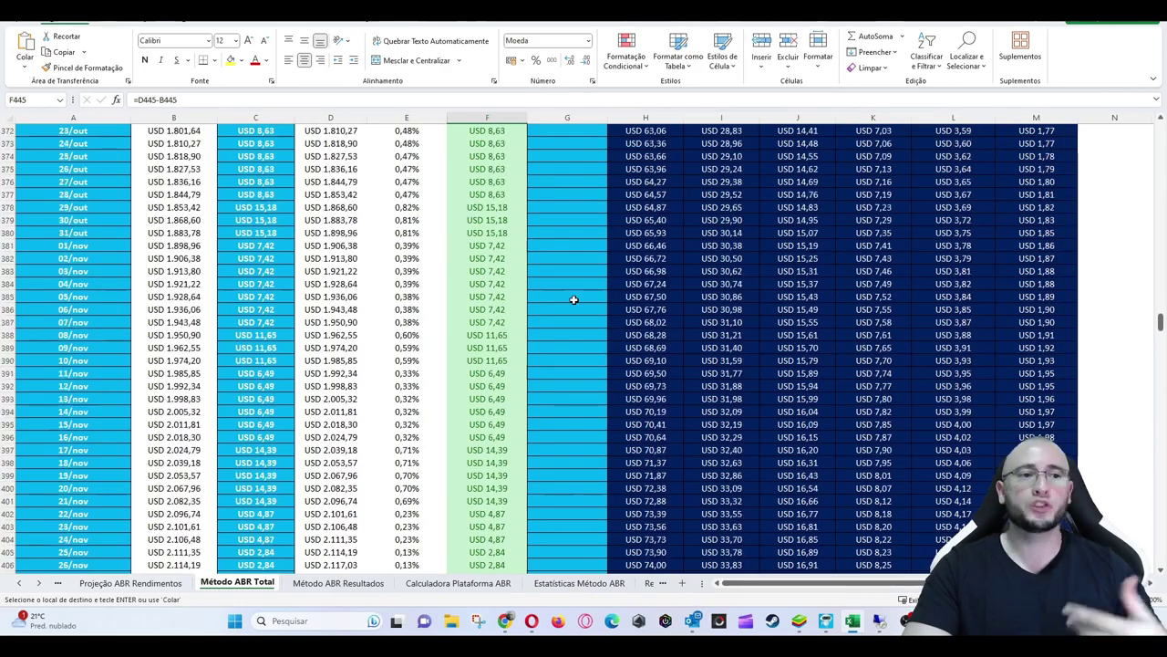
pyautogui.scroll(20, 561, 309)
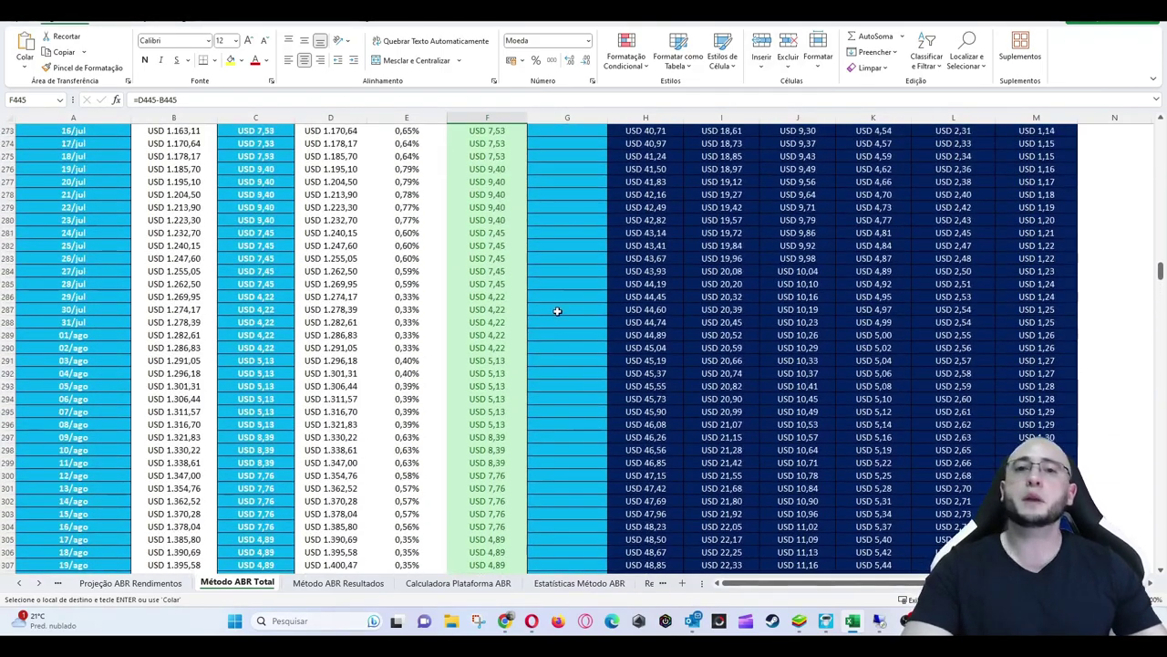
pyautogui.scroll(20, 555, 316)
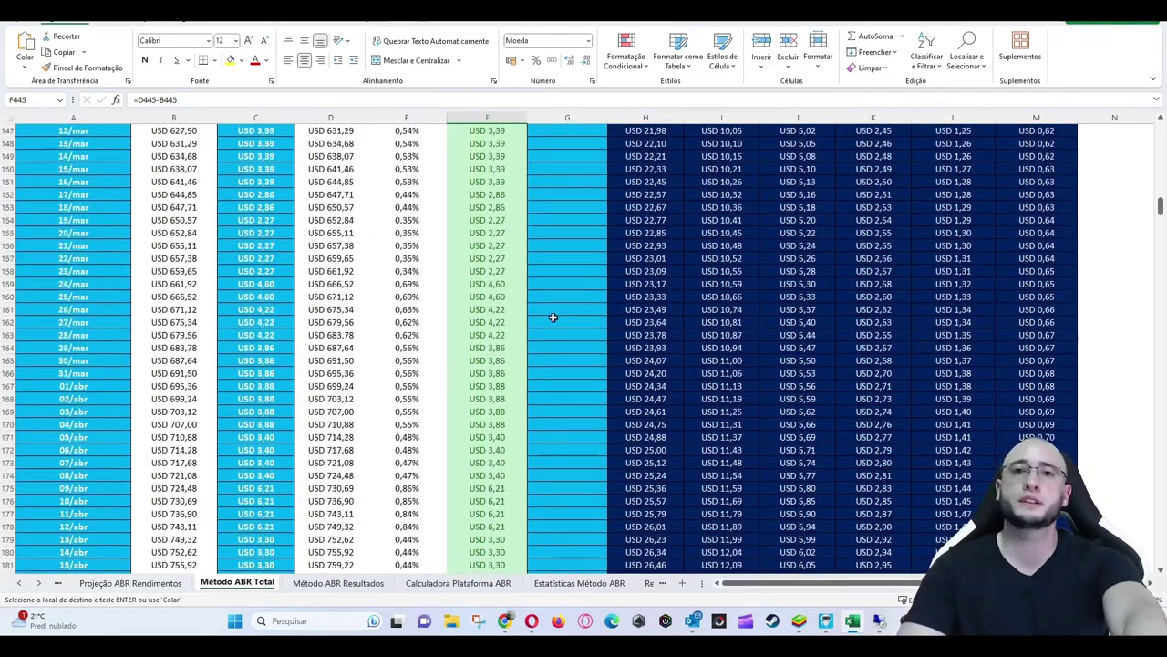
pyautogui.scroll(20, 565, 320)
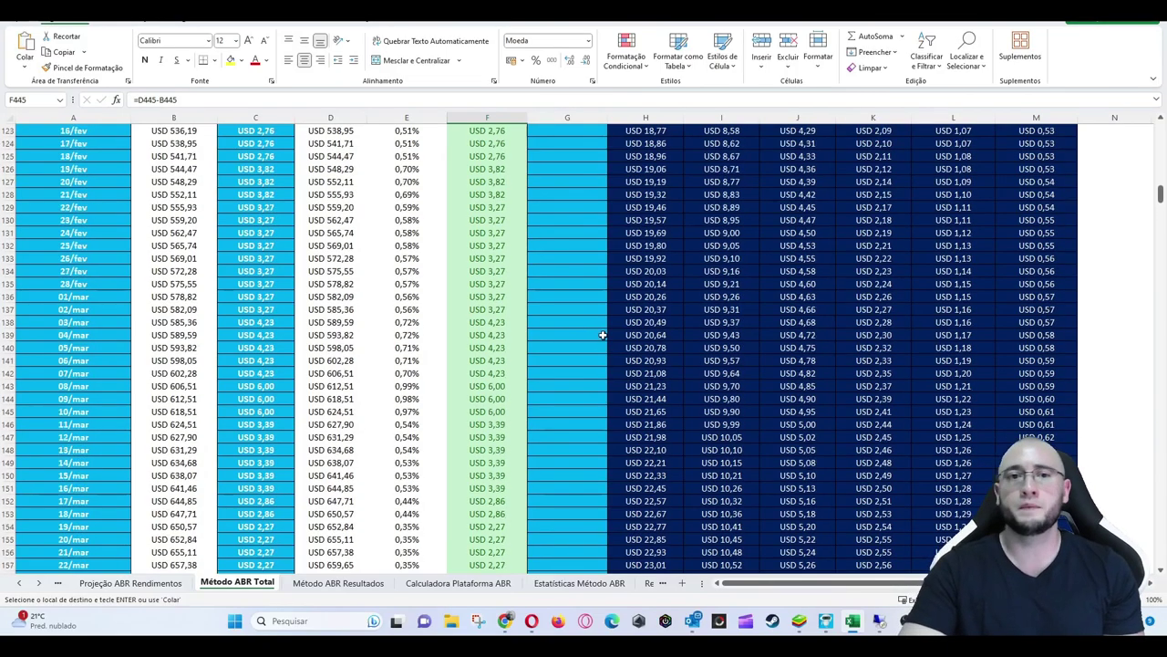
pyautogui.scroll(20, 602, 337)
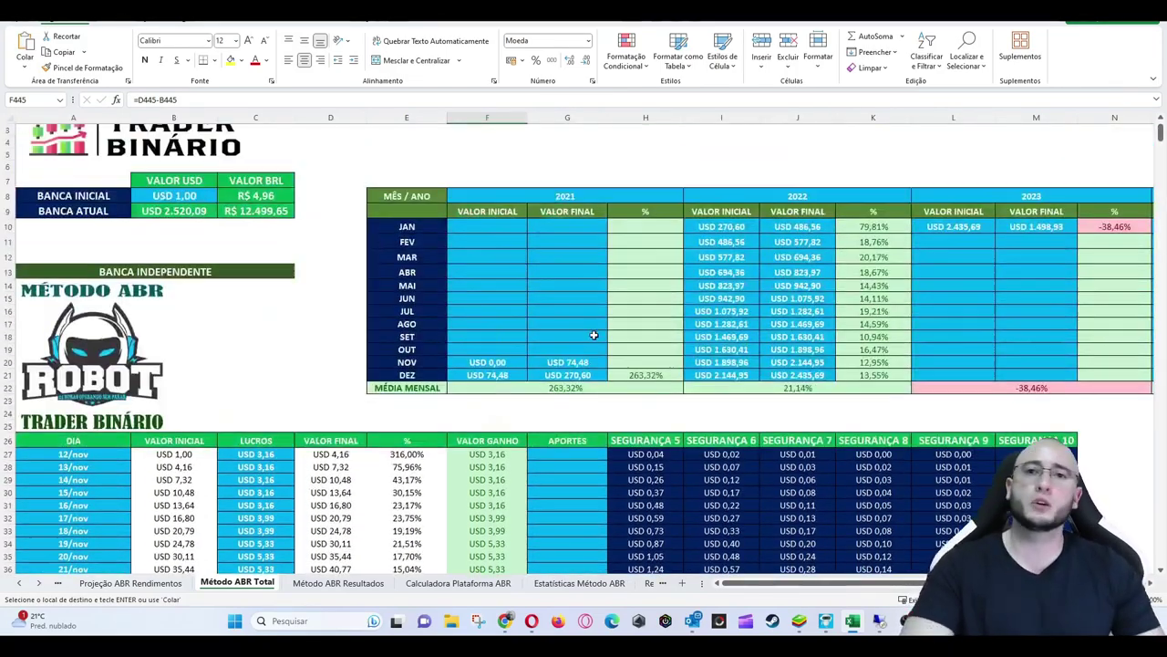
pyautogui.scroll(-7, 608, 347)
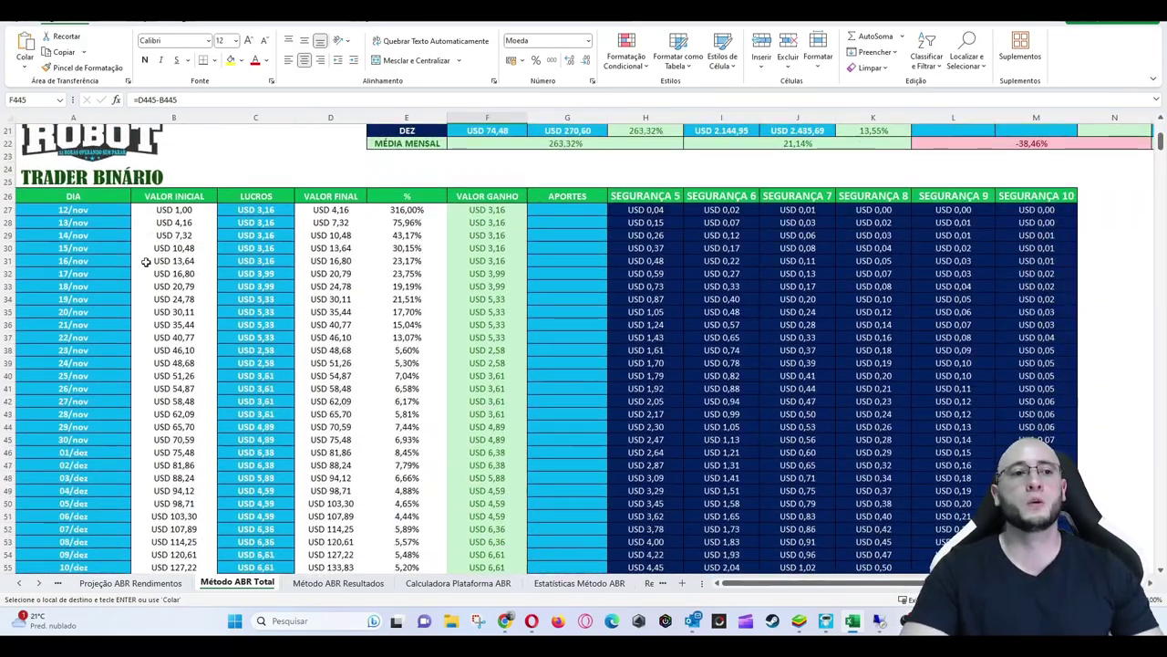
pyautogui.click(96, 209)
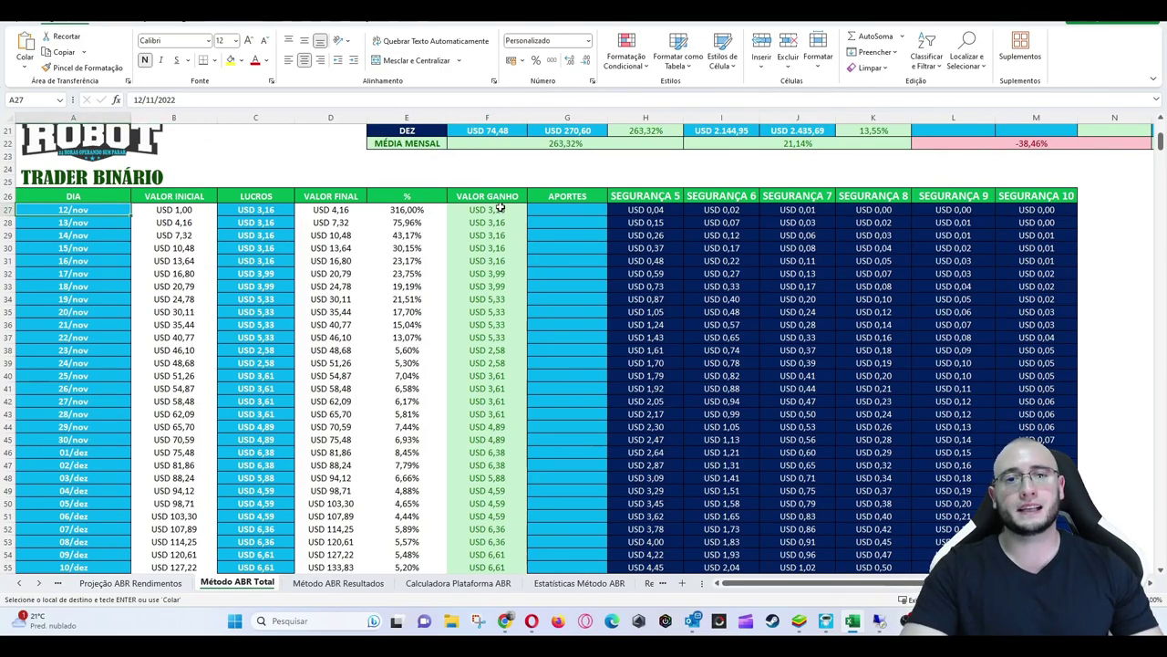
pyautogui.moveTo(501, 209); pyautogui.dragTo(485, 349)
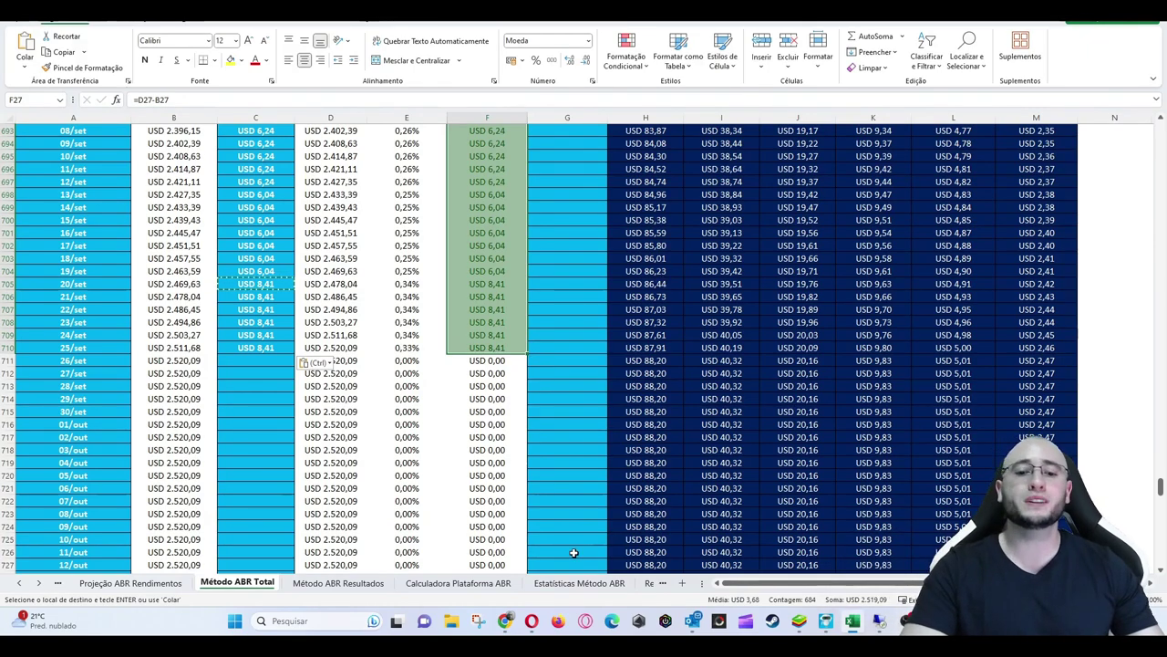
# Switch to the DolarHoje page in the browser, convert US$ 2519 to reais, and return to the Excel sheet.
pyautogui.click(512, 628)
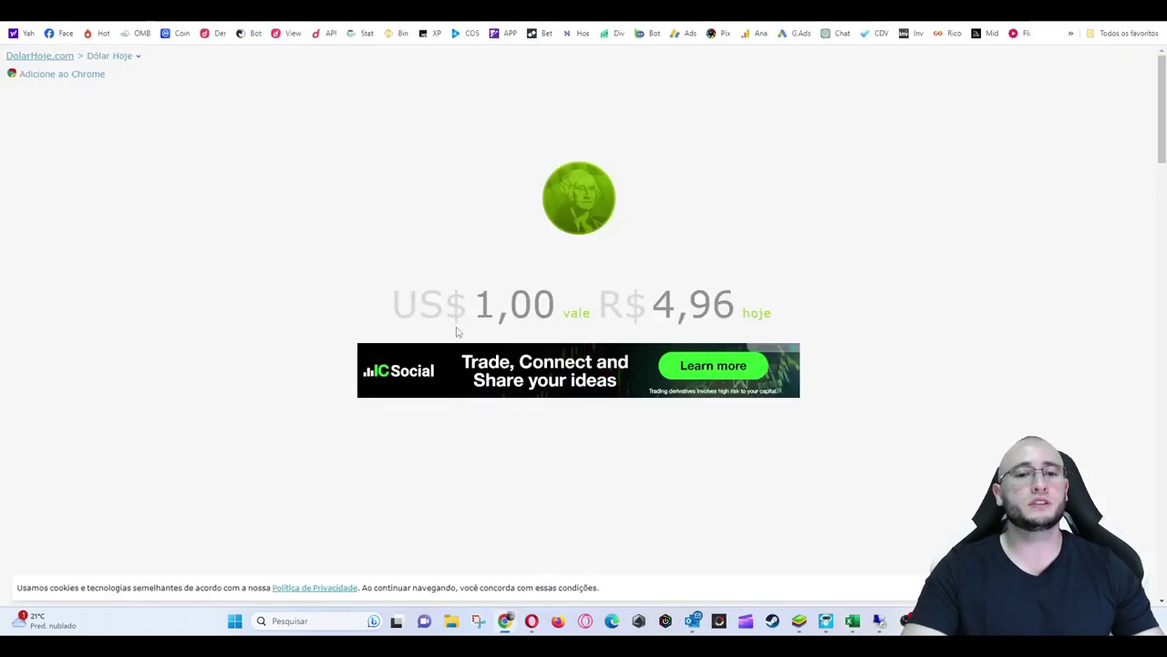
pyautogui.click(483, 303)
pyautogui.write('2')
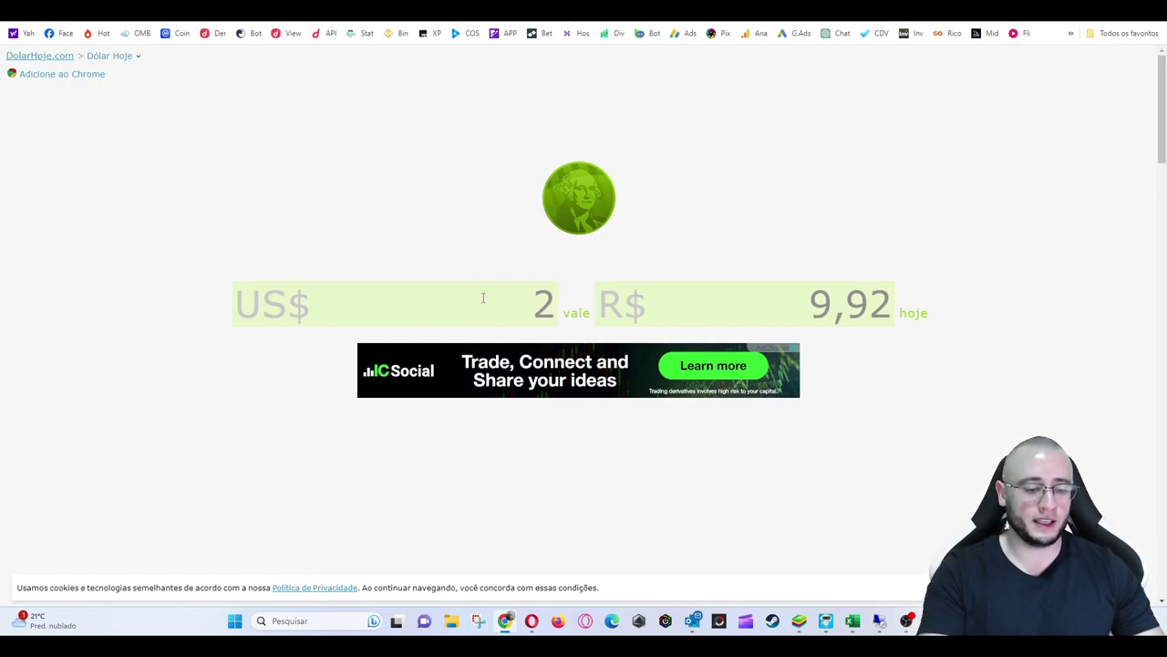
pyautogui.write('519')
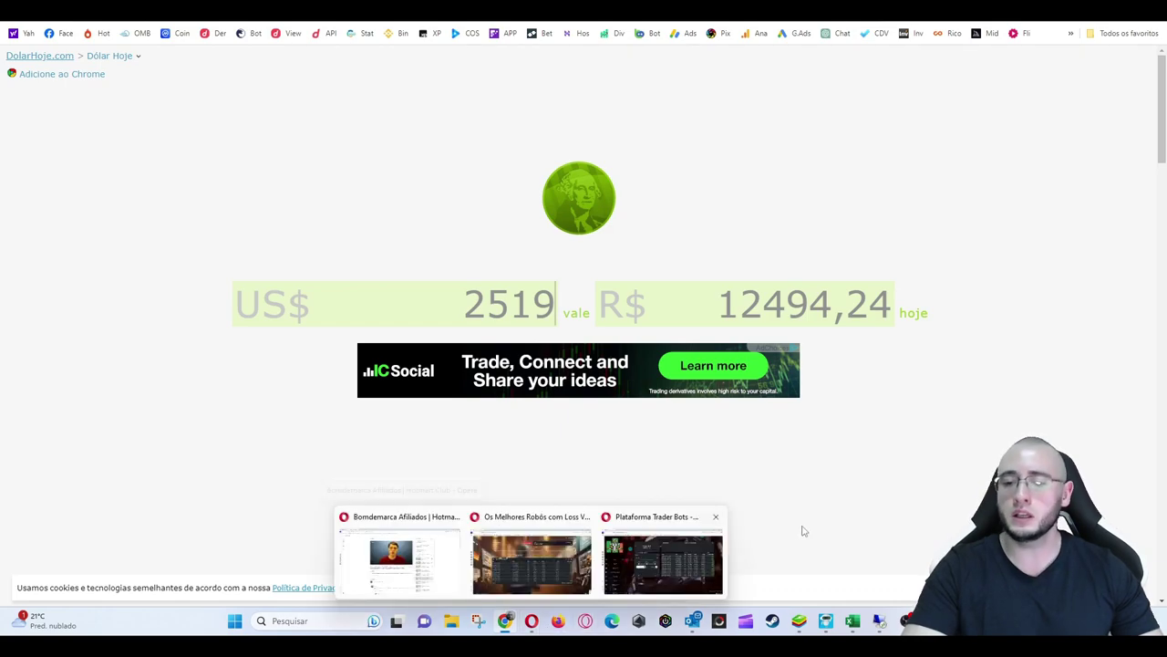
pyautogui.click(852, 621)
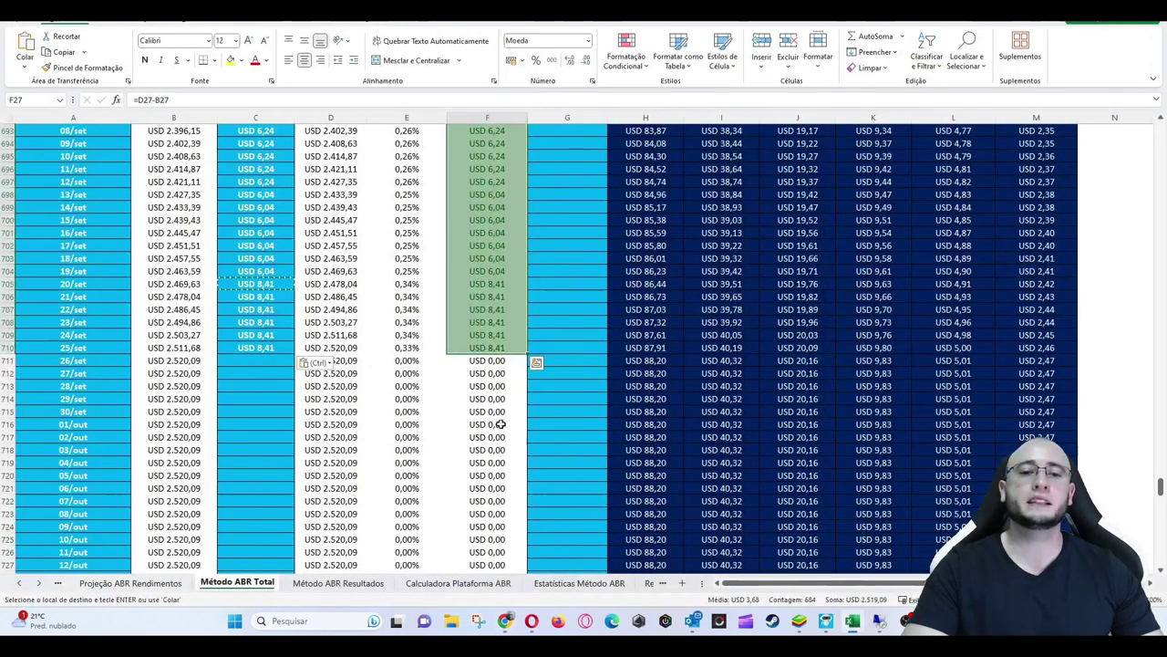
pyautogui.click(494, 386)
pyautogui.press('Escape')
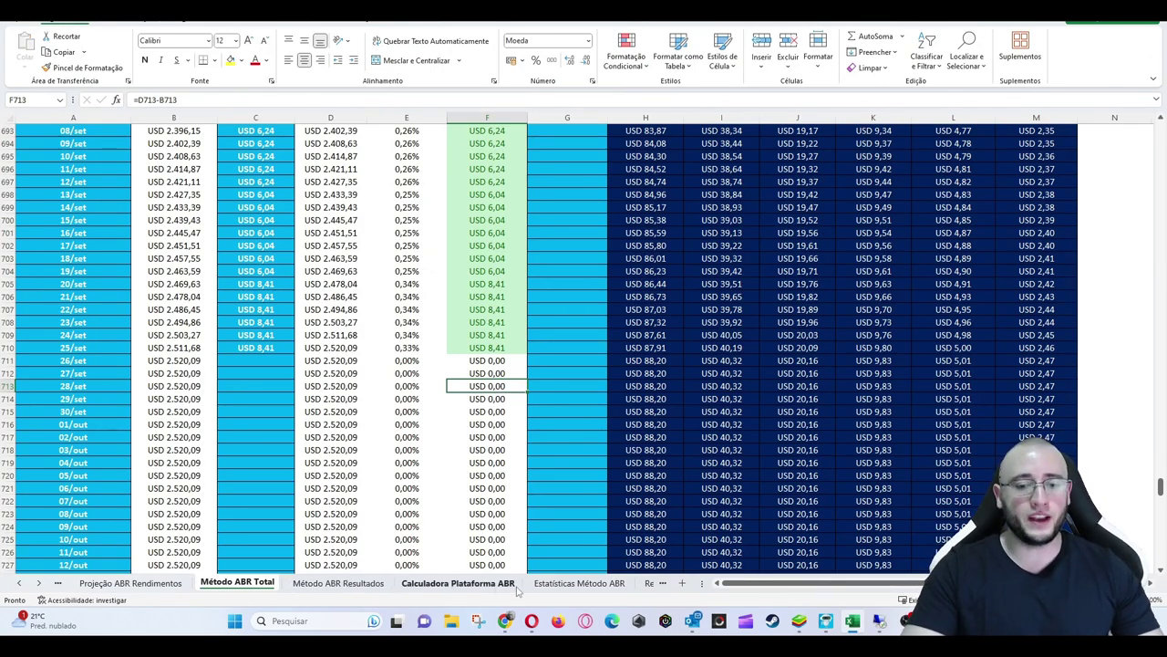
# Open the Estatísticas Método ABR sheet and examine the August candle statistics for days 1 to 31.
pyautogui.click(39, 583)
pyautogui.click(39, 582)
pyautogui.click(364, 582)
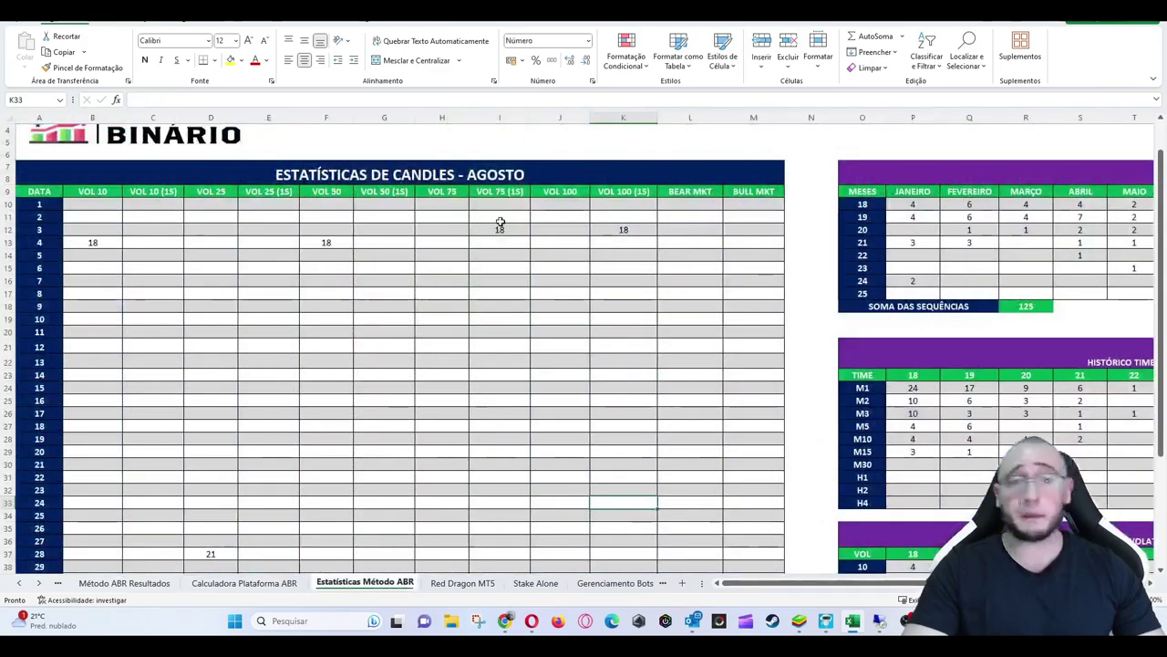
pyautogui.click(501, 329)
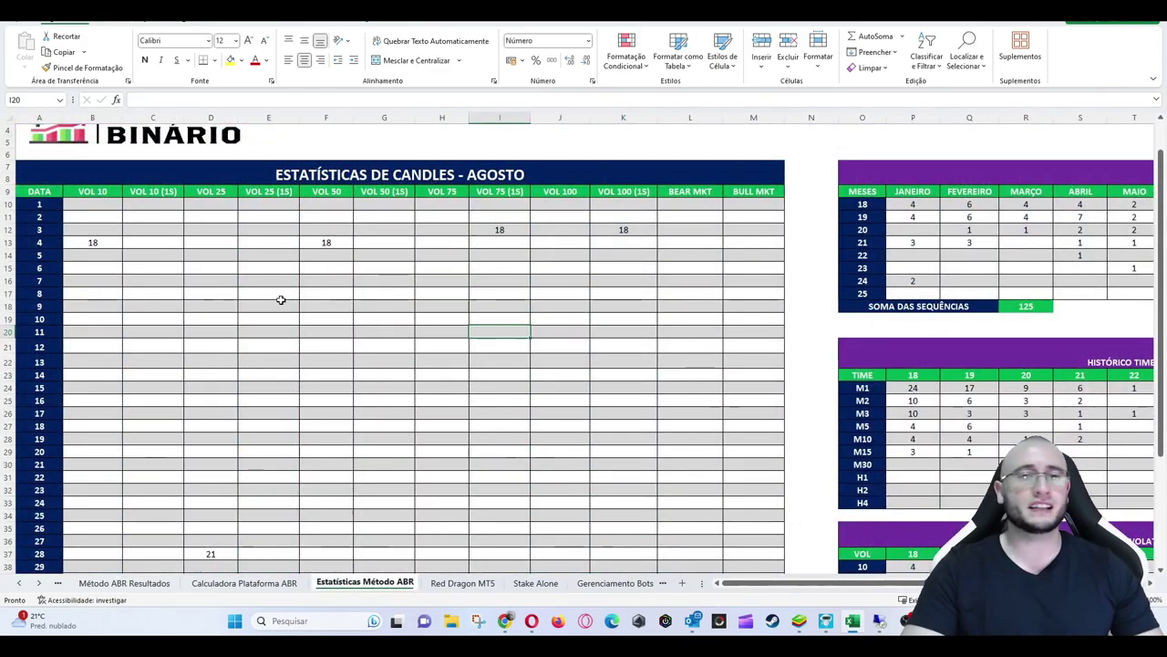
pyautogui.scroll(-2, 297, 300)
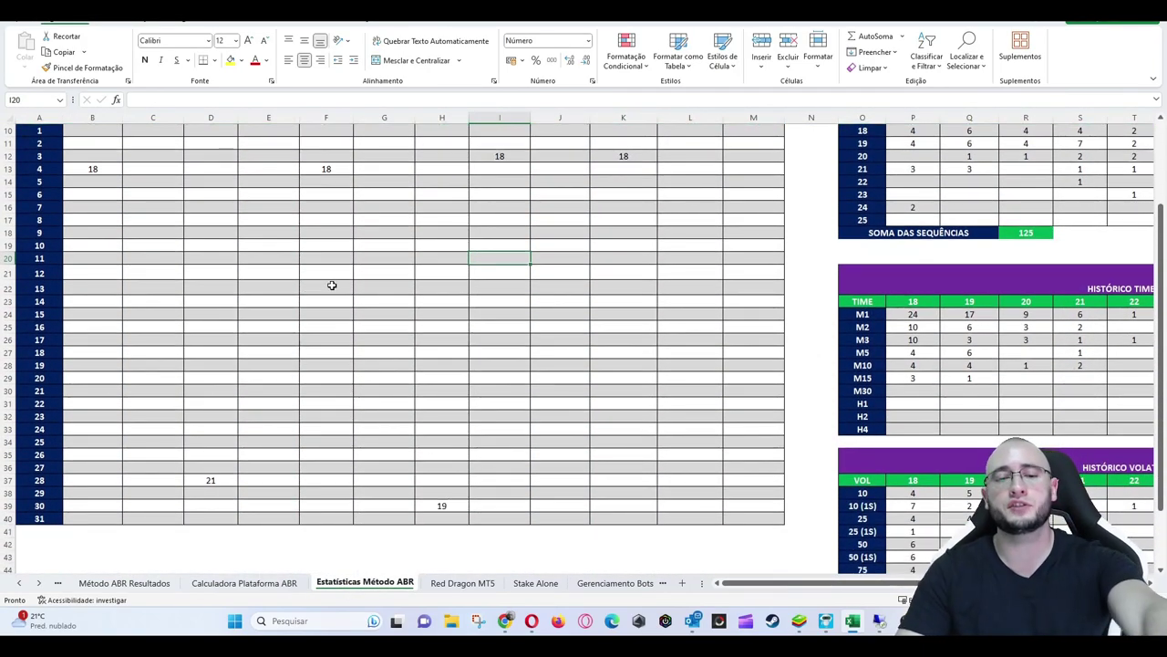
pyautogui.scroll(2, 457, 374)
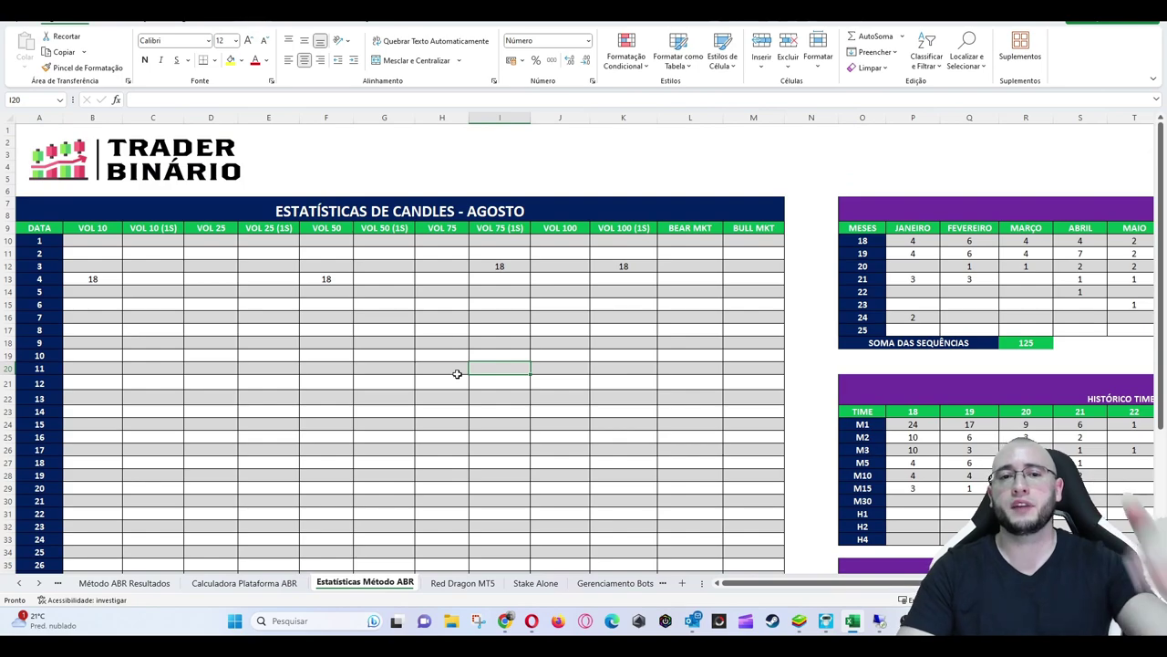
pyautogui.scroll(-2, 457, 374)
pyautogui.moveTo(92, 168); pyautogui.dragTo(743, 550)
# Change the month in the candle statistics title so it reads ESTATÍSTICAS DE CANDLES - SETEMBRO.
pyautogui.click(241, 138)
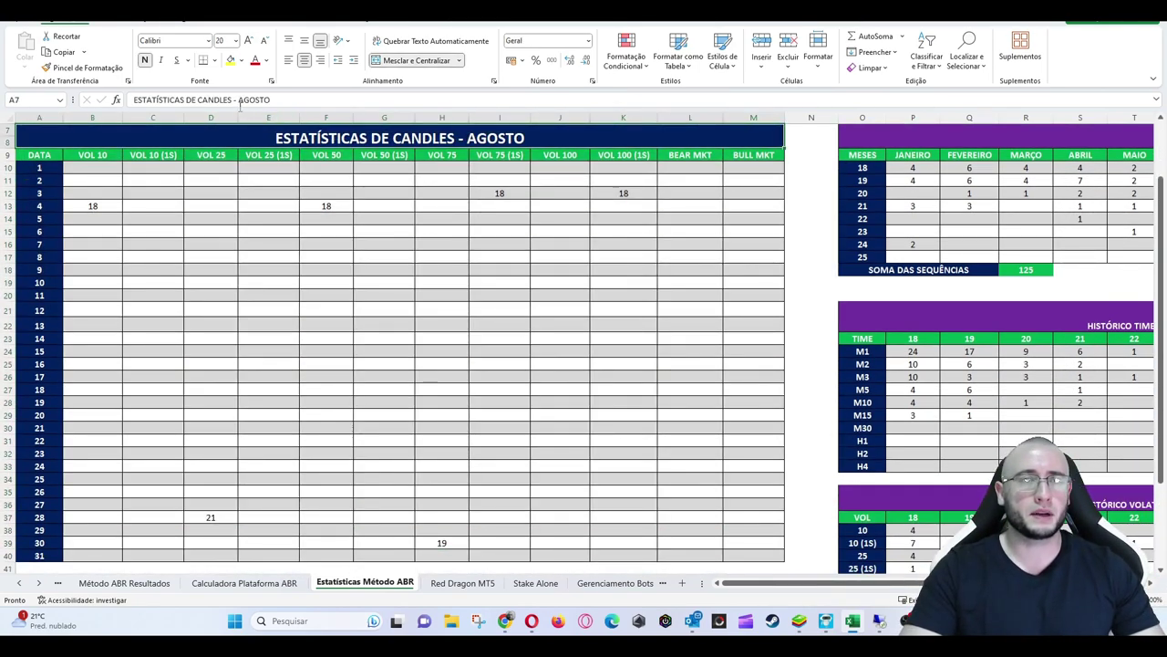
pyautogui.click(272, 100)
pyautogui.press('BackSpace')
pyautogui.press('BackSpace')
pyautogui.press('BackSpace')
pyautogui.press('BackSpace')
pyautogui.press('BackSpace')
pyautogui.press('BackSpace')
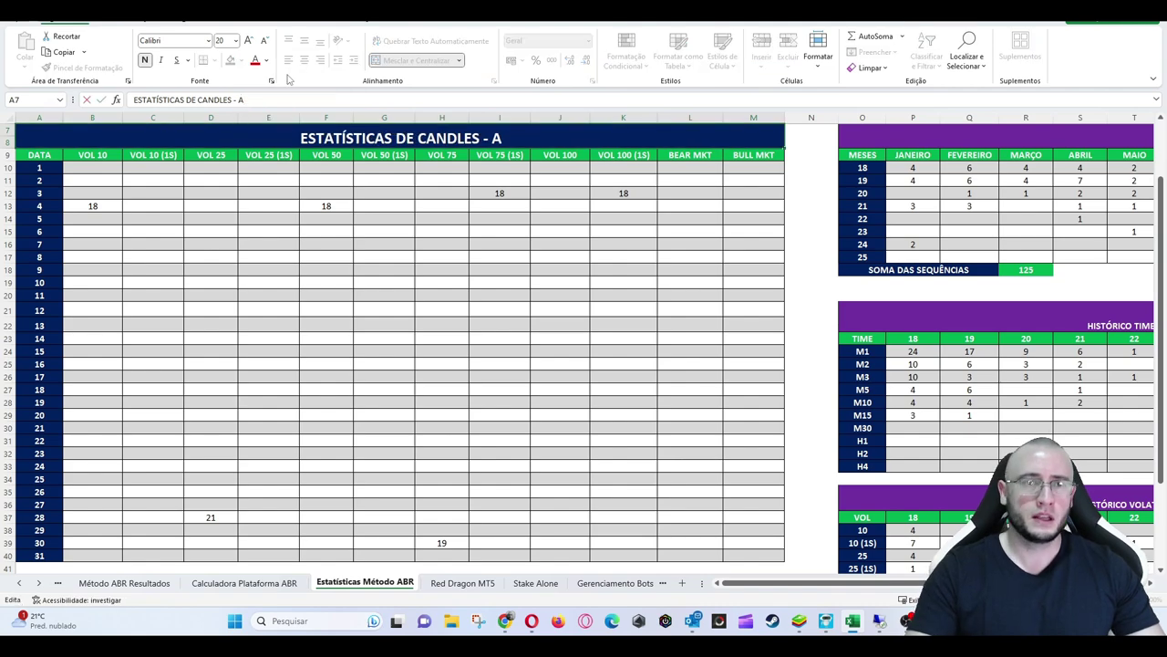
pyautogui.write('set')
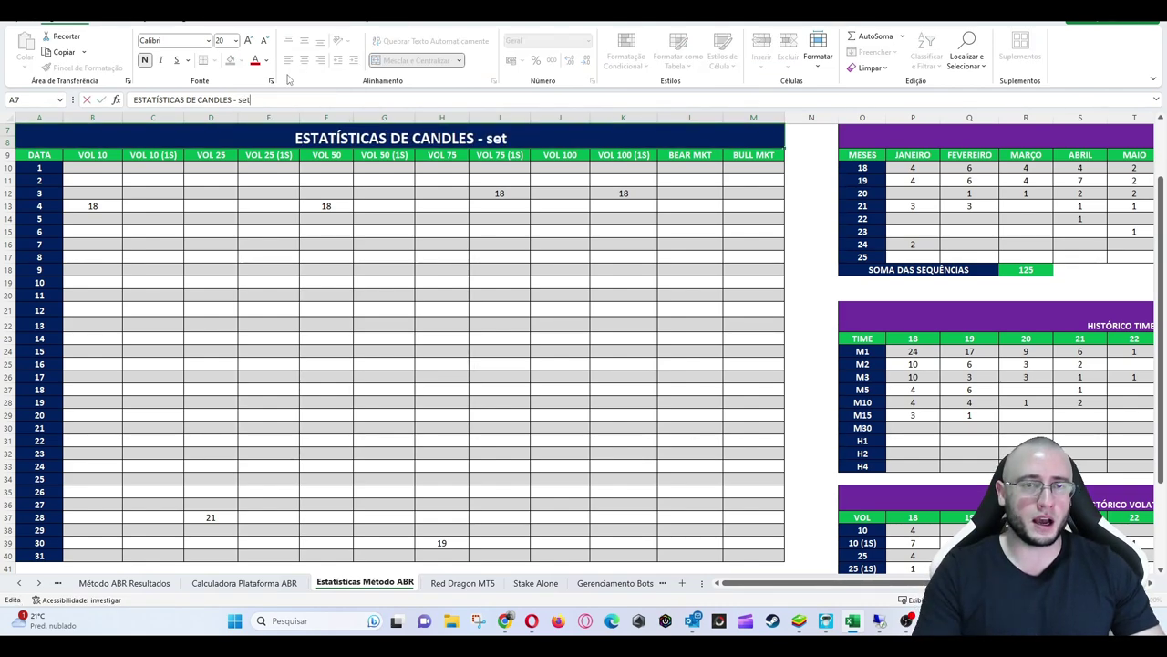
pyautogui.press('BackSpace')
pyautogui.press('BackSpace')
pyautogui.press('BackSpace')
pyautogui.write('SETE')
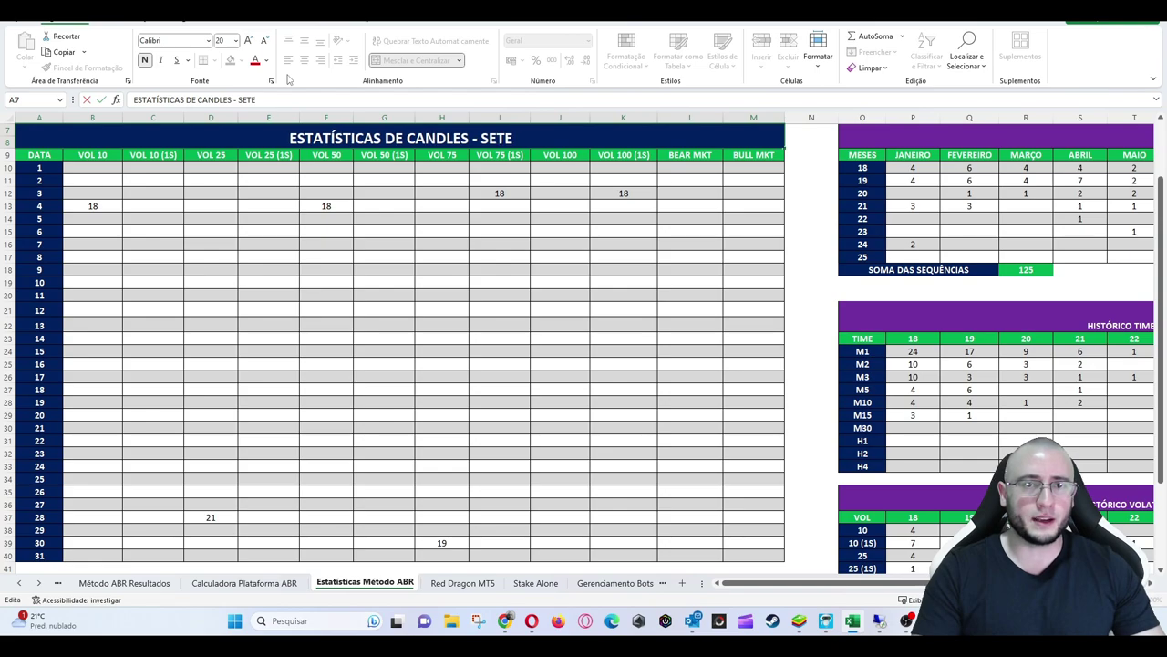
pyautogui.write('MBRO')
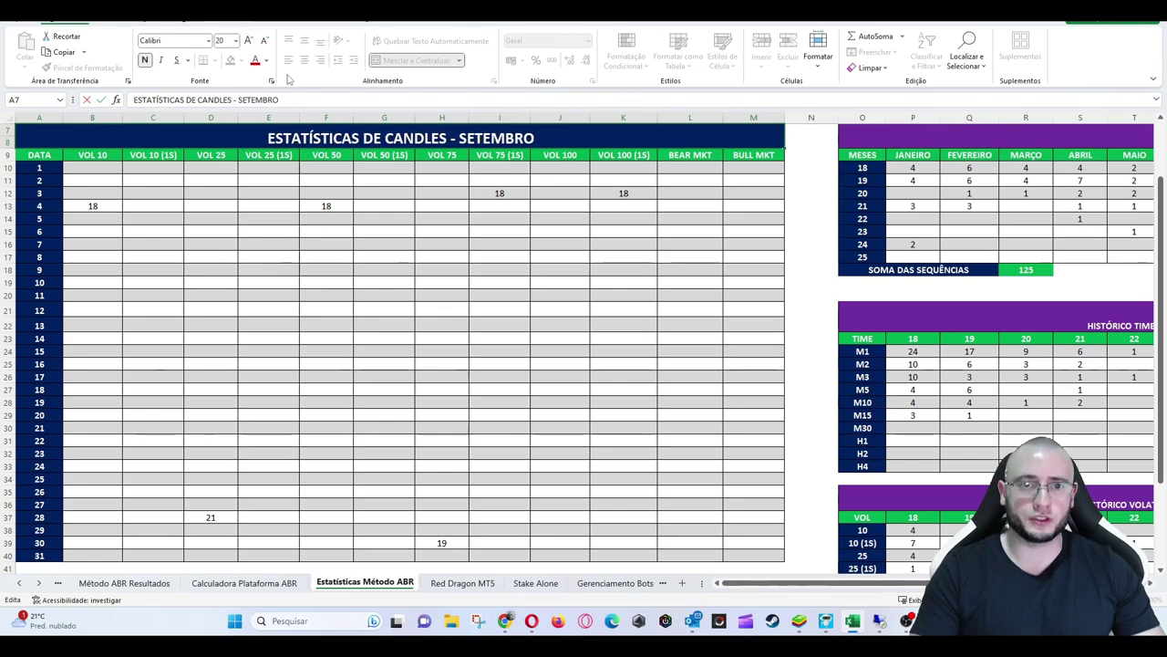
pyautogui.click(395, 183)
# Clear all candle entries for days 1 to 31 across the VOL 10 to BULL MKT columns.
pyautogui.moveTo(83, 170); pyautogui.dragTo(724, 510)
pyautogui.press('Delete')
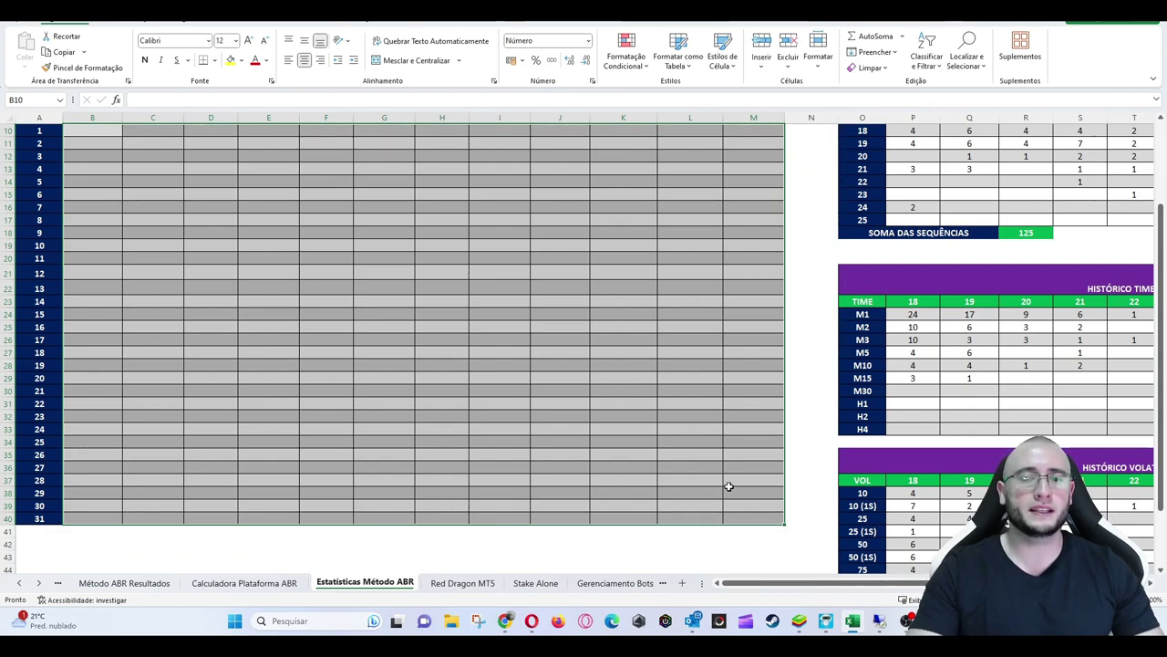
pyautogui.click(536, 271)
pyautogui.scroll(3, 510, 255)
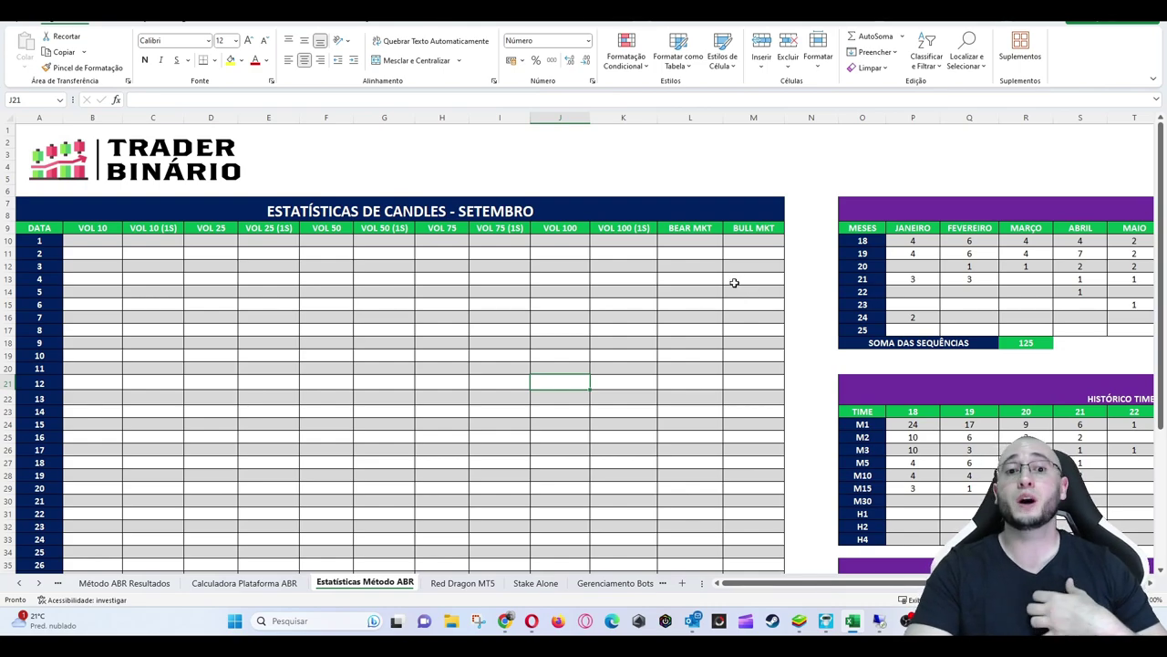
pyautogui.scroll(-8, 993, 307)
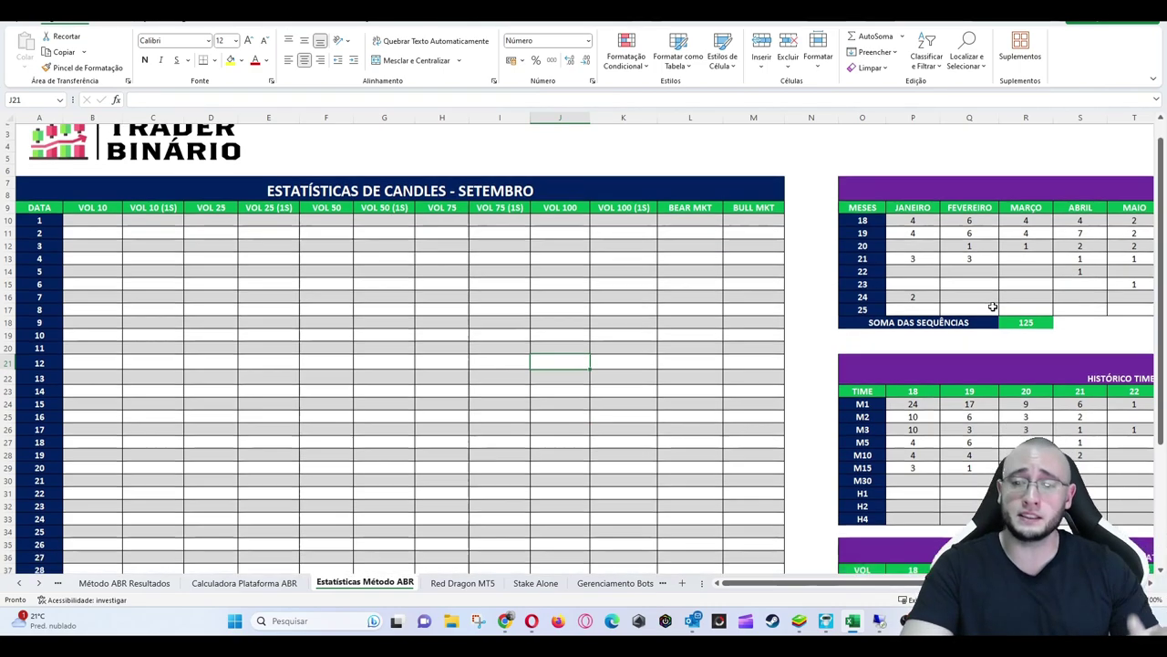
pyautogui.scroll(6, 770, 294)
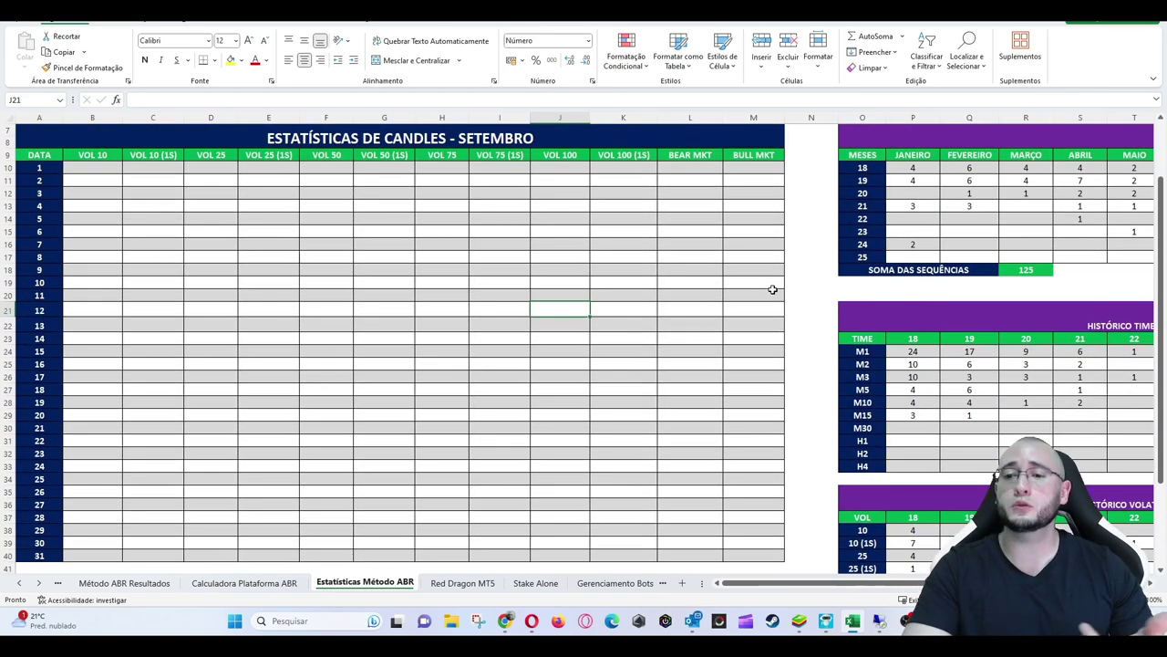
pyautogui.click(874, 170)
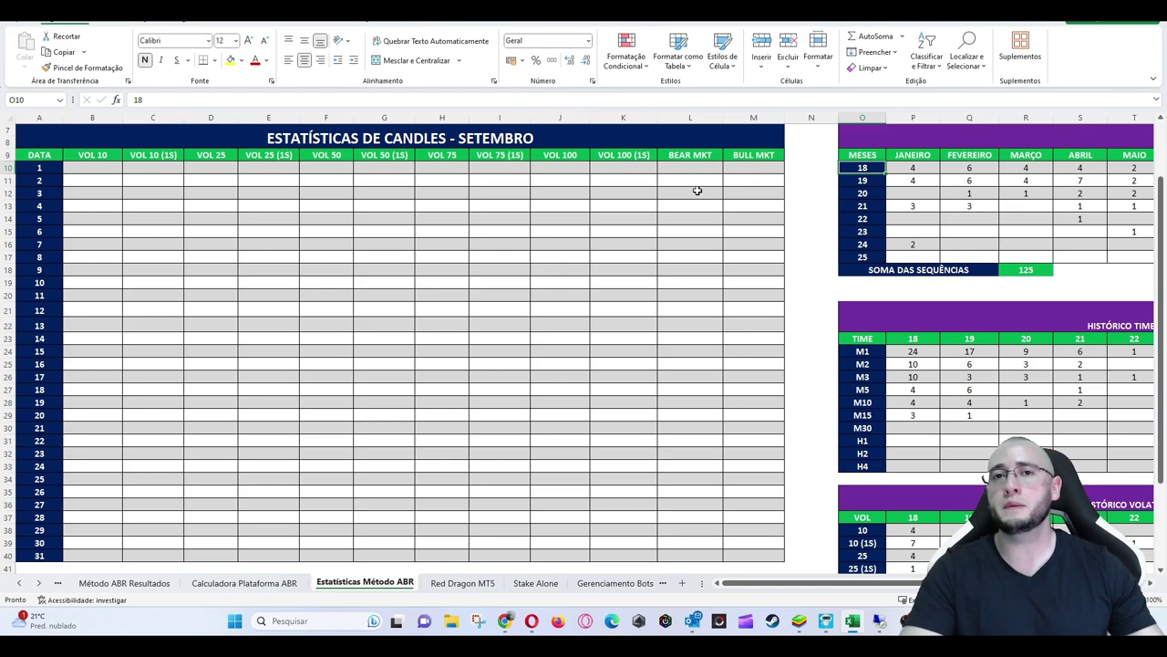
pyautogui.scroll(-3, 433, 320)
pyautogui.scroll(5, 213, 222)
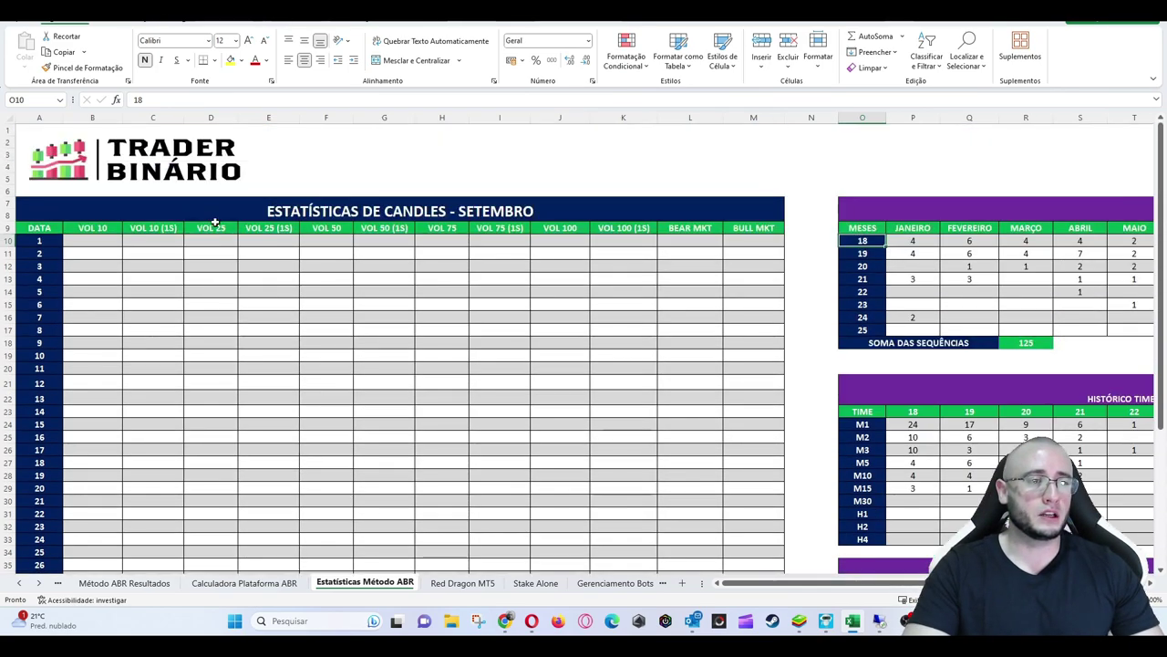
# Look over the emptied September candle table from day 1 to day 31.
pyautogui.scroll(-5, 580, 261)
pyautogui.scroll(5, 576, 258)
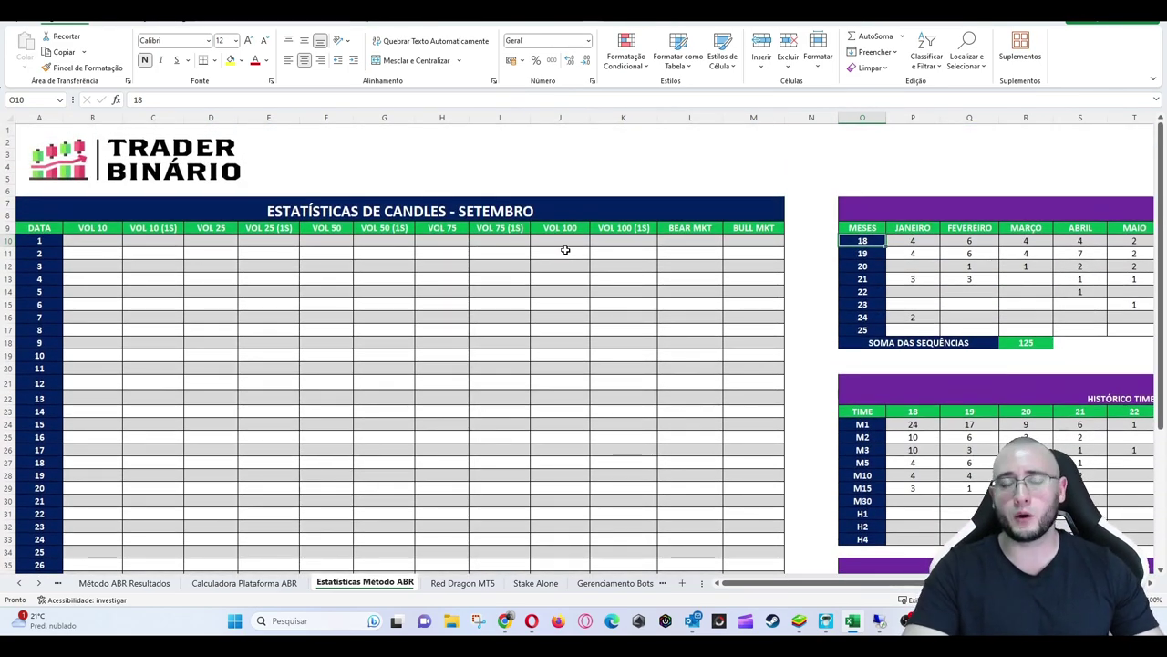
pyautogui.scroll(-4, 571, 346)
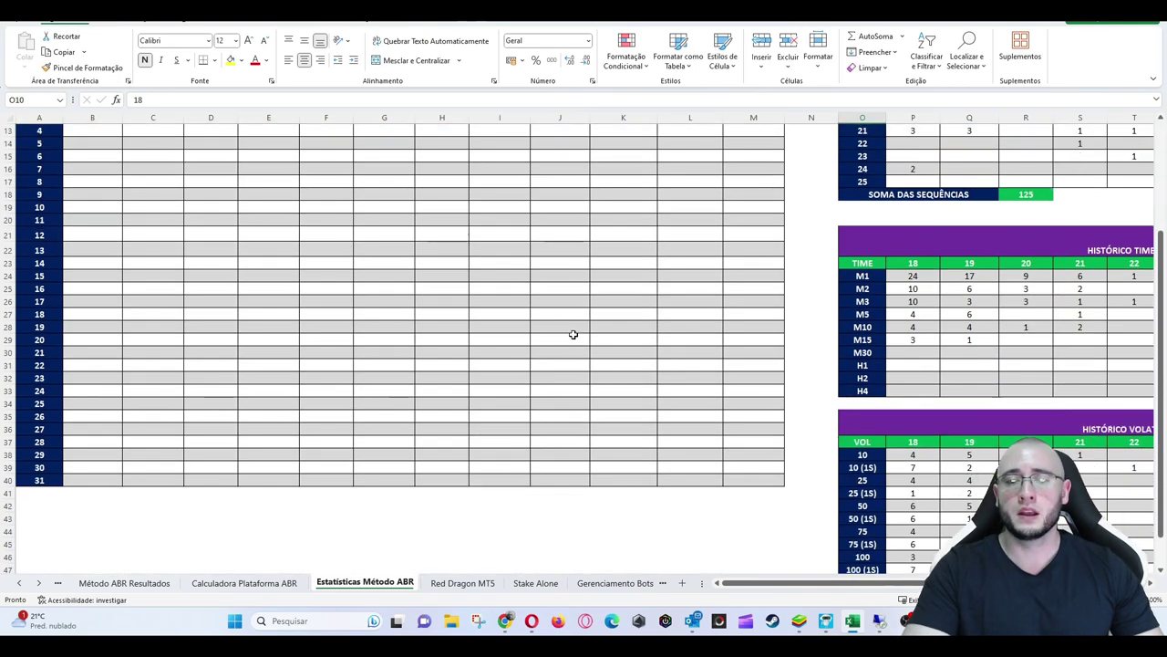
# Open the Stake Alone sheet and review the initial bankroll, current bankroll, total percentage and daily percentages from 05/set to 22/set.
pyautogui.click(538, 582)
pyautogui.click(246, 356)
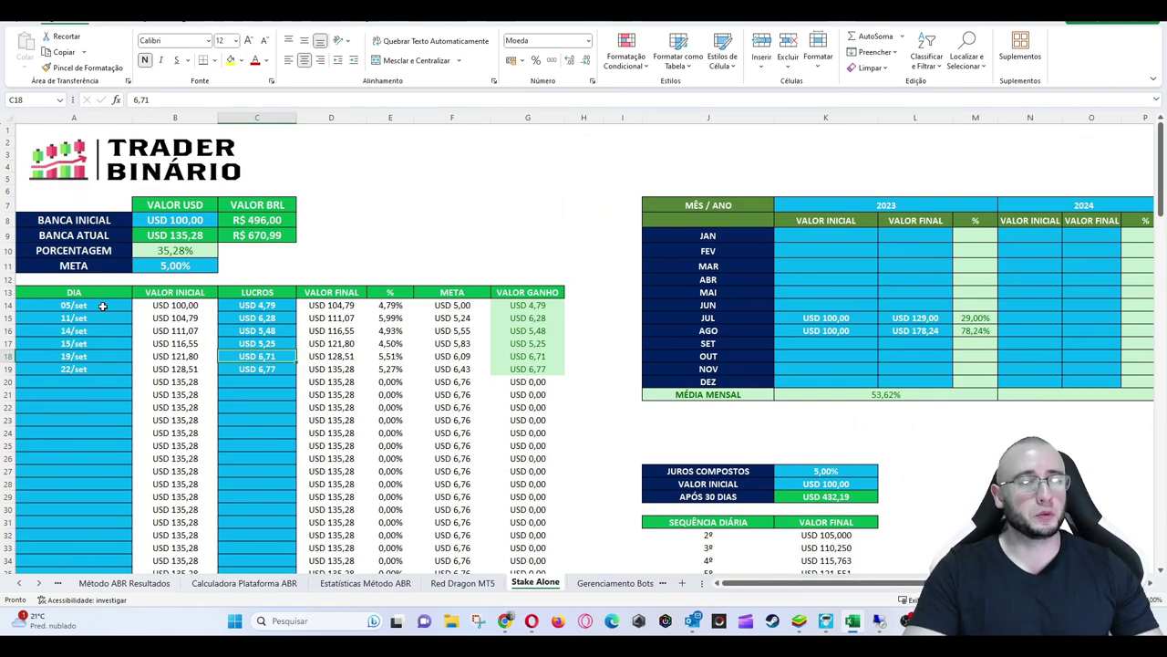
pyautogui.click(181, 222)
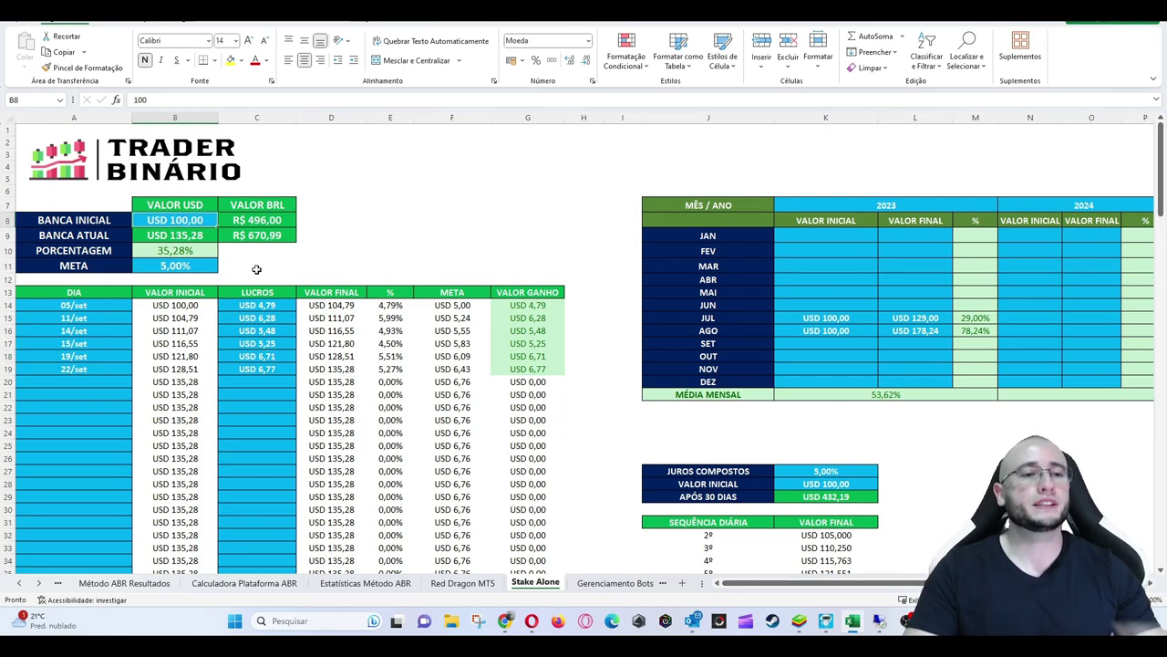
pyautogui.click(184, 235)
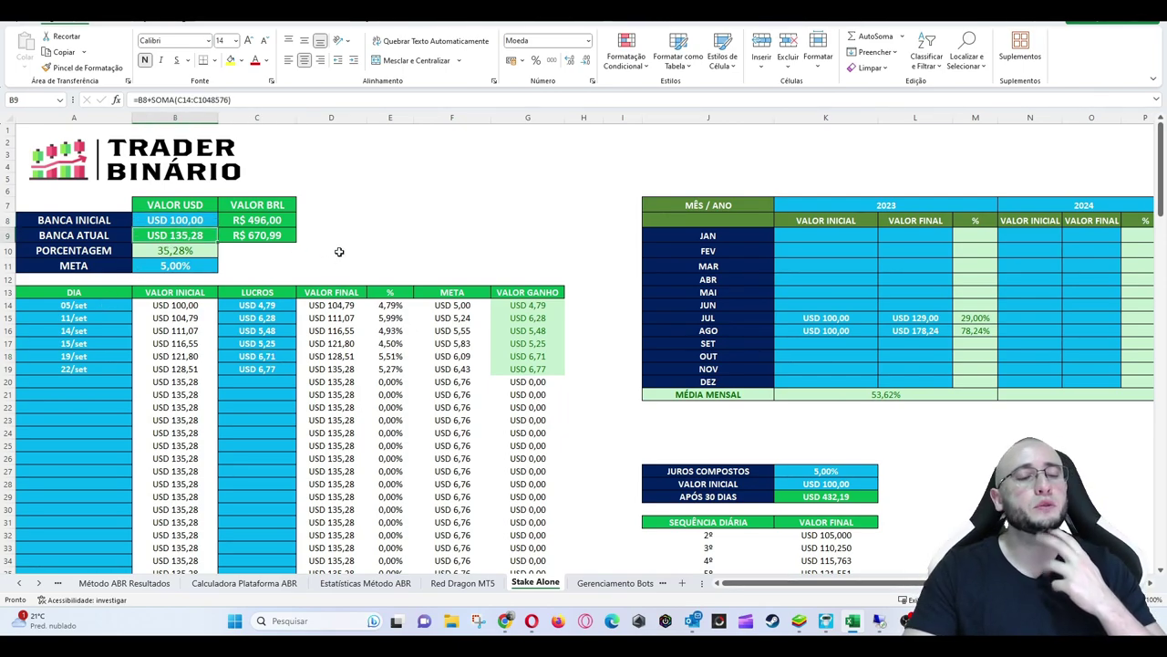
pyautogui.click(186, 249)
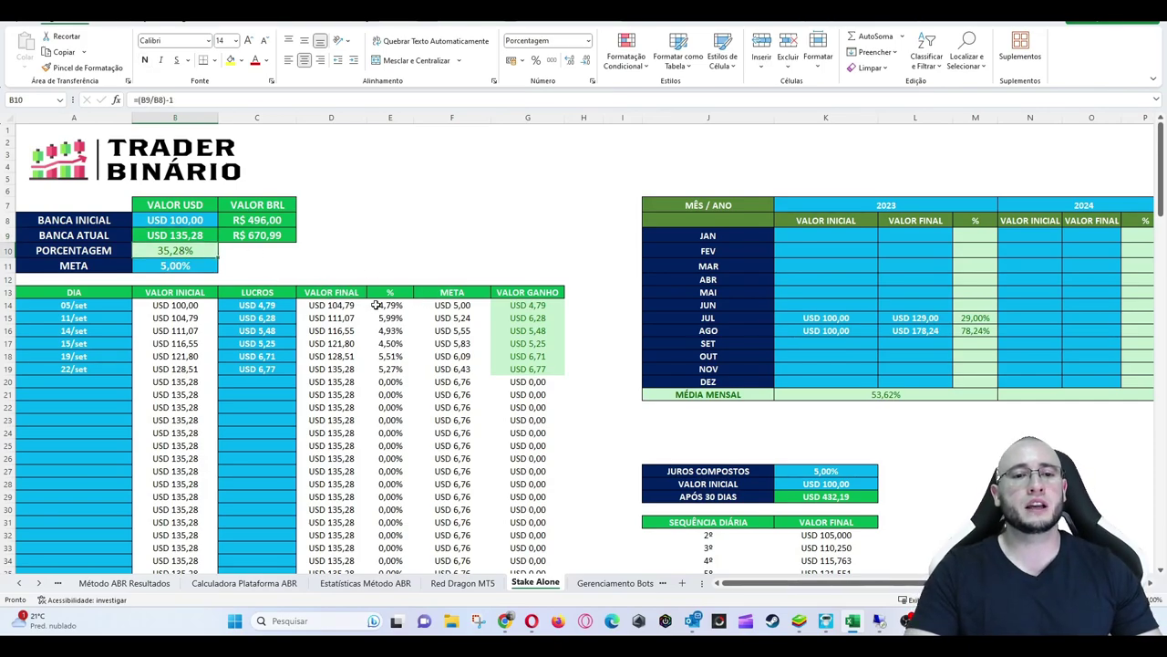
pyautogui.moveTo(376, 304); pyautogui.dragTo(404, 368)
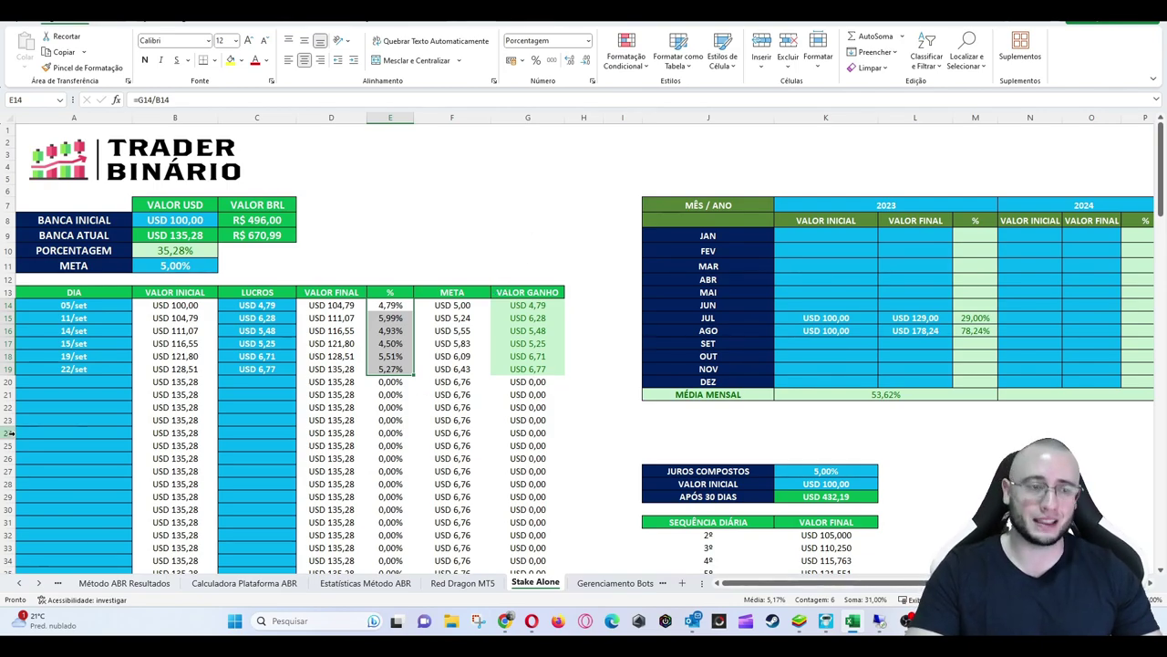
# Check the next free day row and the July to September 2023 rows of the Stake Alone monthly table.
pyautogui.click(85, 376)
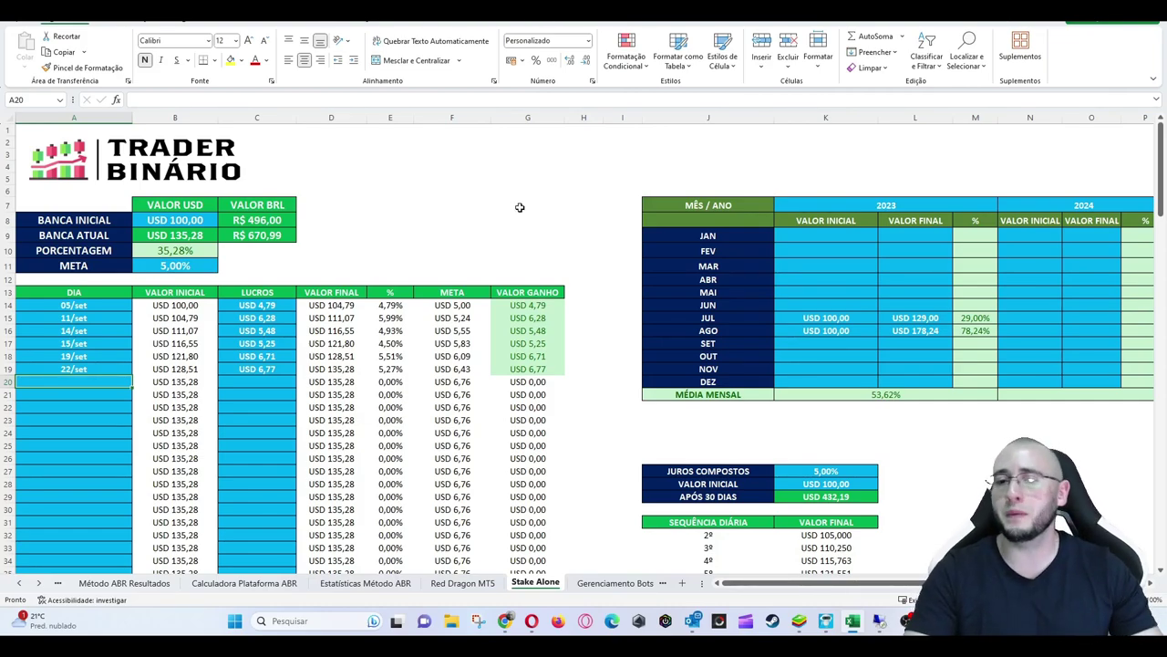
pyautogui.click(477, 206)
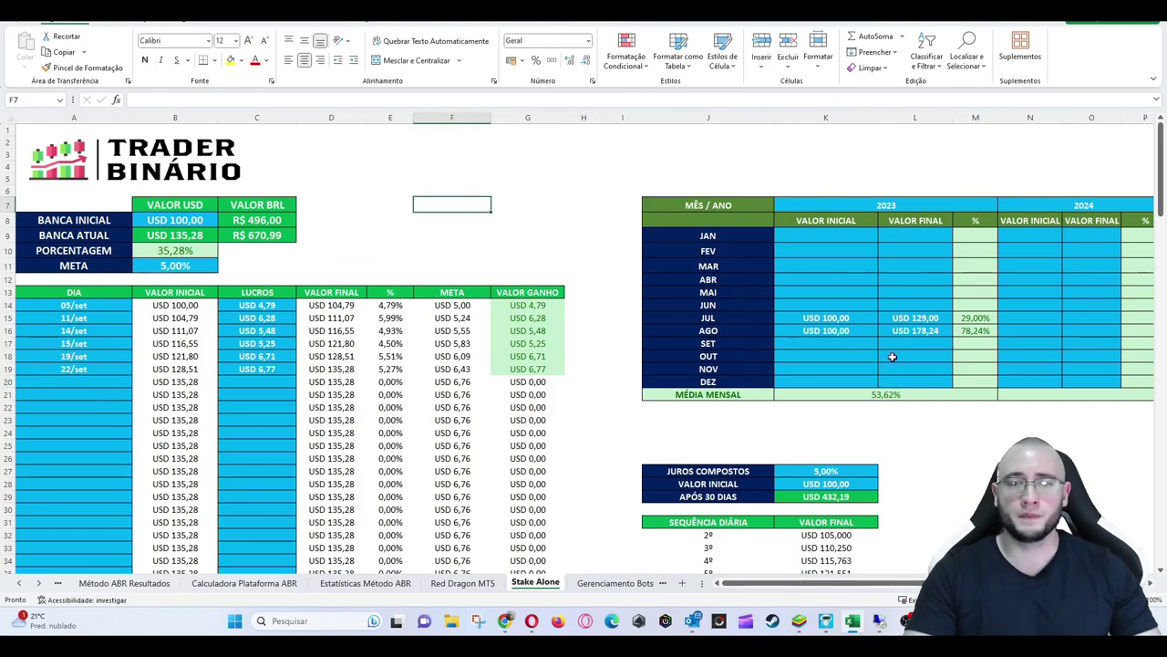
pyautogui.click(901, 316)
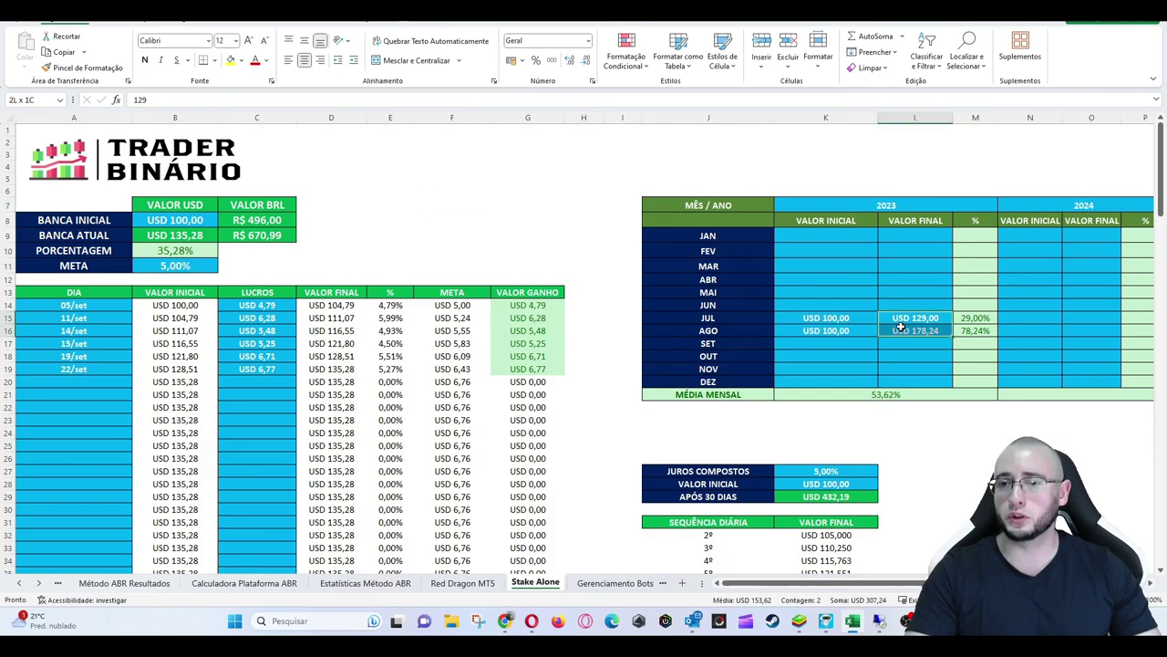
pyautogui.click(810, 341)
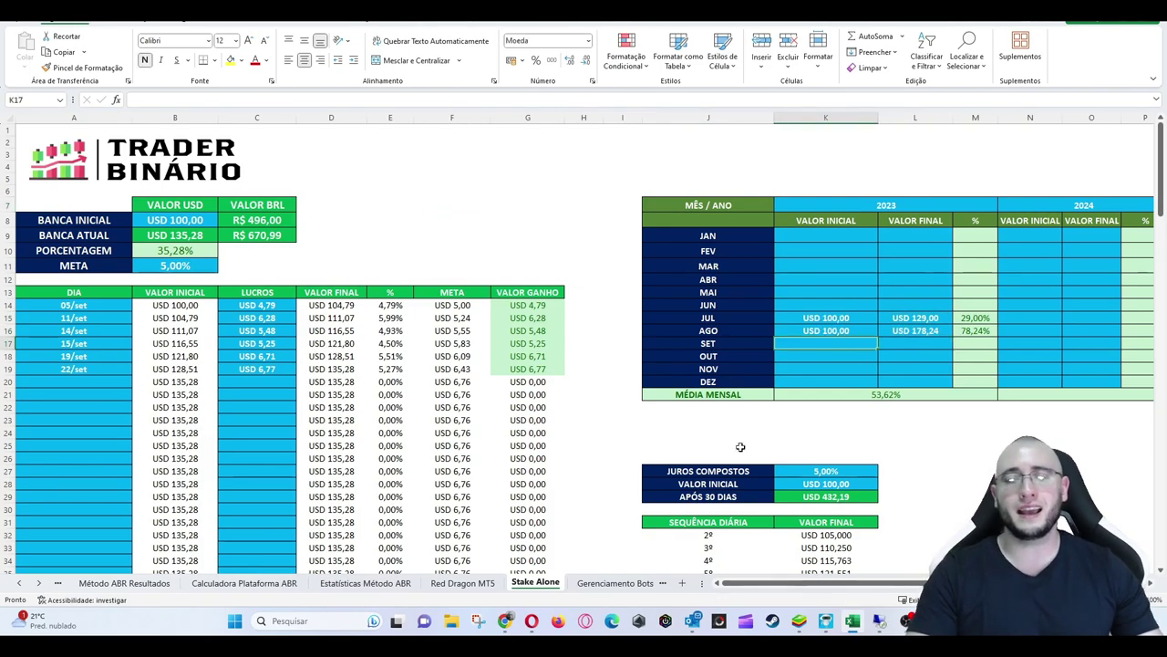
# Open the Desafio Bot Sniper $20 sheet and examine the September and October 2023 rows of its monthly results table.
pyautogui.click(39, 582)
pyautogui.click(38, 582)
pyautogui.click(38, 582)
pyautogui.click(38, 582)
pyautogui.click(39, 582)
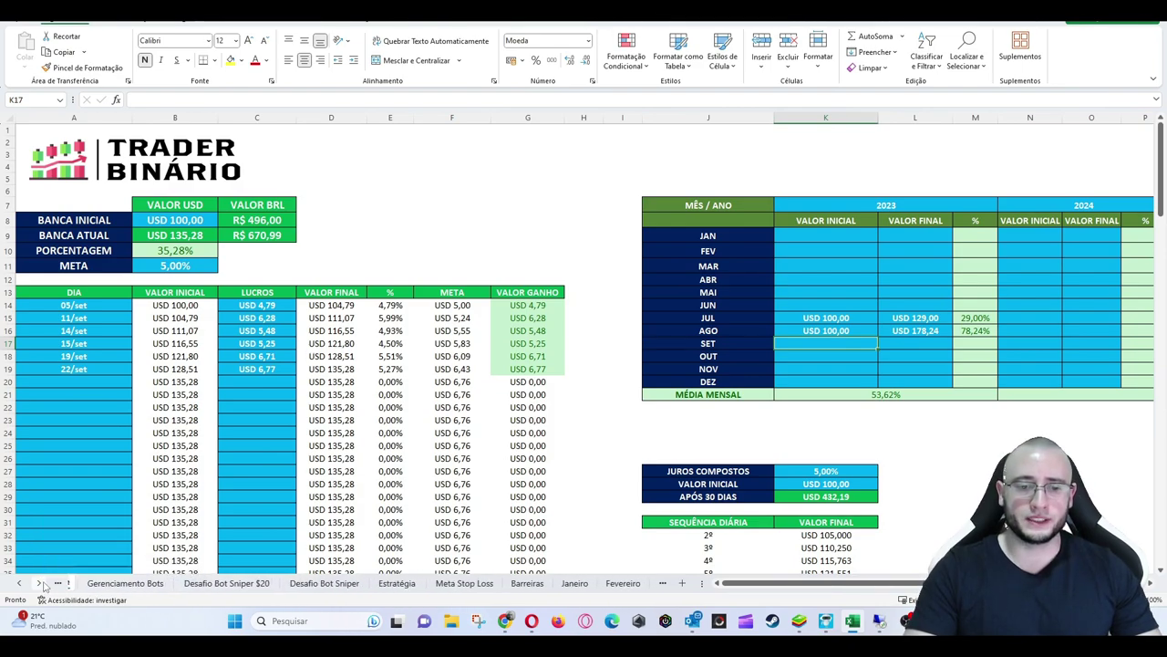
pyautogui.click(264, 582)
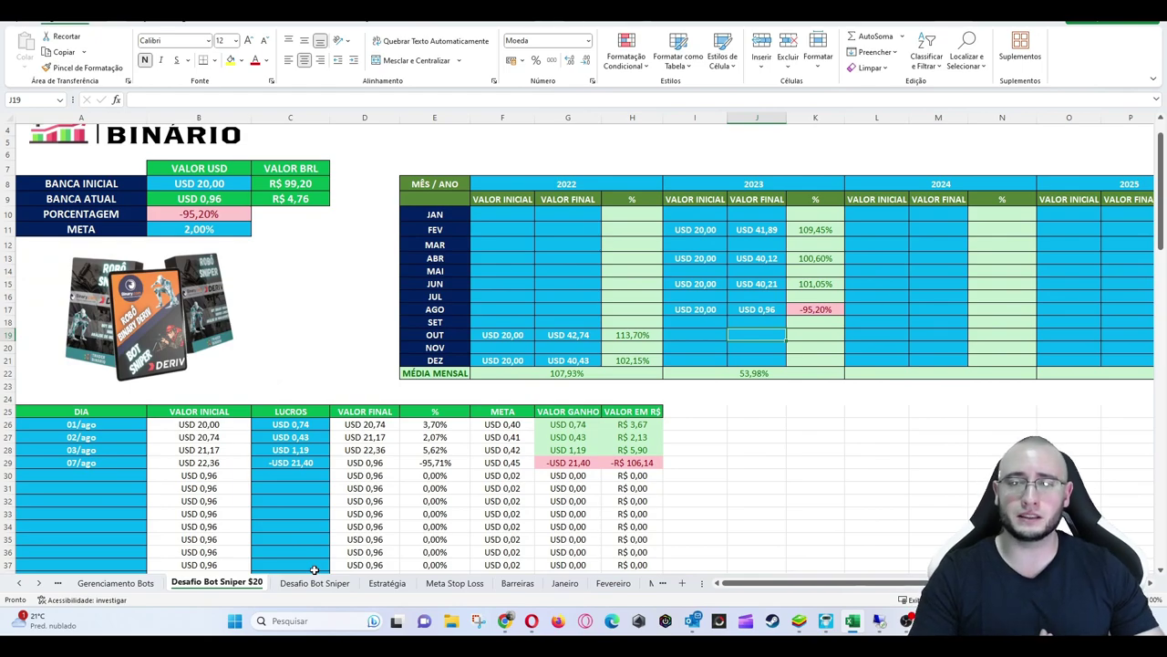
pyautogui.press('Up')
pyautogui.press('Left')
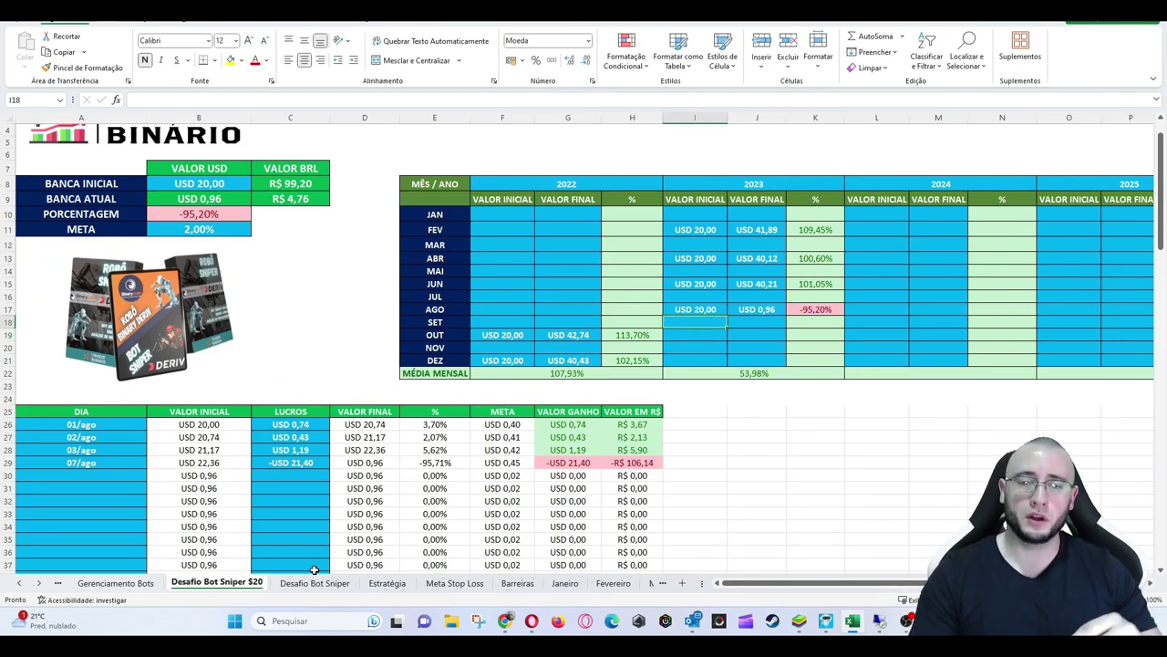
pyautogui.press('Down')
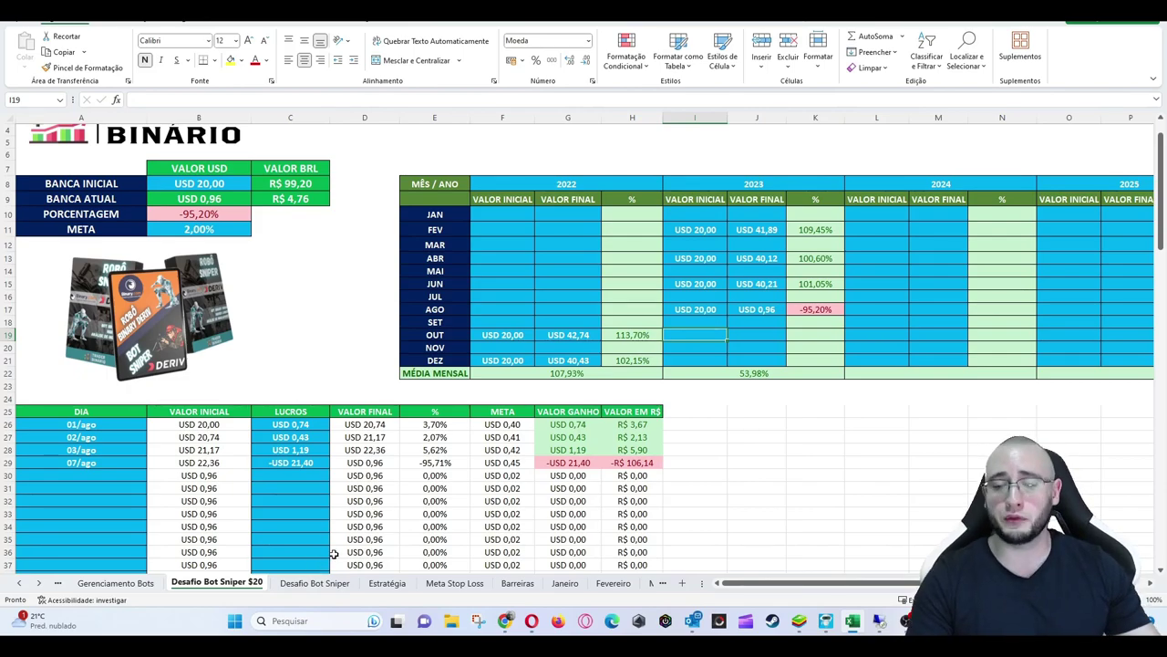
# Switch to the Trader Binário robot platform in Opera and expand its side menu beside the operations list.
pyautogui.moveTo(535, 624)
pyautogui.click(664, 570)
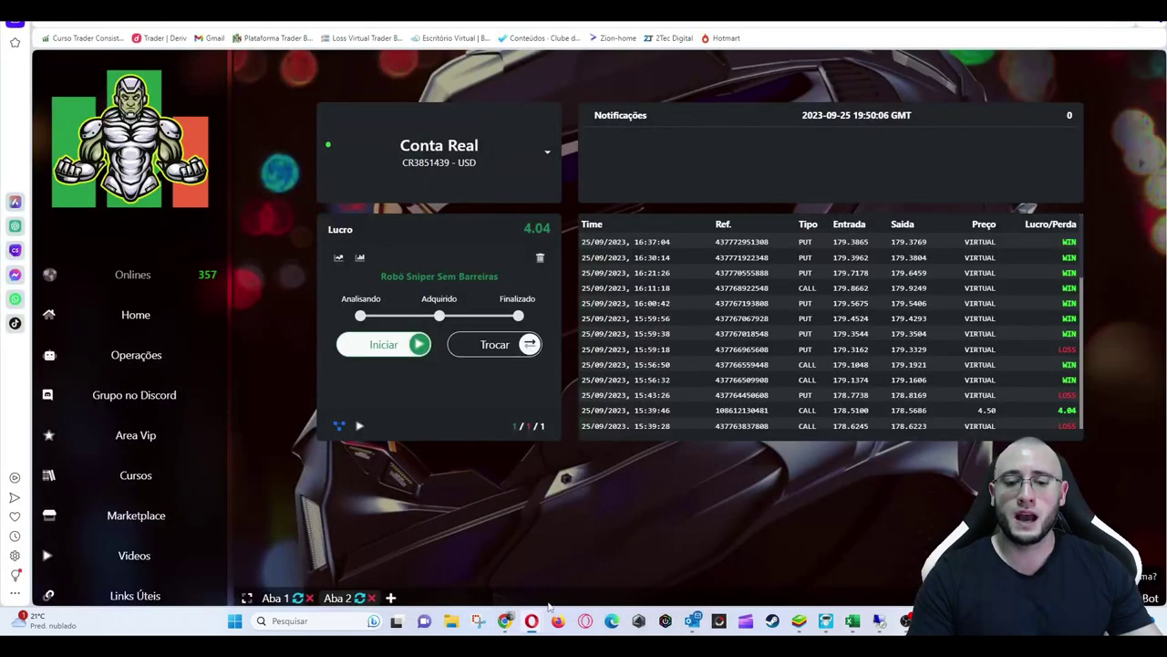
pyautogui.click(529, 574)
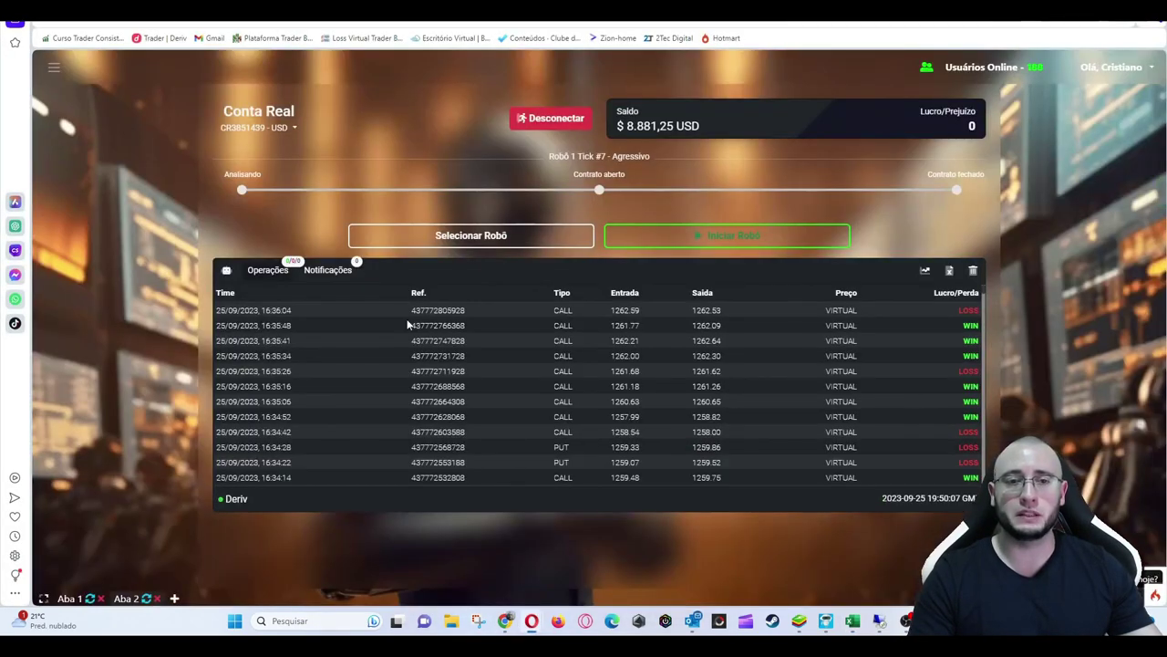
pyautogui.click(55, 71)
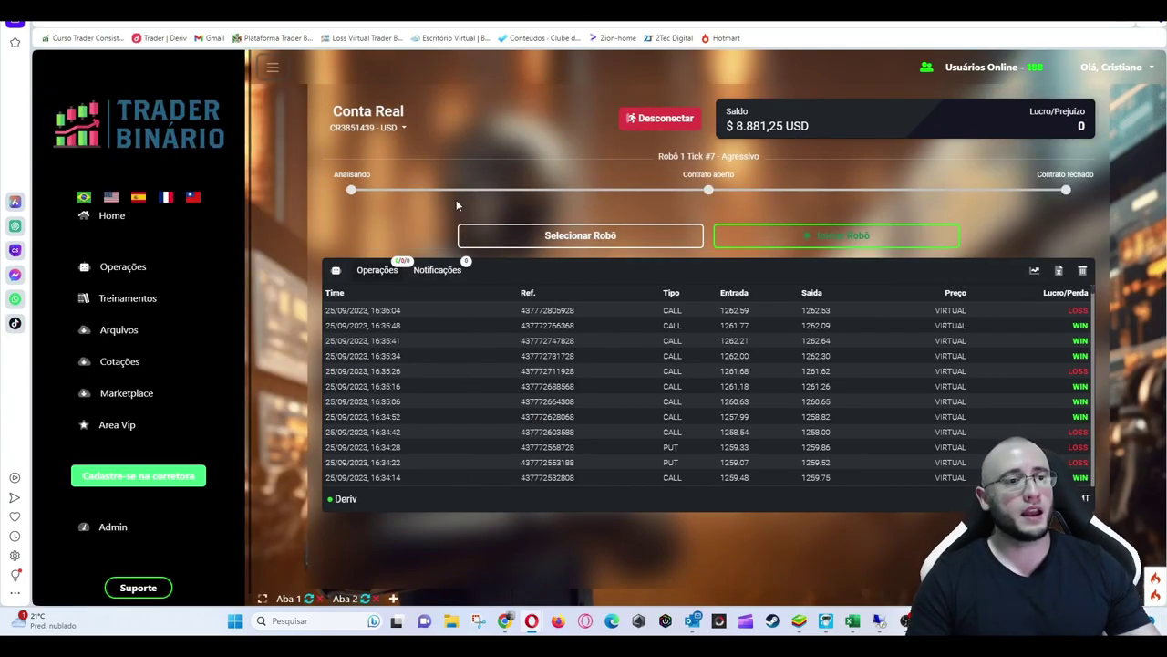
pyautogui.click(585, 237)
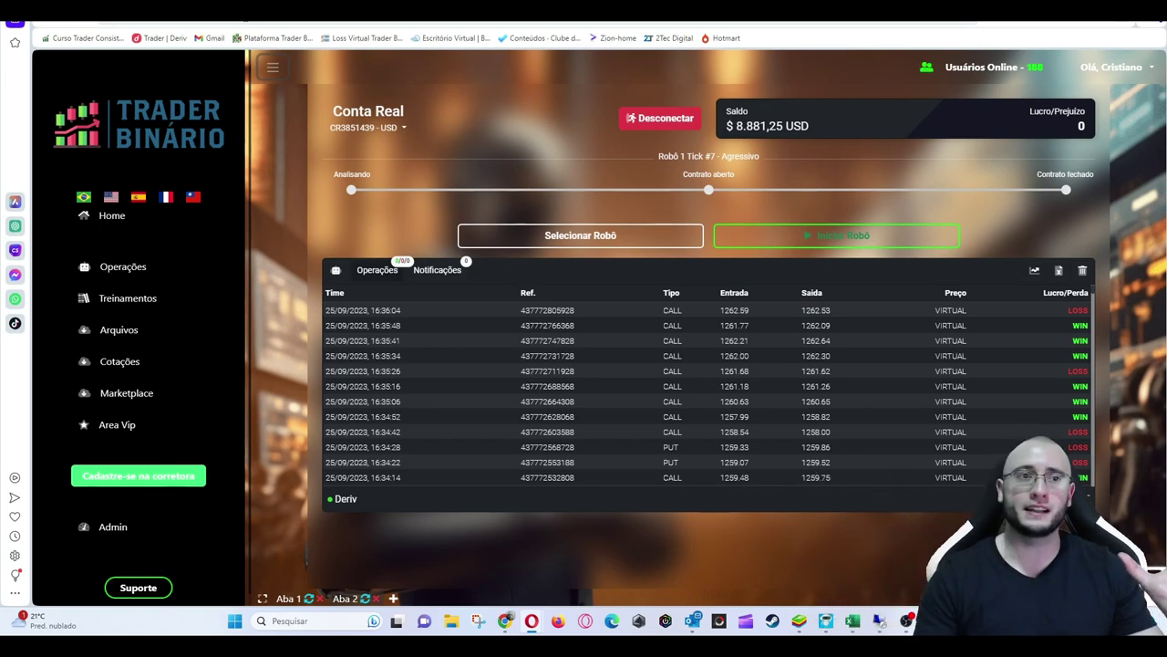
# Switch to the Plataforma Trader Bots window, open its robot selection and browse the exclusive and free bots.
pyautogui.moveTo(513, 630)
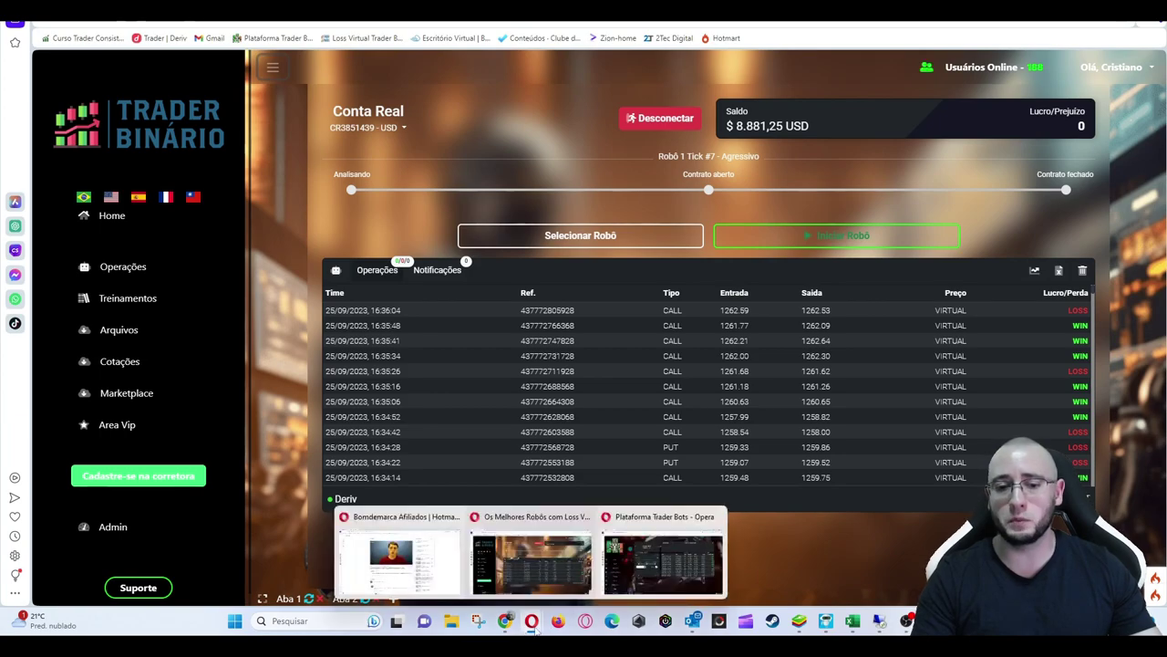
pyautogui.click(401, 566)
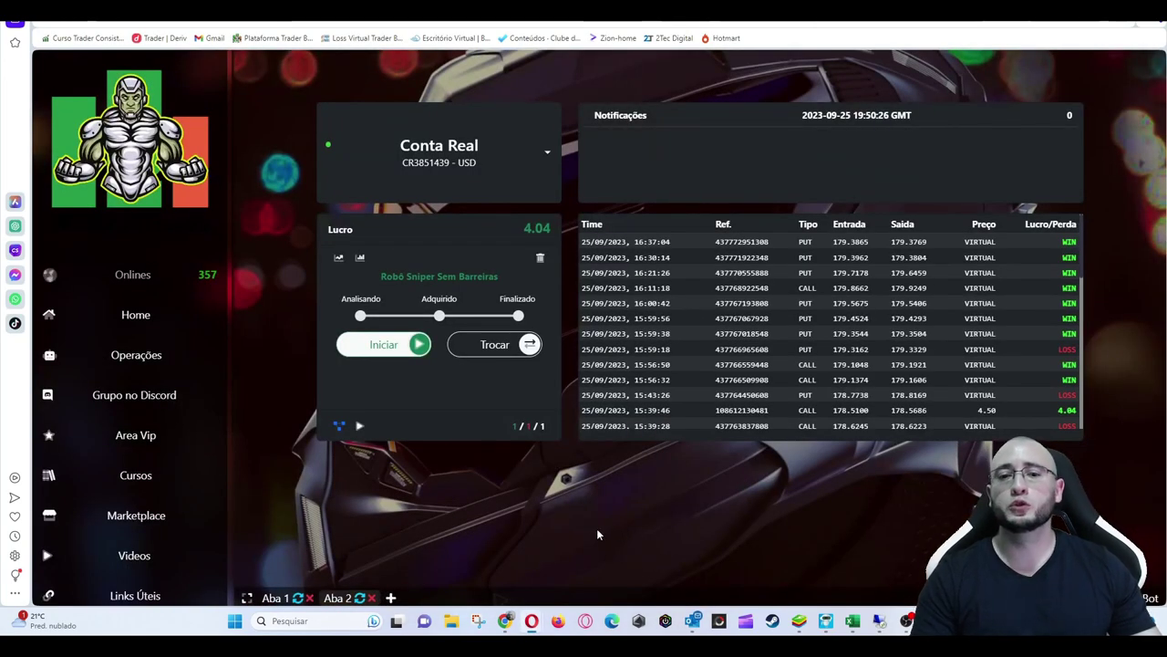
pyautogui.click(495, 344)
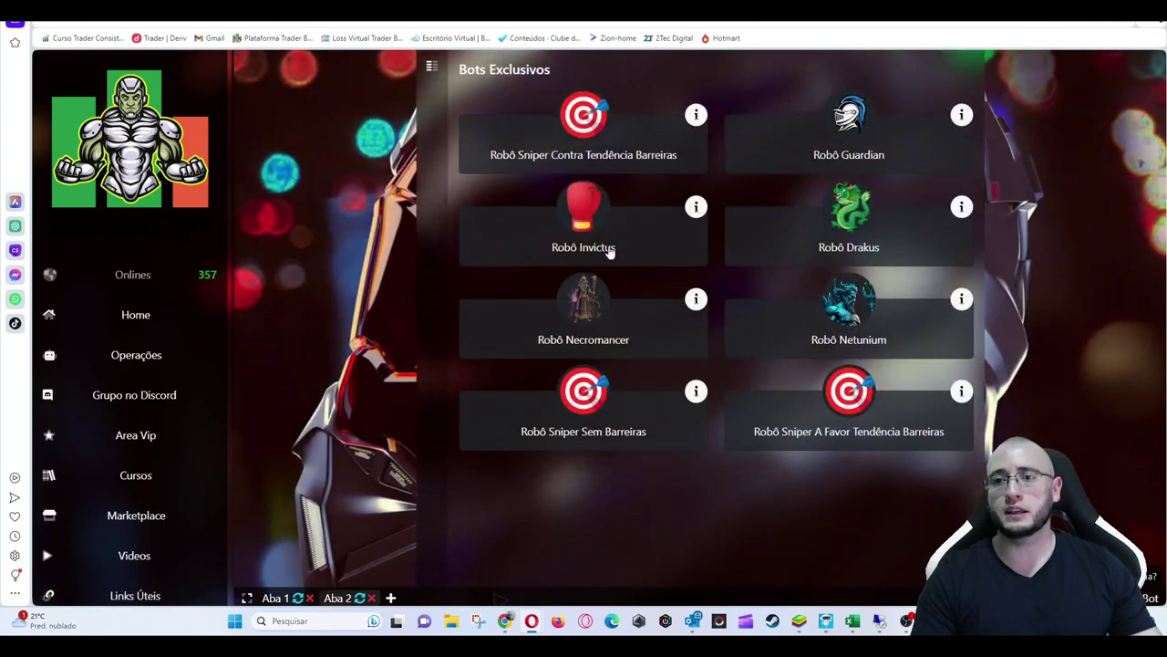
pyautogui.click(441, 71)
pyautogui.click(467, 101)
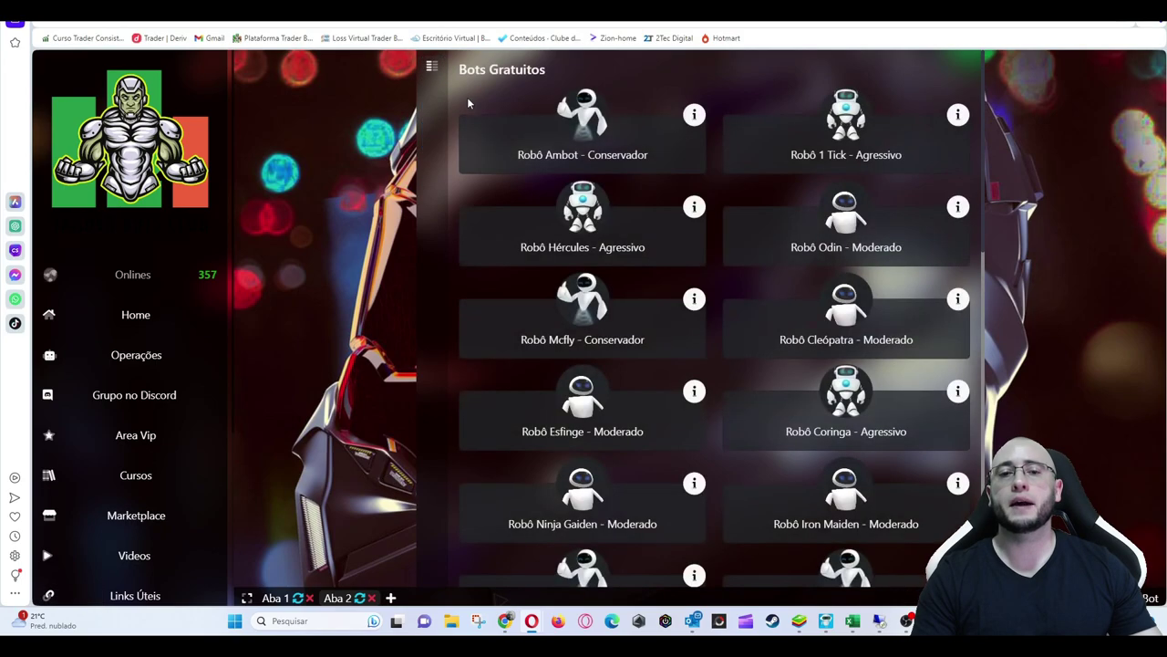
pyautogui.scroll(-10, 609, 288)
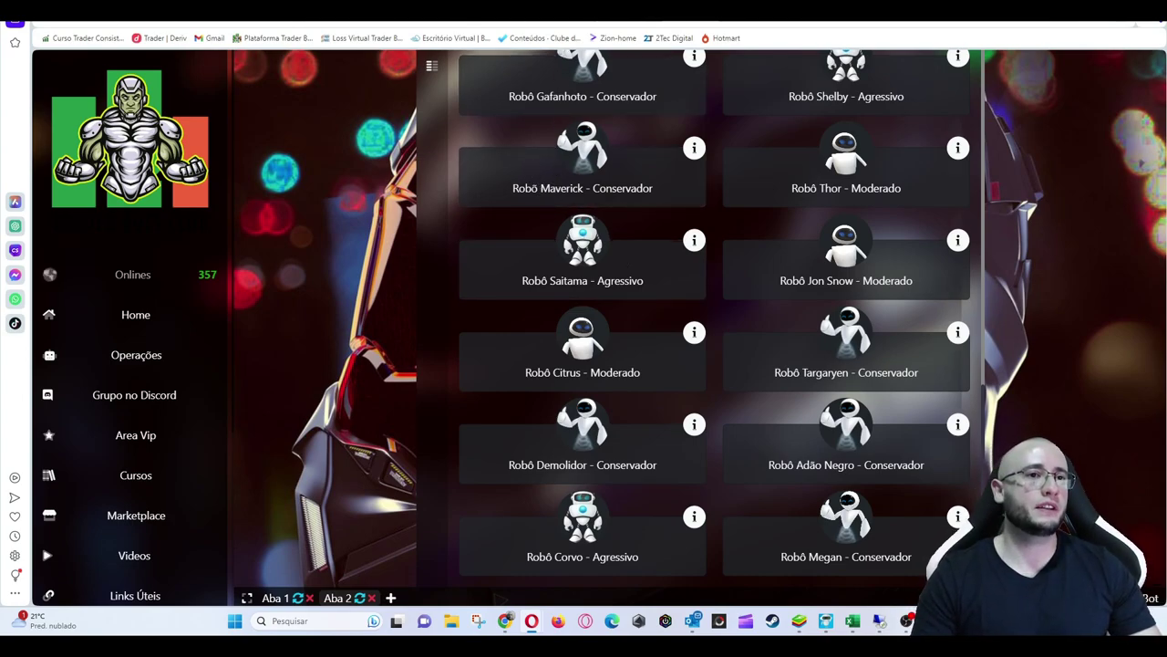
# Switch to Chrome, open the Trader Bots Club website in a new tab and enter its members' area.
pyautogui.click(504, 620)
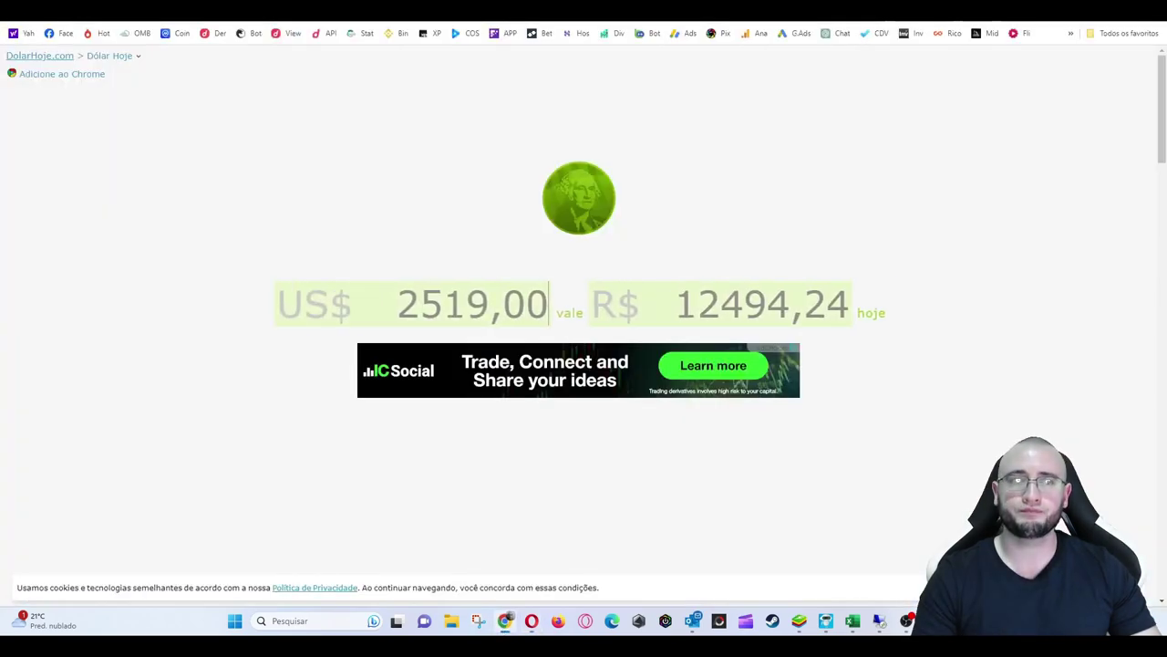
pyautogui.doubleClick(479, 301)
pyautogui.hotkey('ctrl', 't')
pyautogui.write('TR')
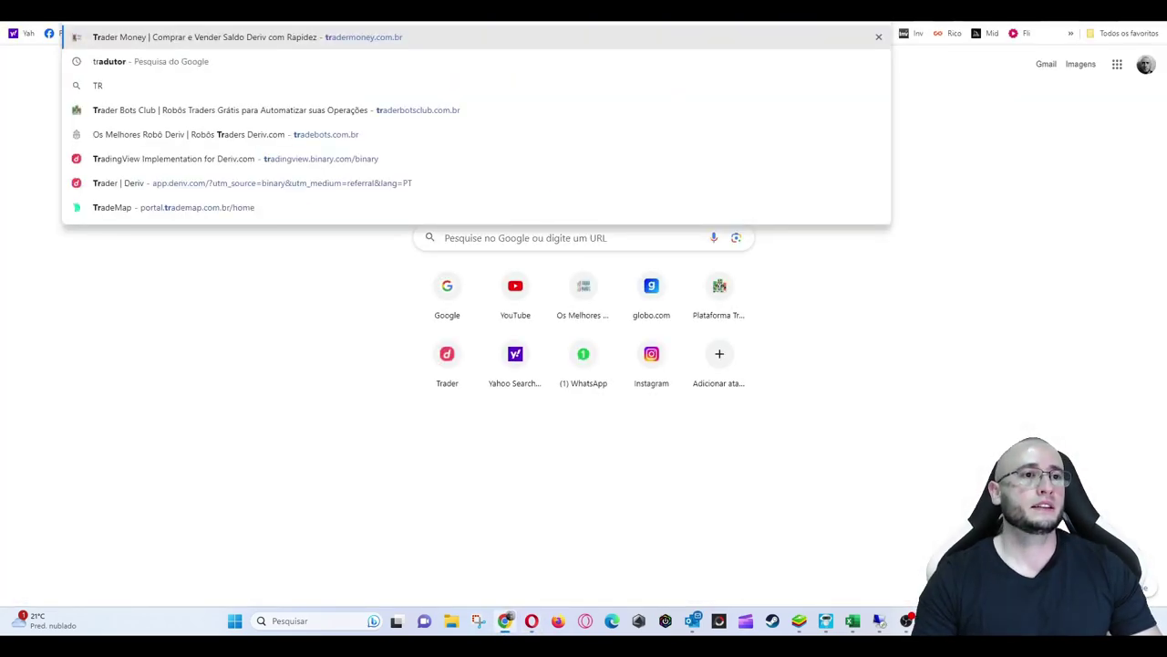
pyautogui.click(249, 104)
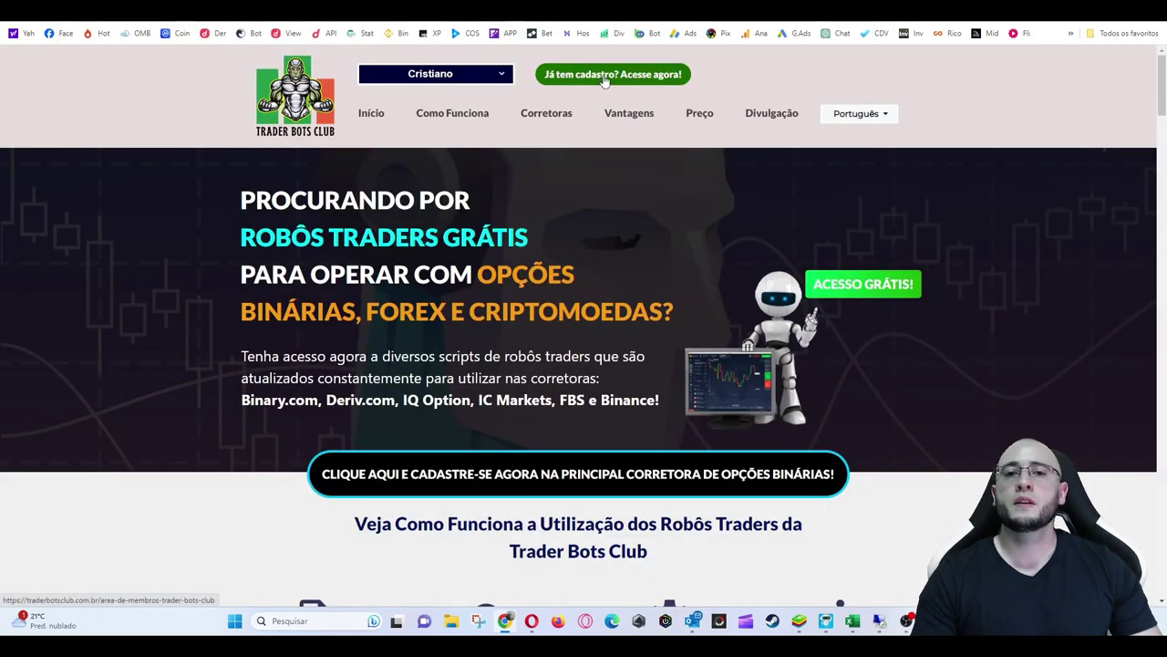
pyautogui.click(605, 76)
# Vote for Robô Deriv RSI #2 in the members' area poll on unlimited Loss Virtual for 26/09 and submit the answer.
pyautogui.scroll(-10, 716, 385)
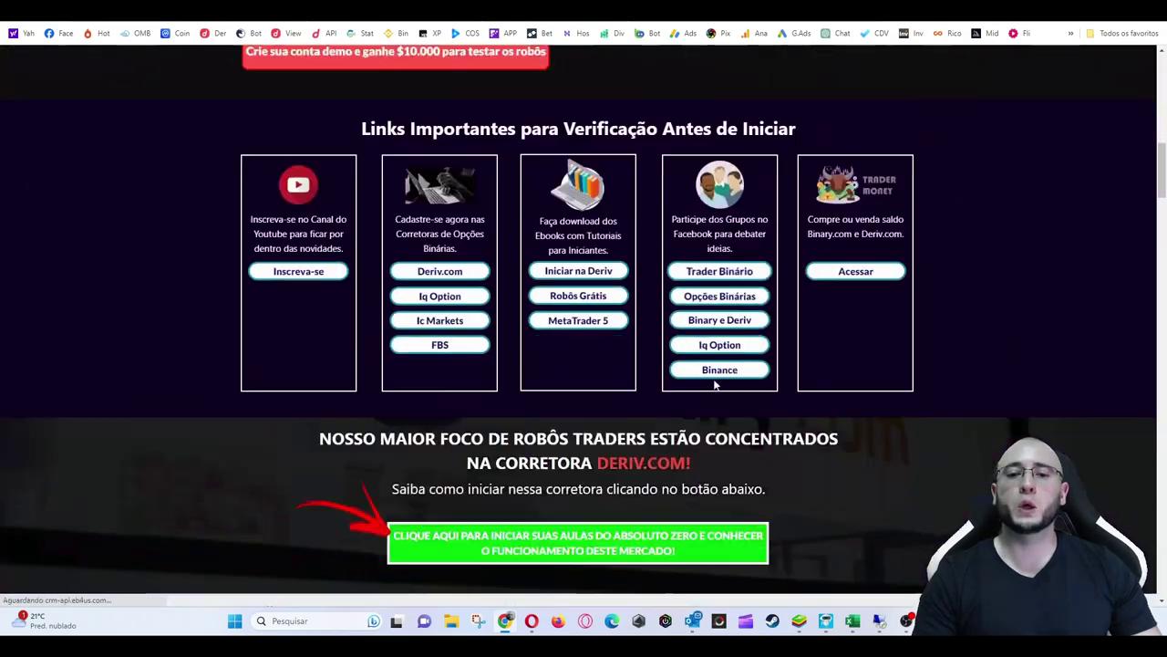
pyautogui.scroll(-20, 716, 385)
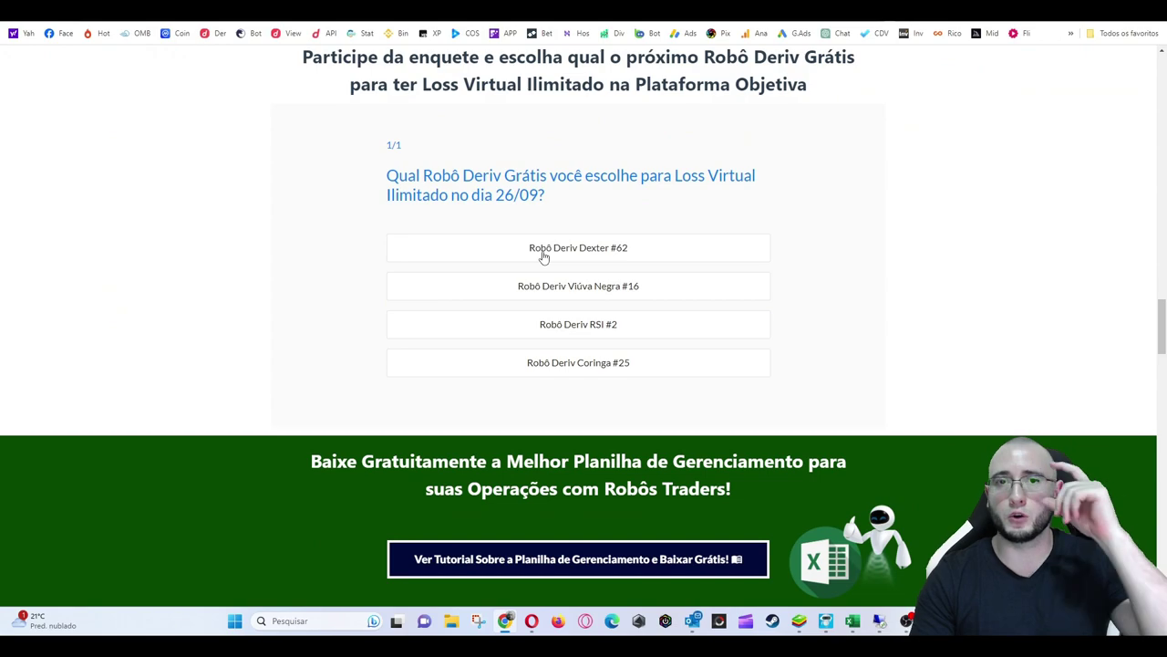
pyautogui.click(624, 337)
pyautogui.click(732, 407)
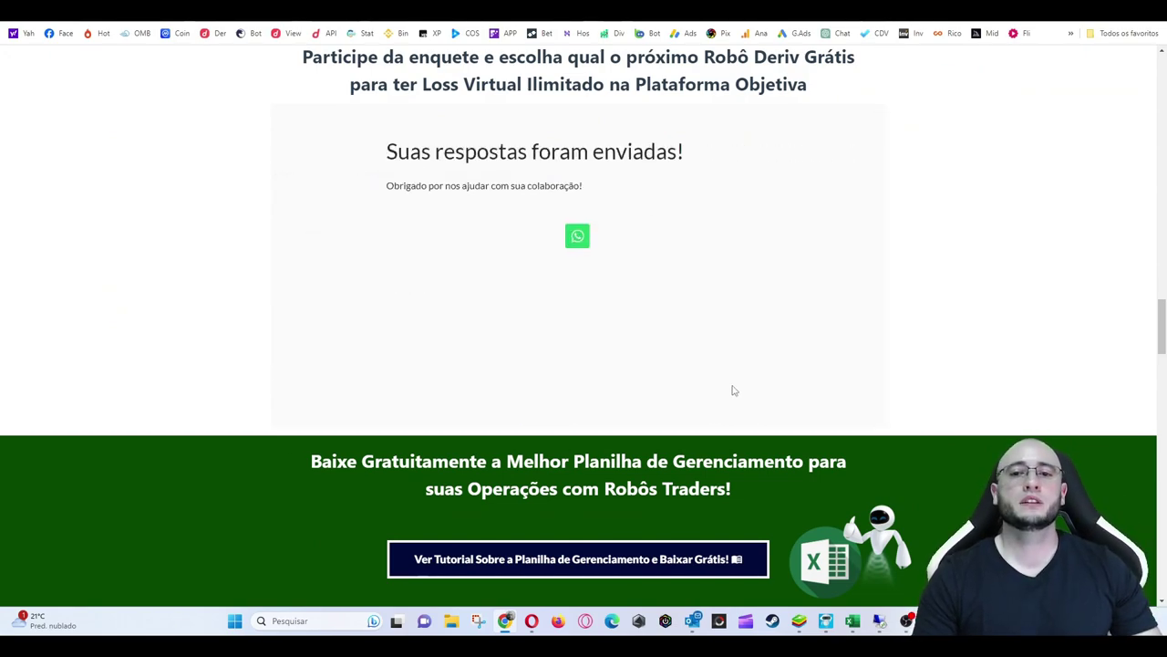